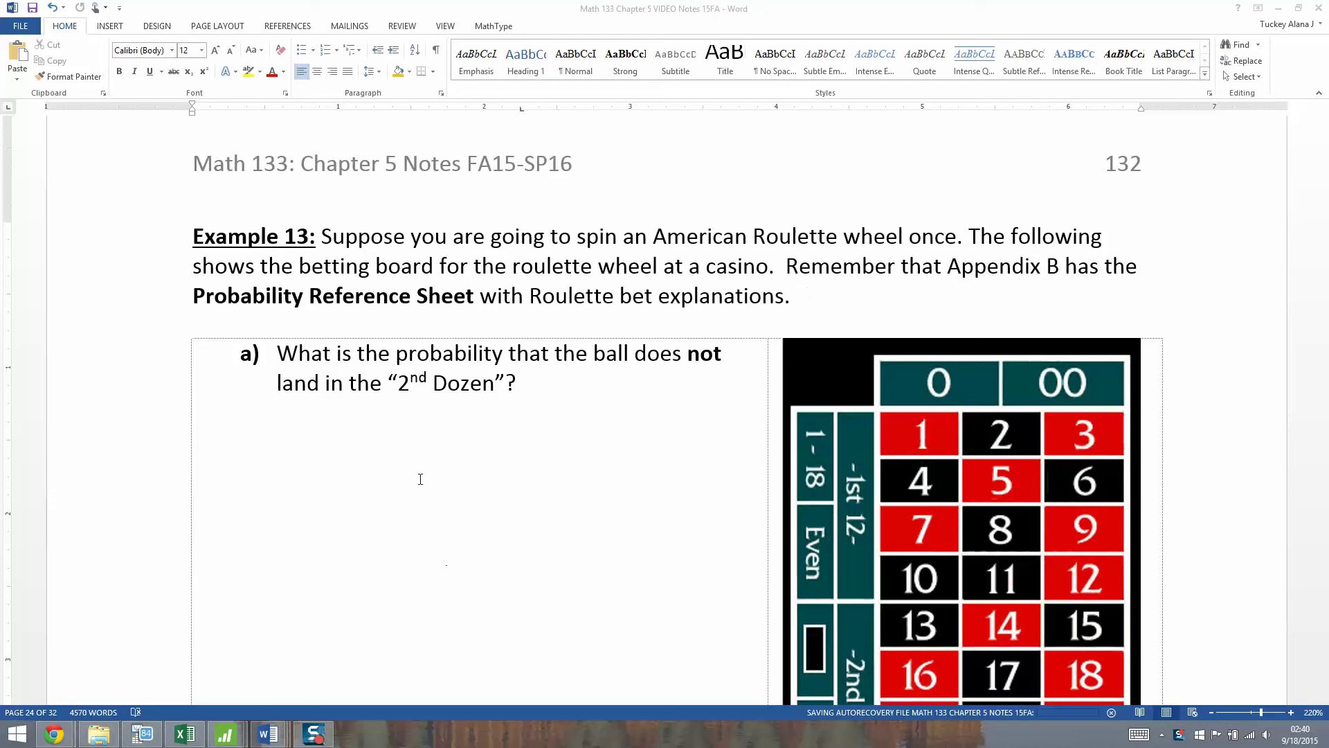
Scroll to question a)'s empty answer space beside the roulette board.
scroll(418, 398, "down", 3)
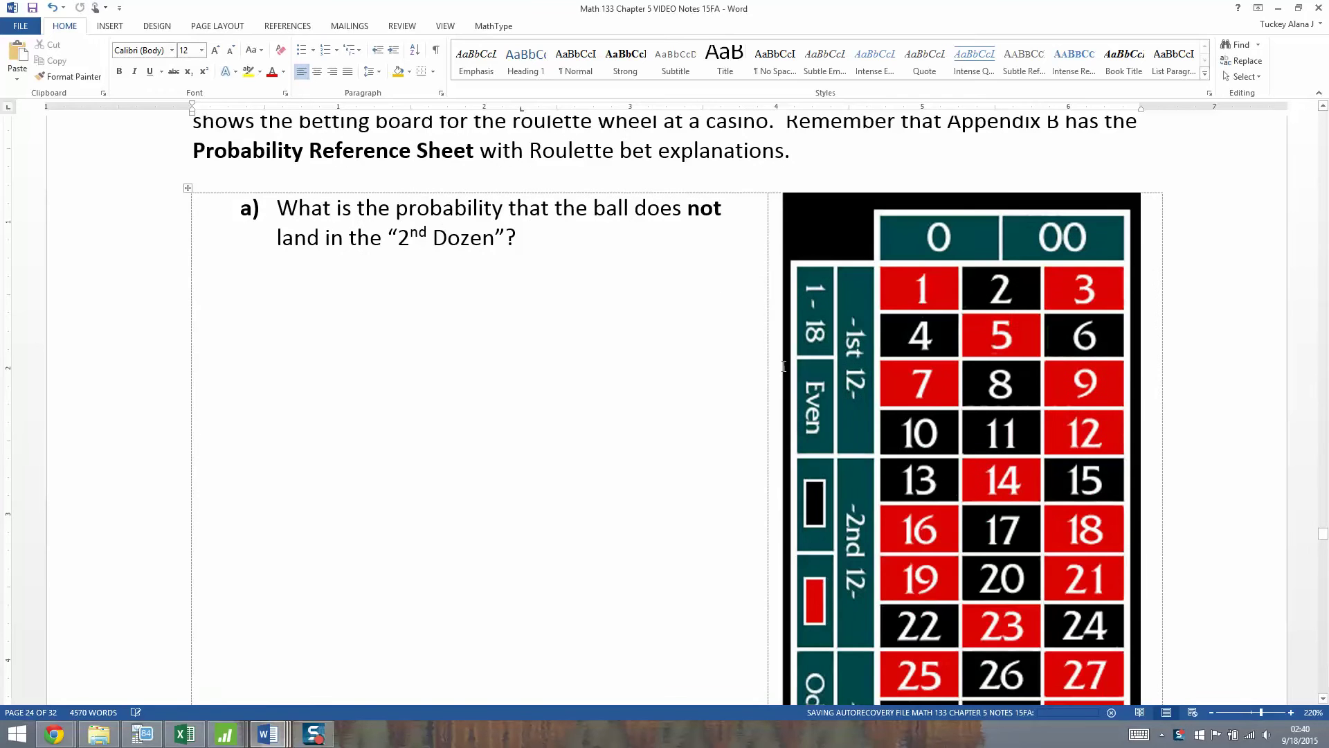
scroll(785, 365, "down", 2)
scroll(873, 480, "down", 3)
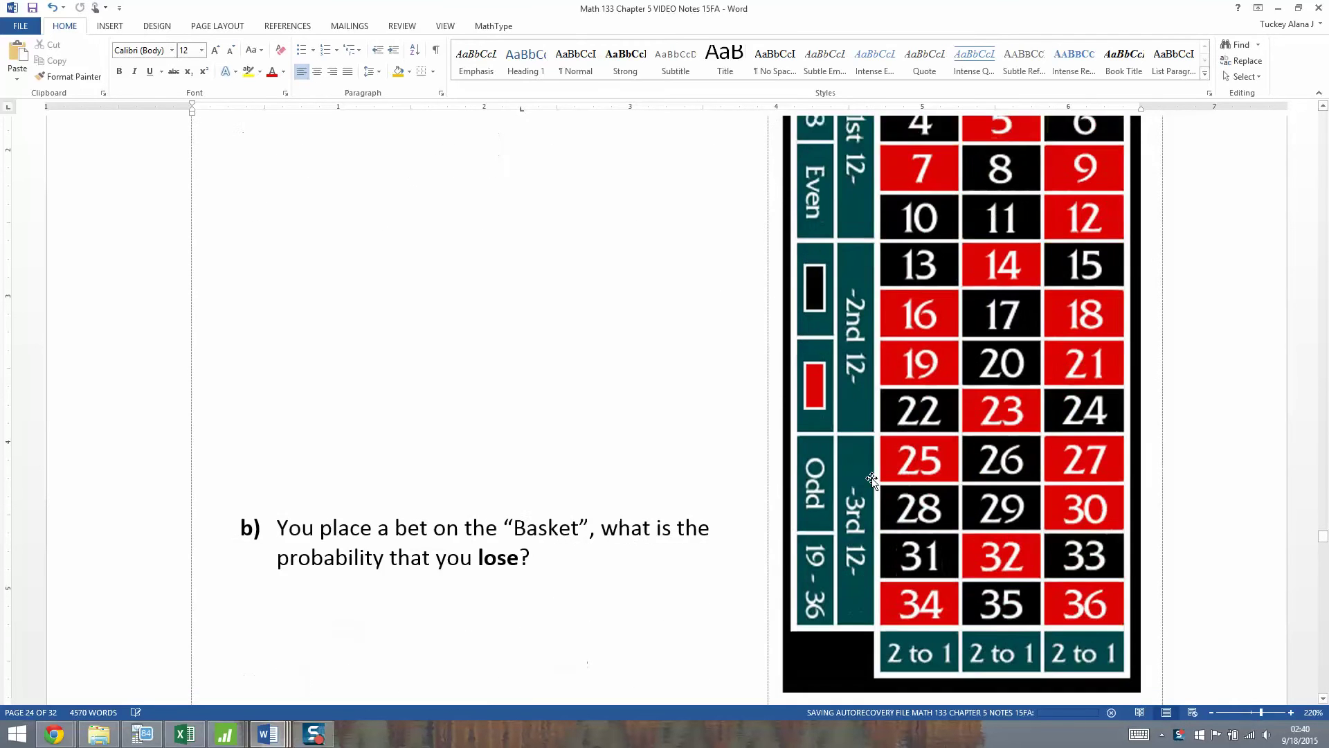
scroll(872, 480, "down", 1)
scroll(864, 393, "up", 3)
left_click(689, 341)
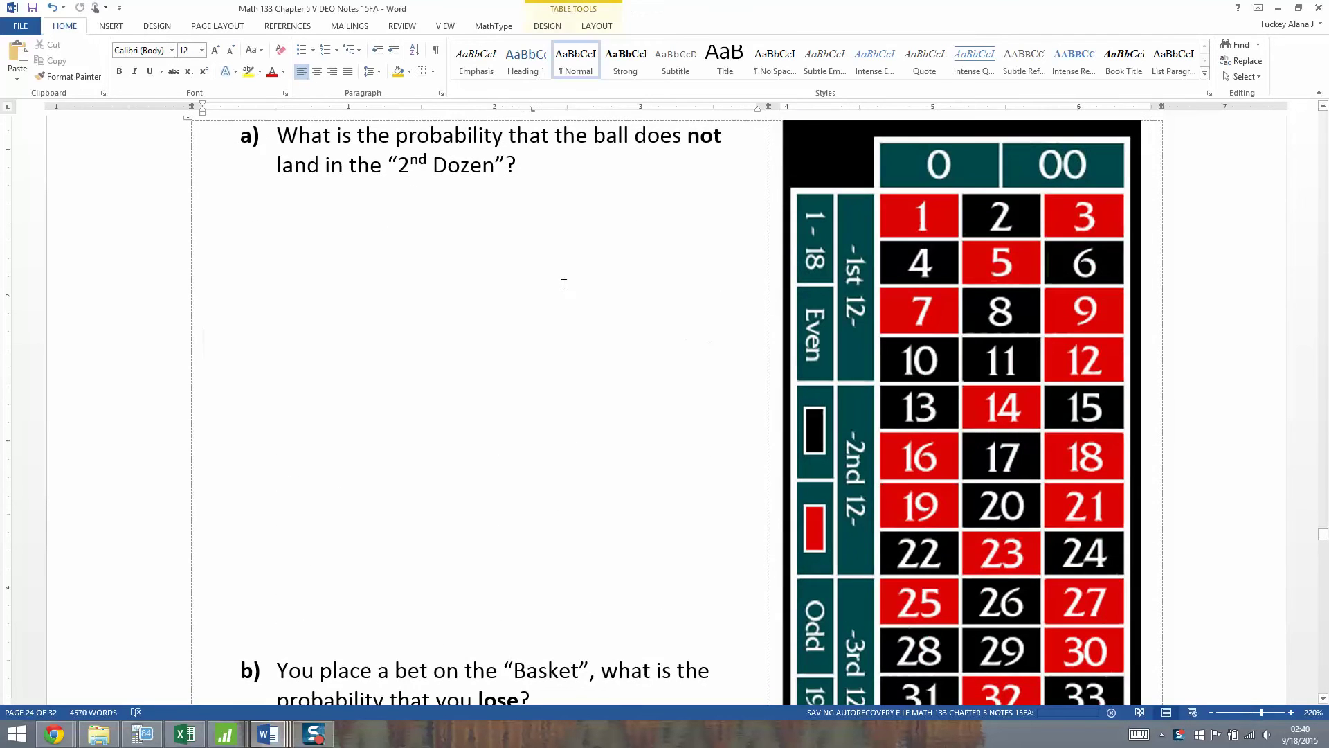
scroll(575, 291, "up", 3)
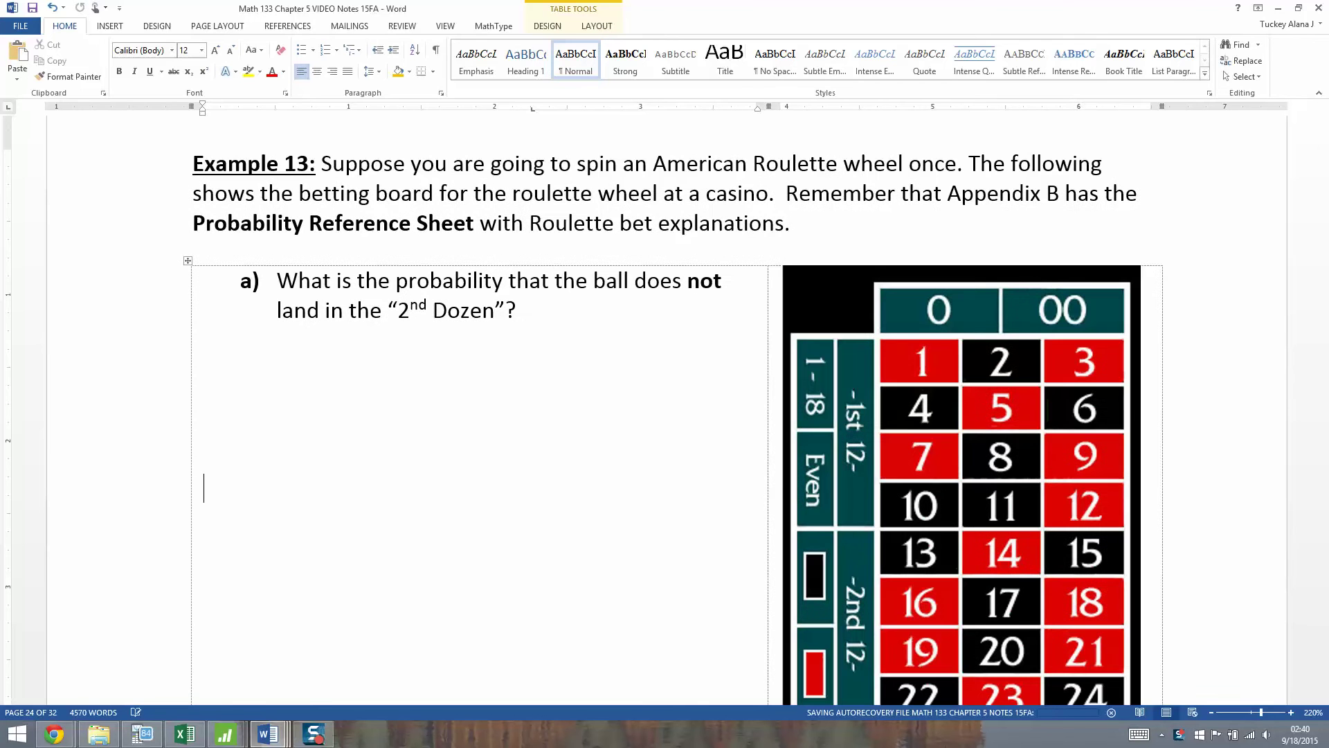
Paste the white circle marker onto the board next to '2nd 12' and deselect it.
key("ctrl+v")
scroll(622, 478, "down", 1)
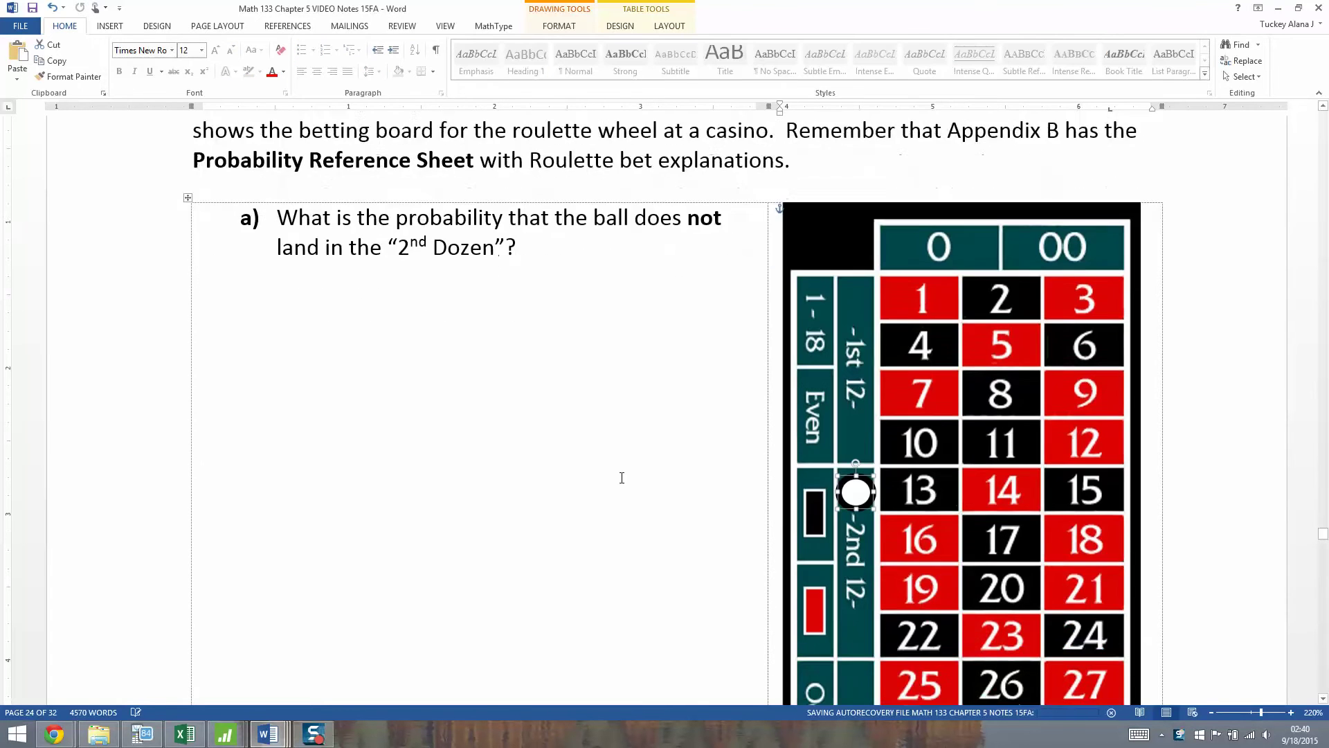
scroll(622, 478, "down", 1)
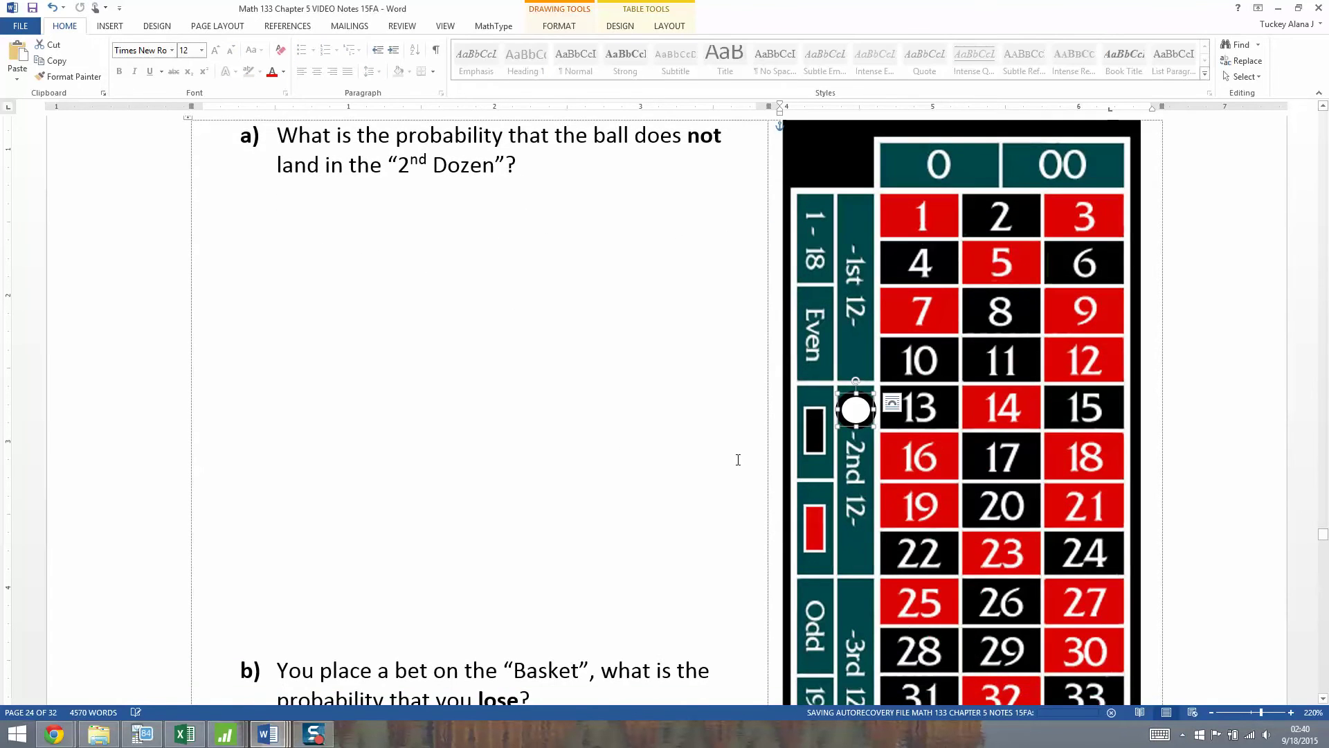
scroll(738, 460, "down", 4)
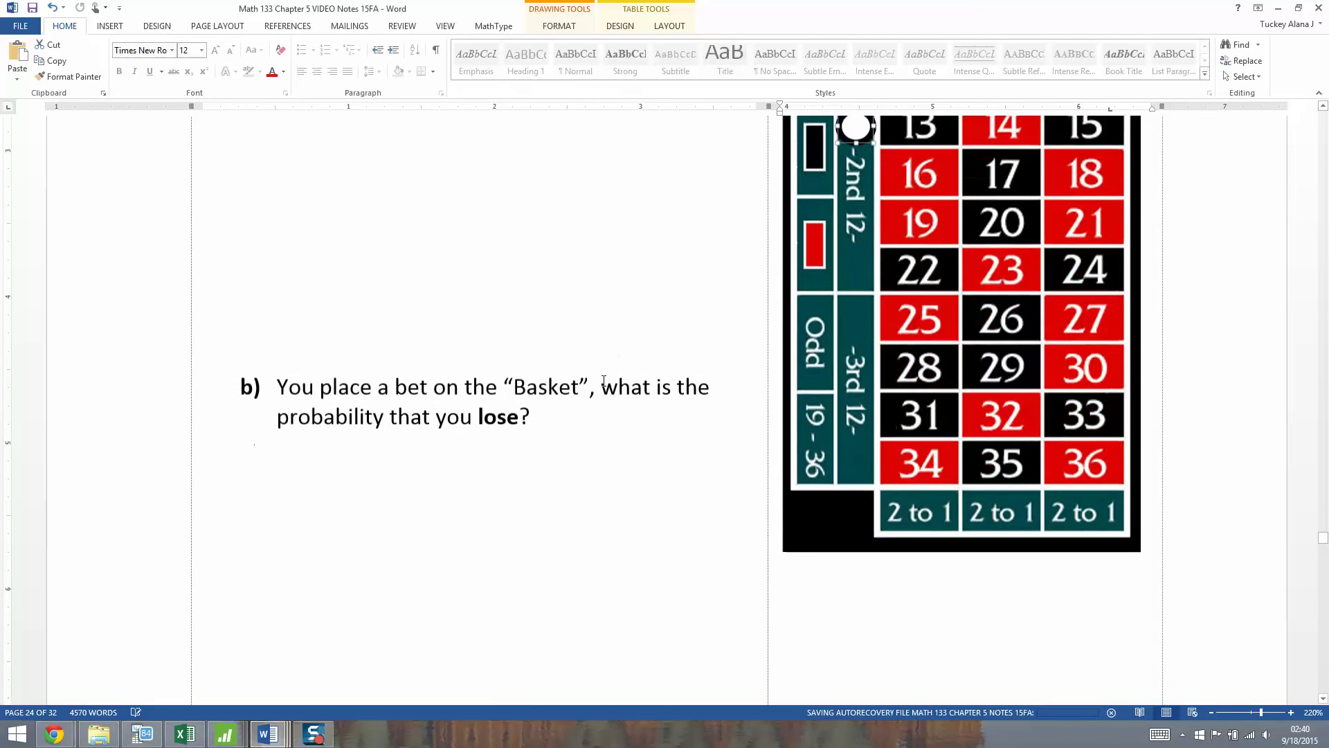
scroll(604, 381, "up", 4)
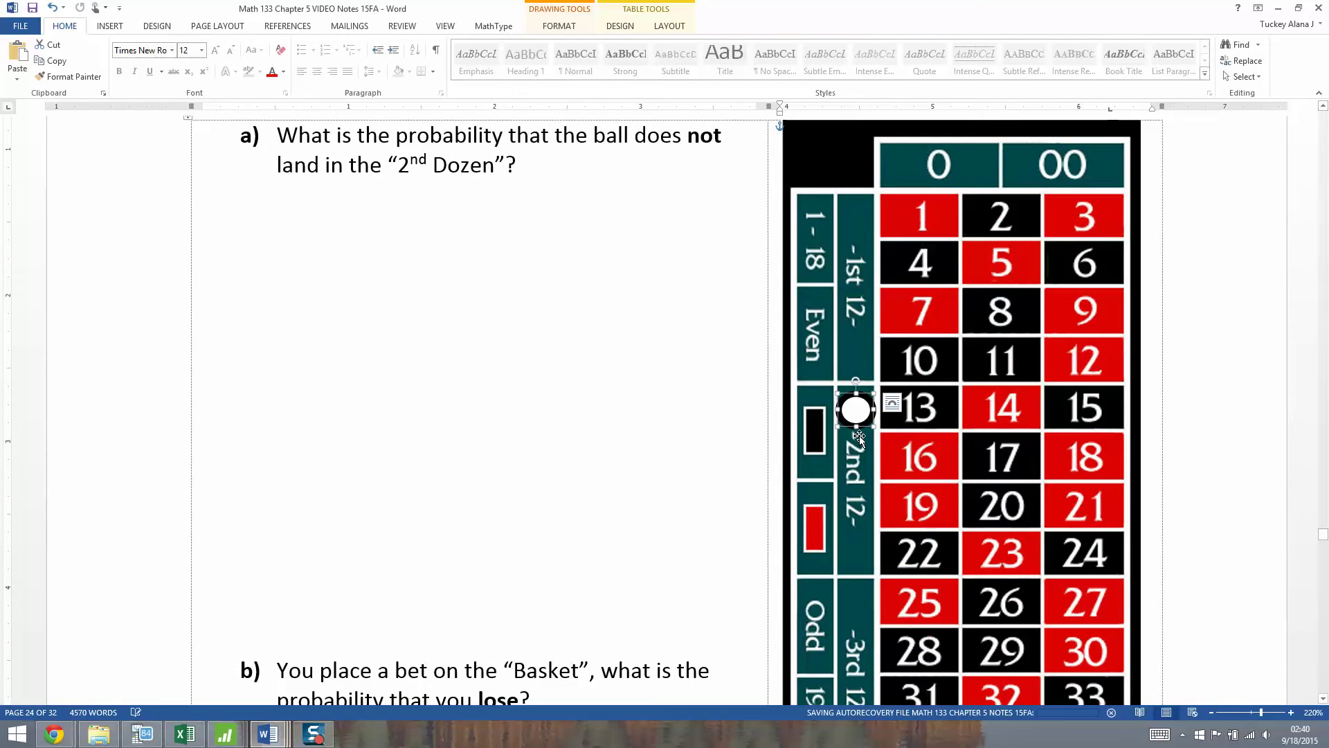
left_click(461, 261)
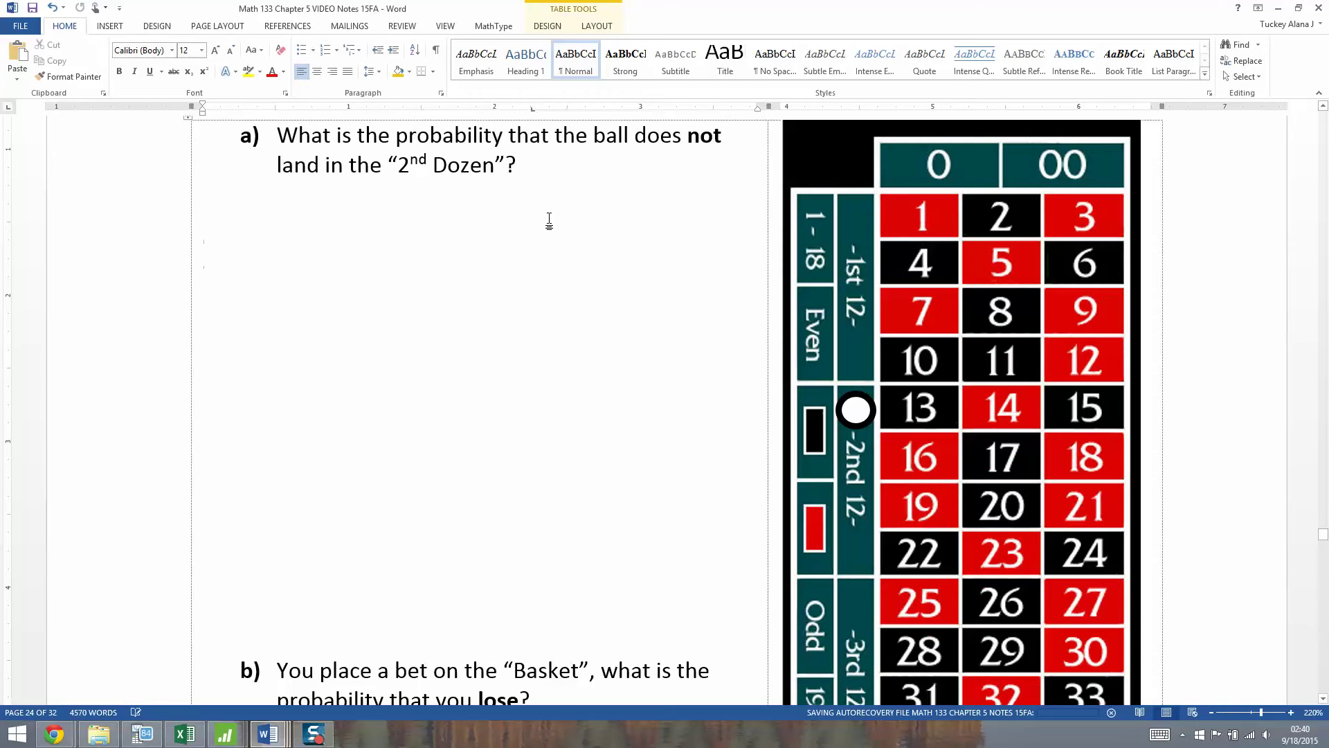
scroll(547, 220, "up", 3)
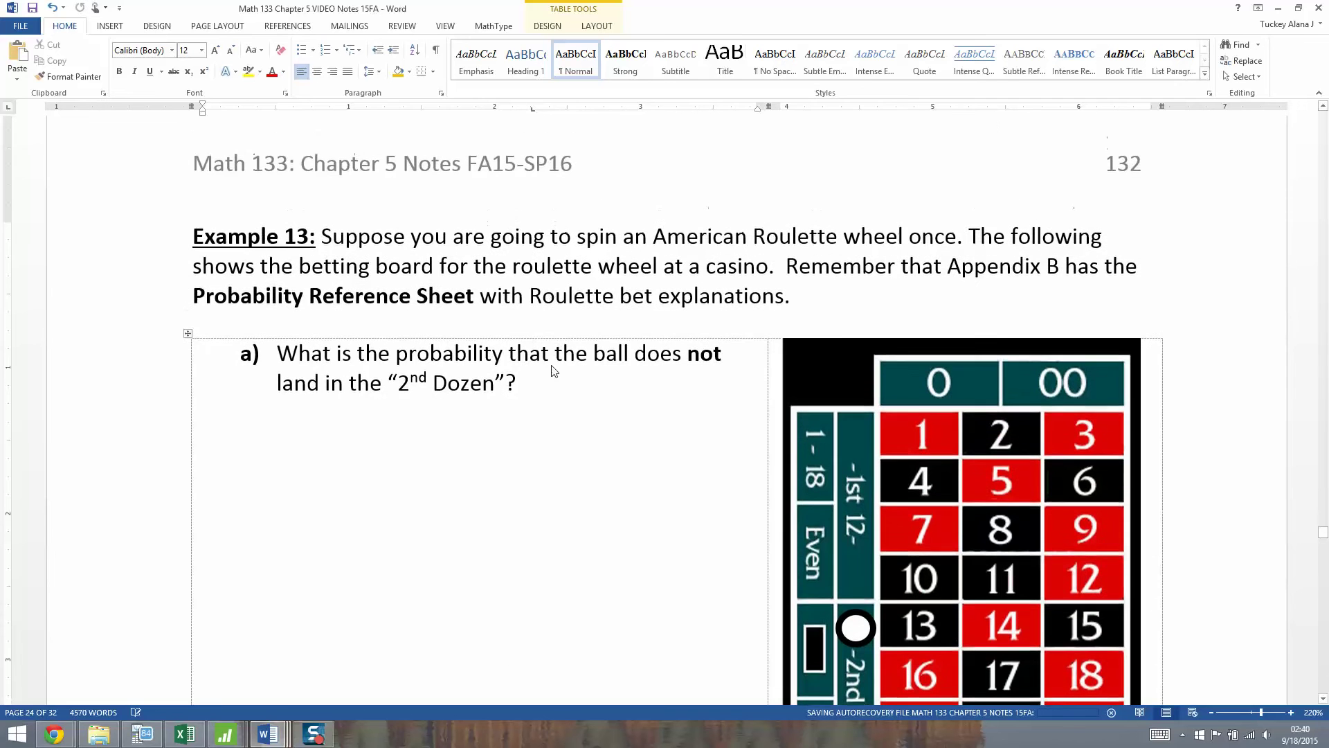
Add the bold line 'Use the complement rule to find the following:' and paste the P(NOT on 2nd Dozen) equation.
left_click(545, 383)
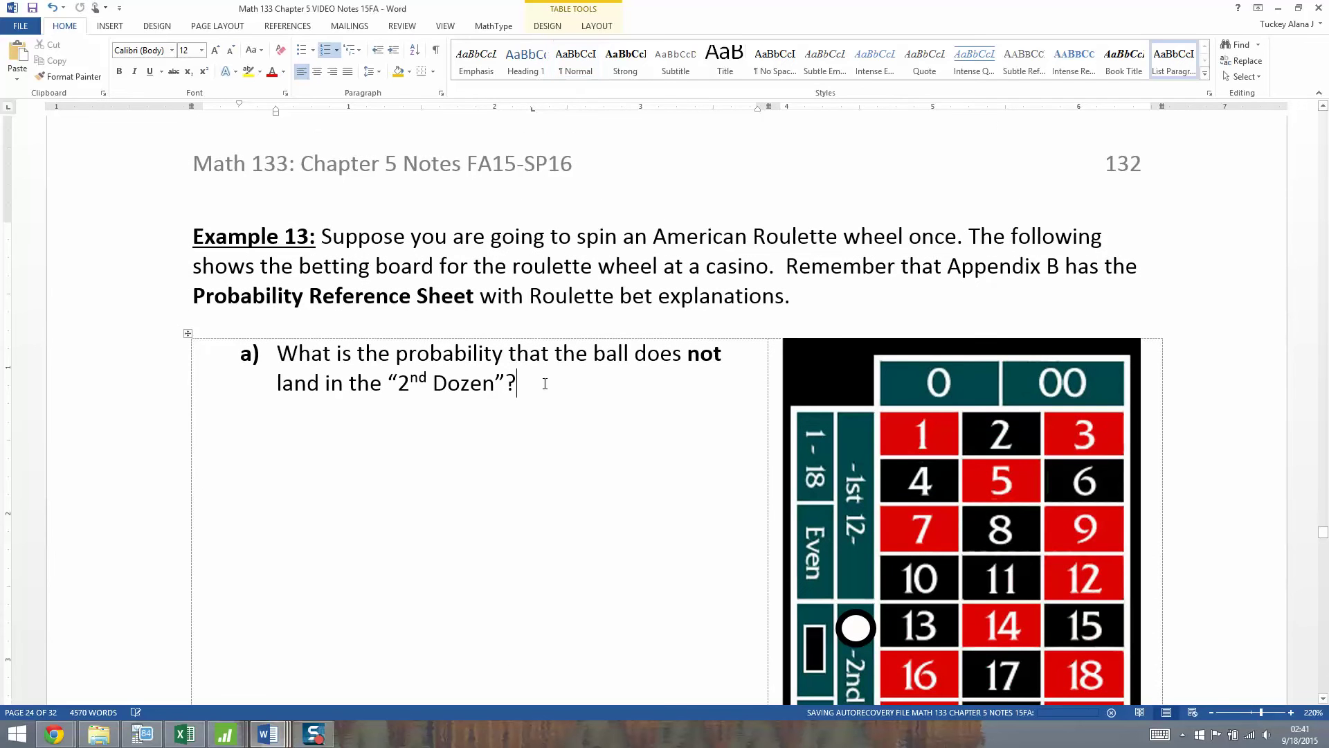
type("Use the complement rule to find the following:")
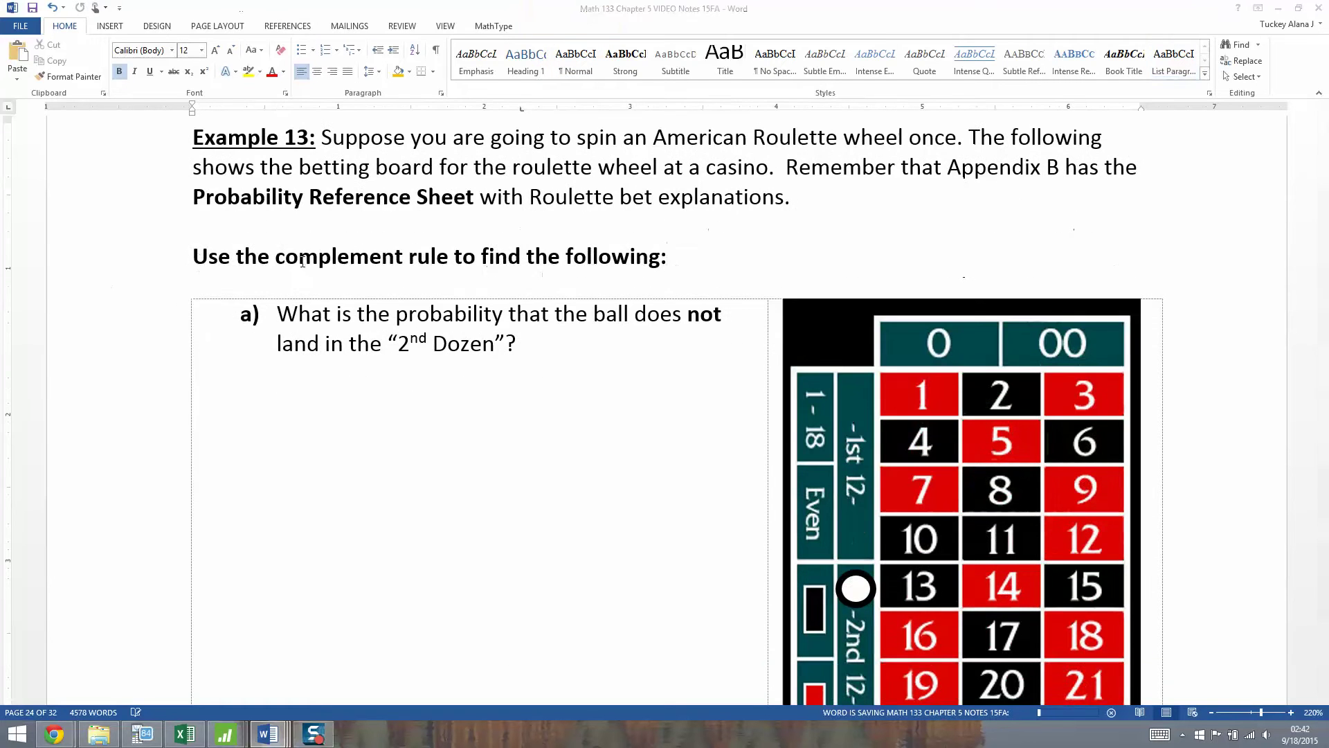
left_click(267, 418)
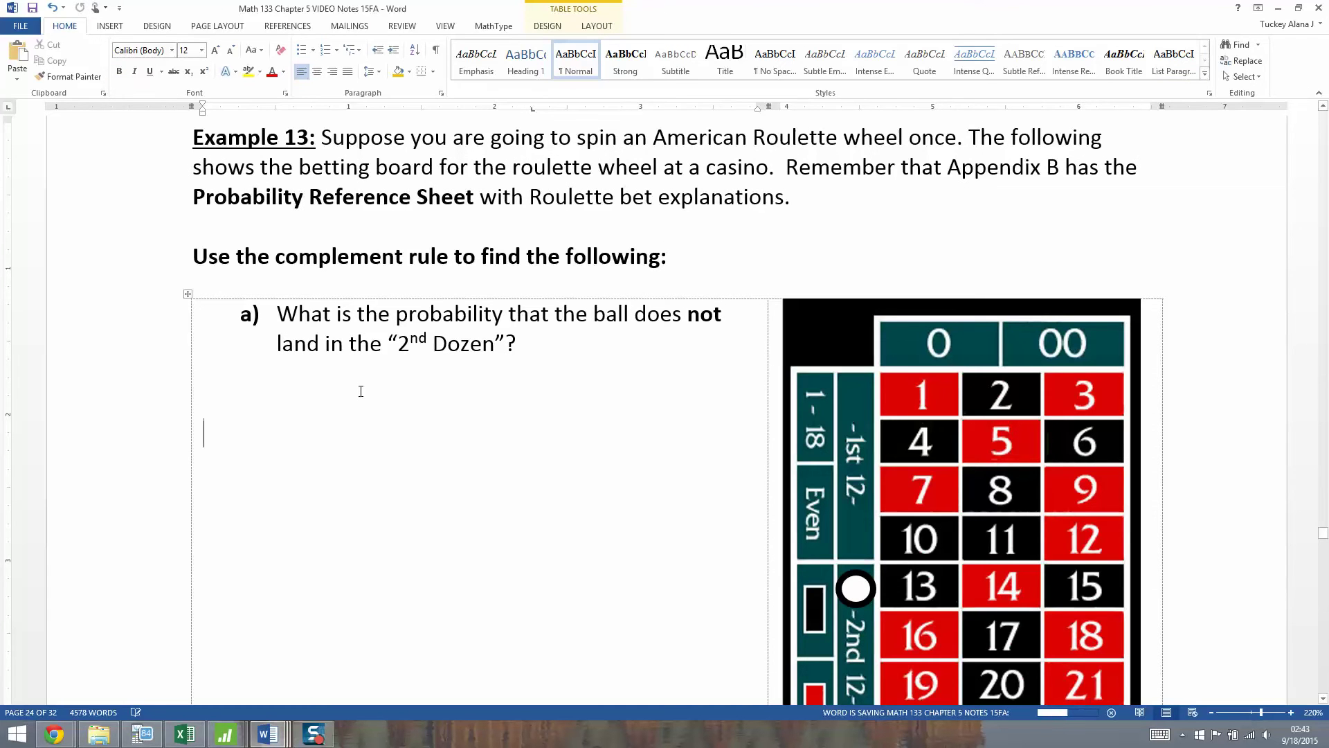
key("ctrl+v")
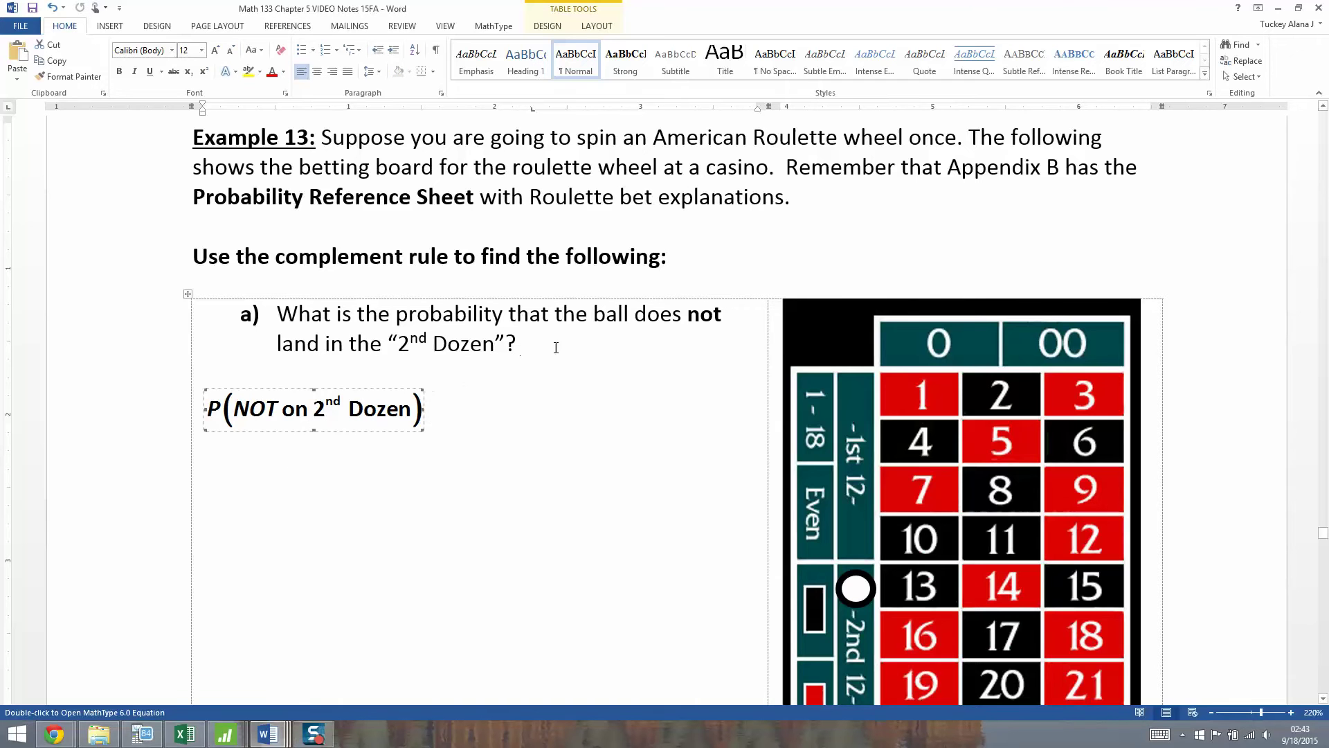
Insert two blank lines under question a) and paste a second copy of the equation.
left_click(514, 377)
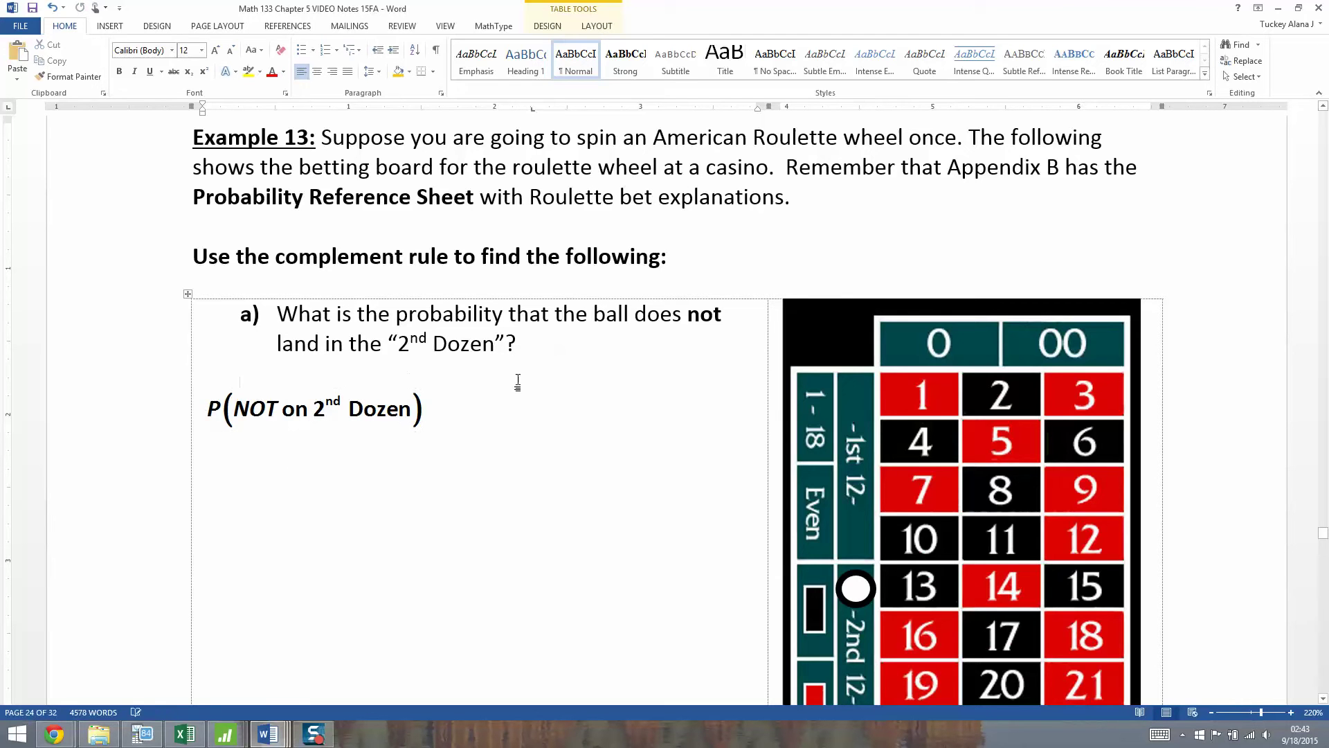
left_click(524, 342)
key("Return")
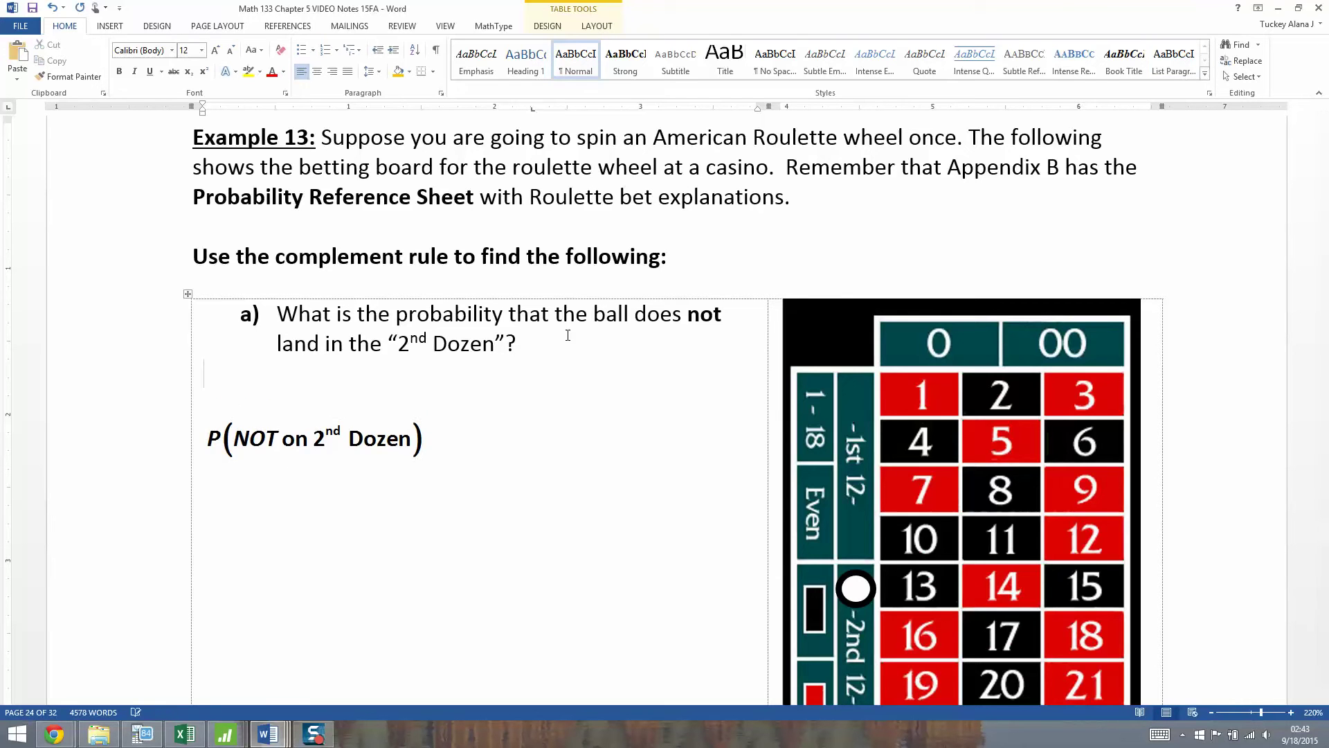
key("Return")
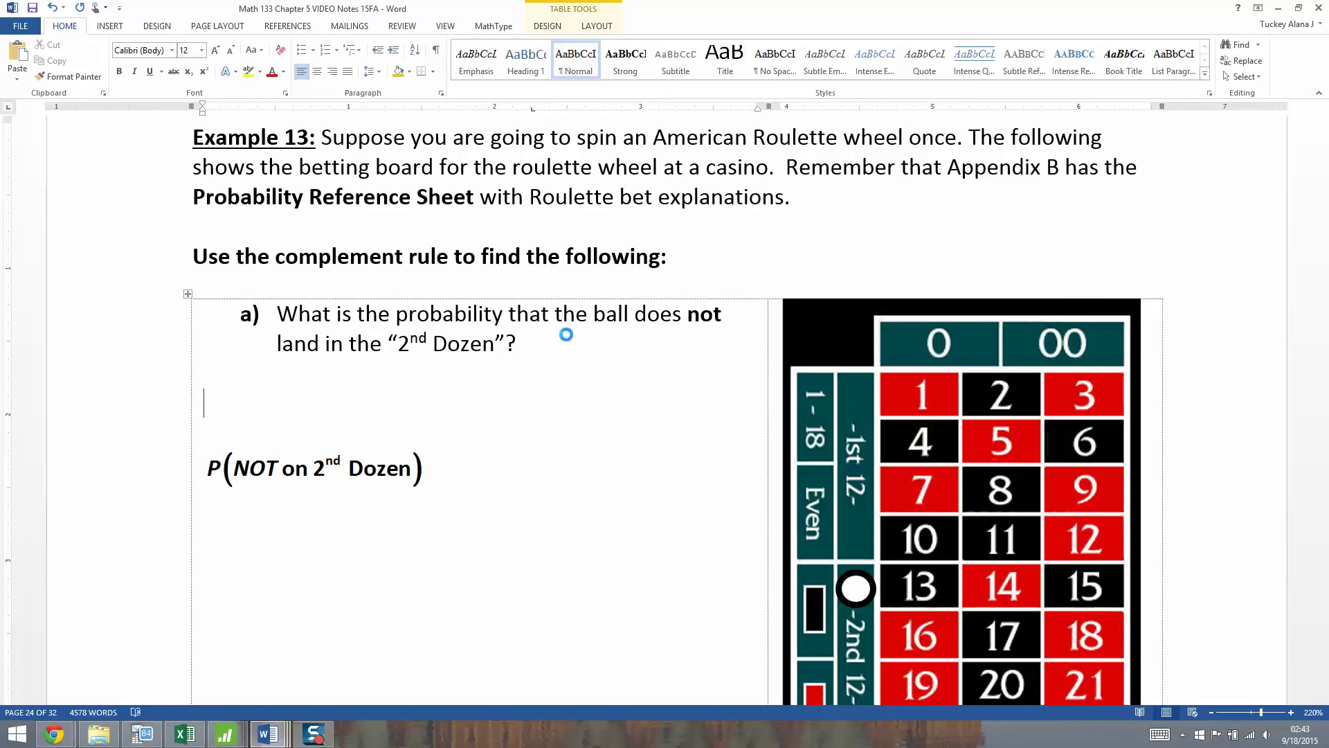
key("ctrl+v")
Change 'NOT on' to 'DOES land on' in the copied equation.
double_click(297, 410)
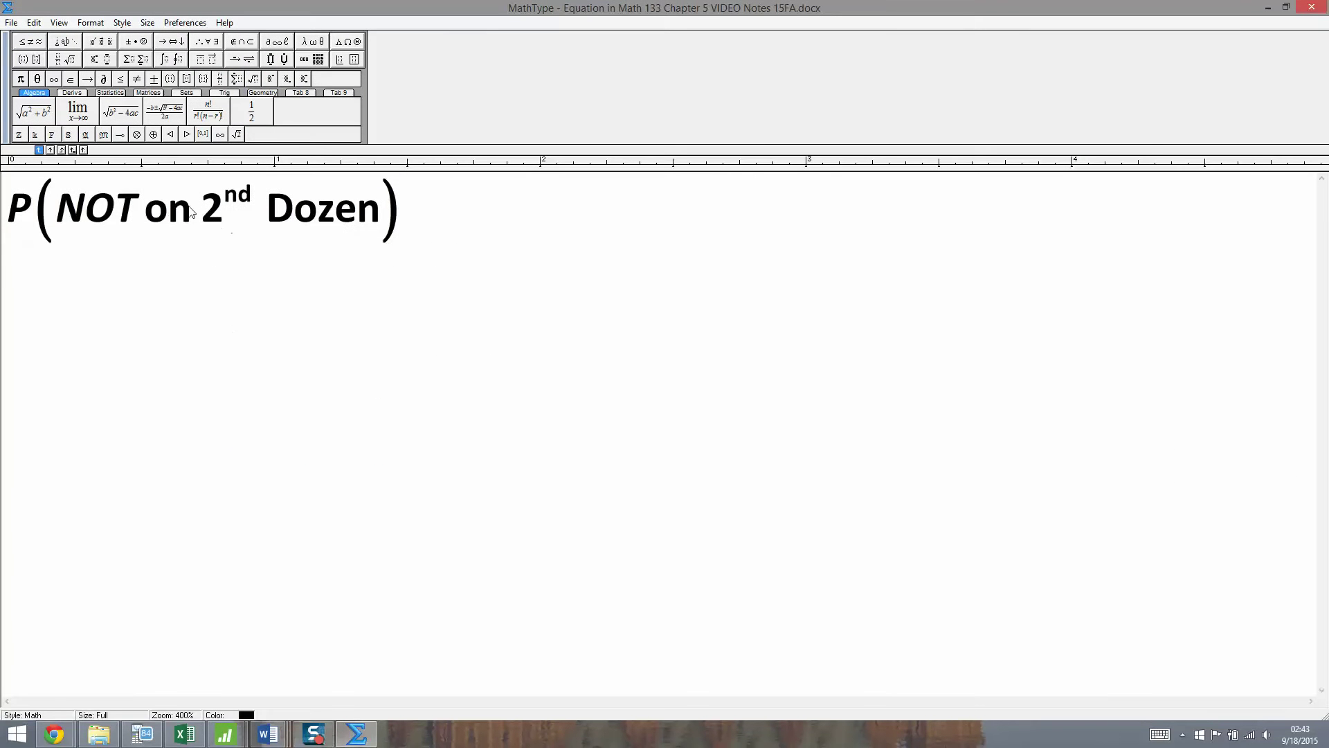
left_click_drag(190, 211, 67, 216)
type("DOES ")
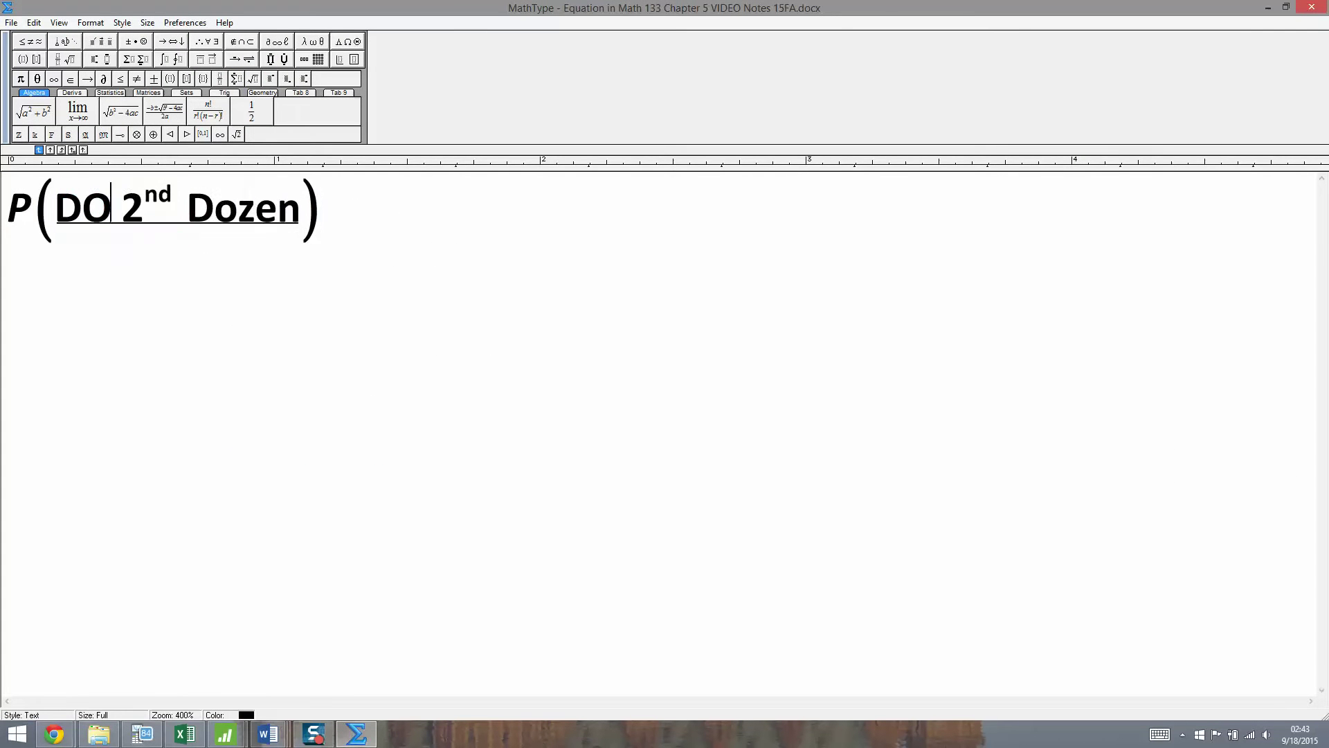
type("land on")
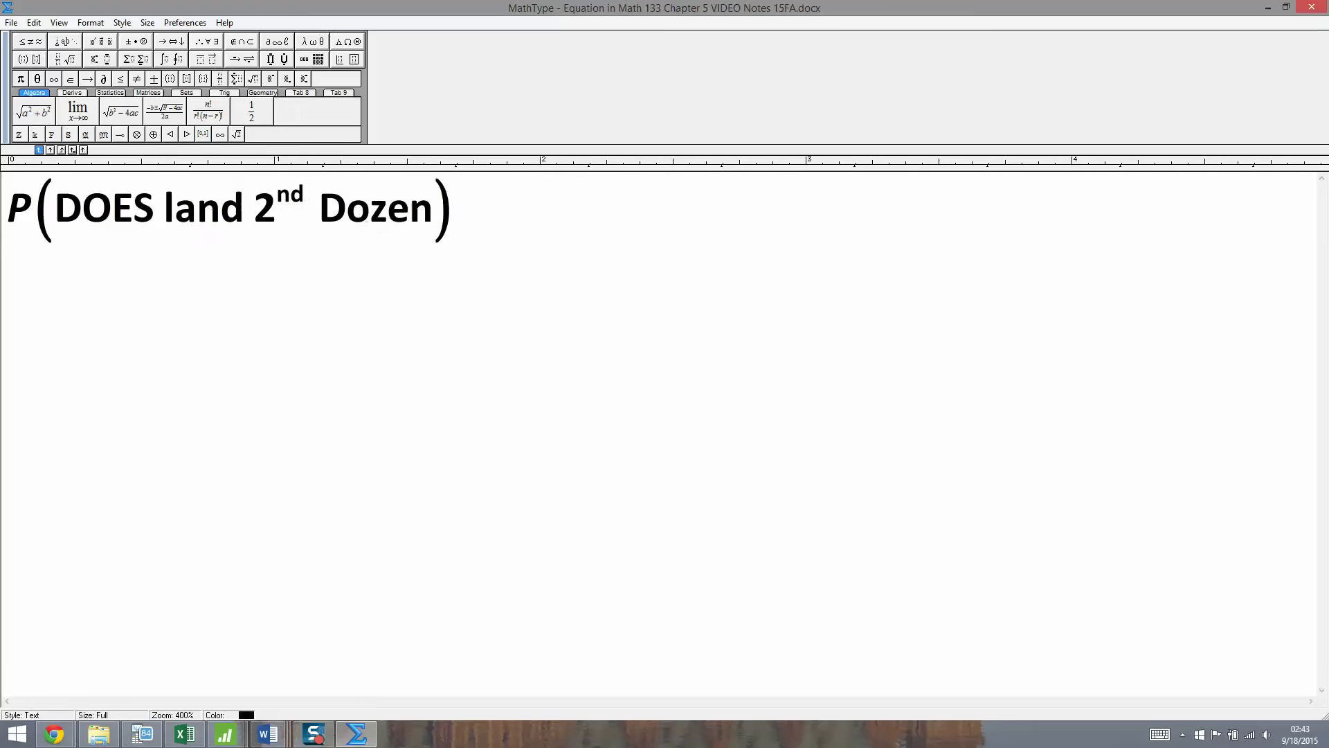
left_click(1312, 7)
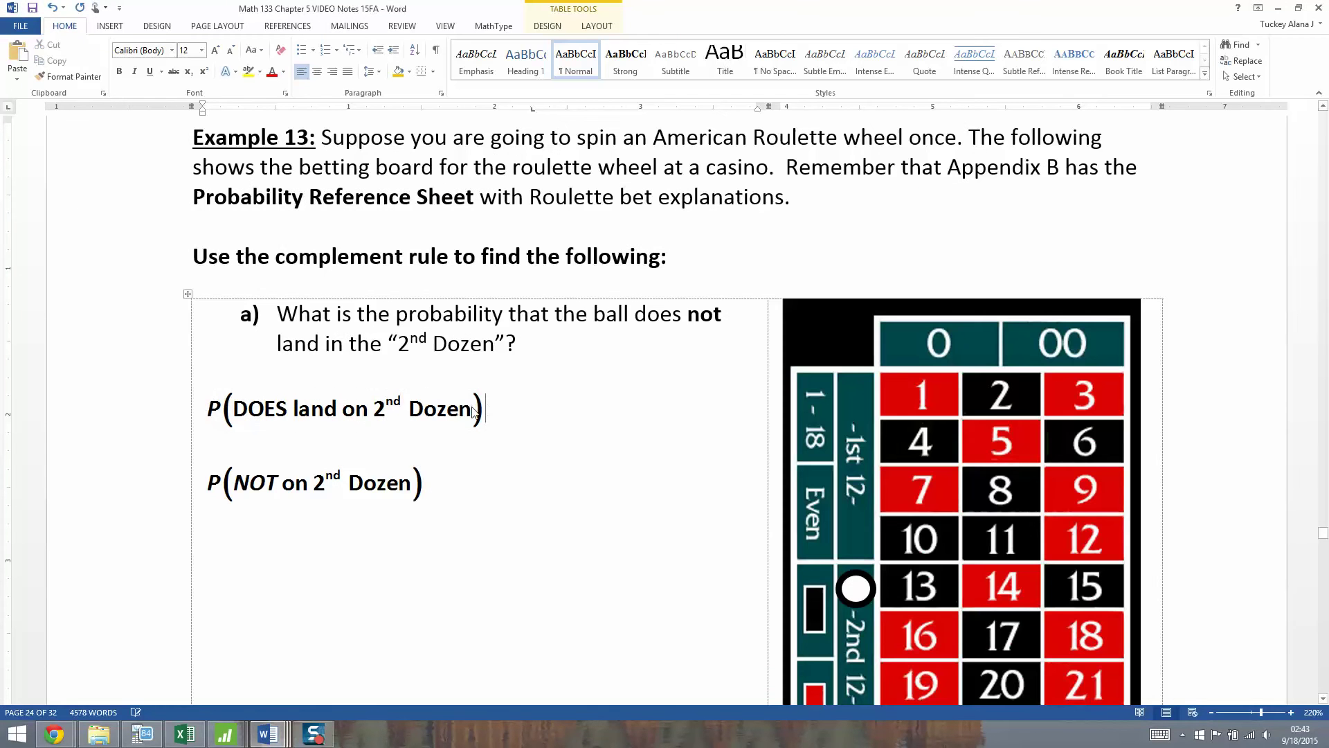
Append = 12/38 as a fraction to the P(DOES land on 2nd Dozen) equation.
double_click(475, 411)
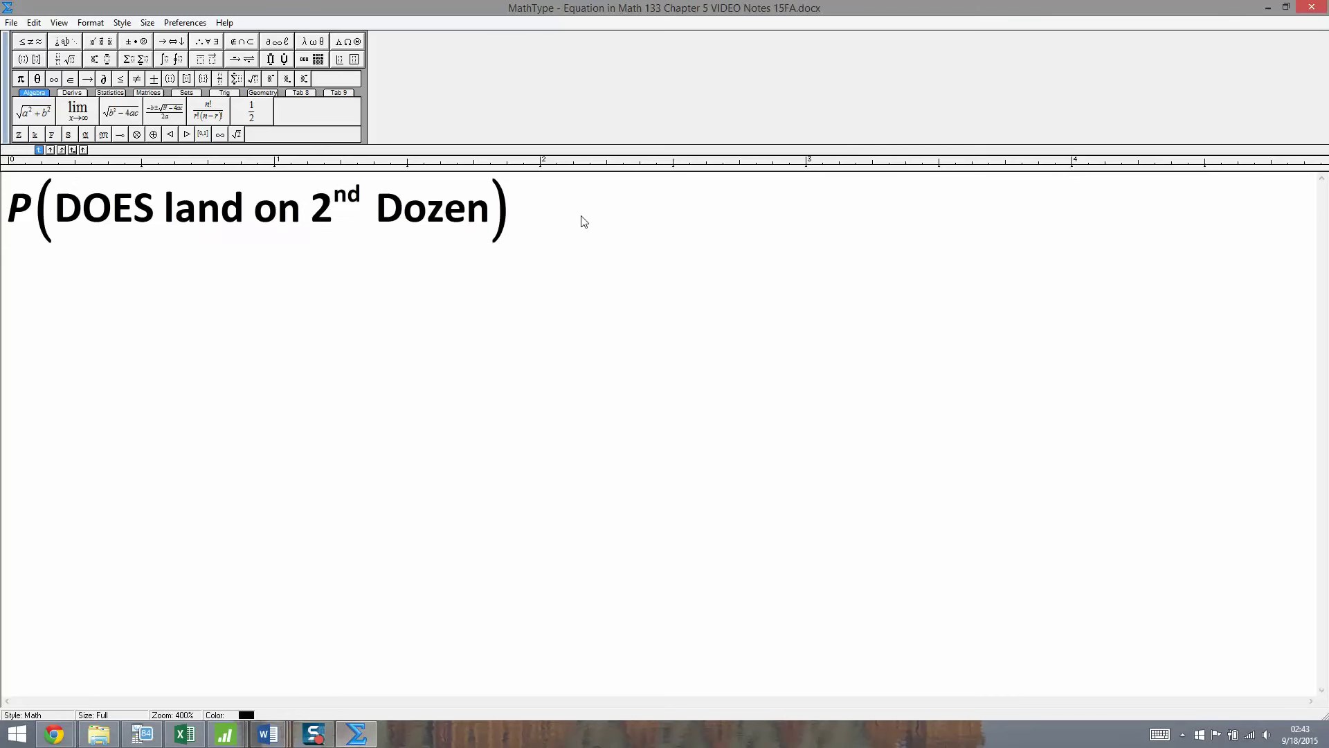
type("=")
key("ctrl+f")
type("12/")
key("Tab")
type("38")
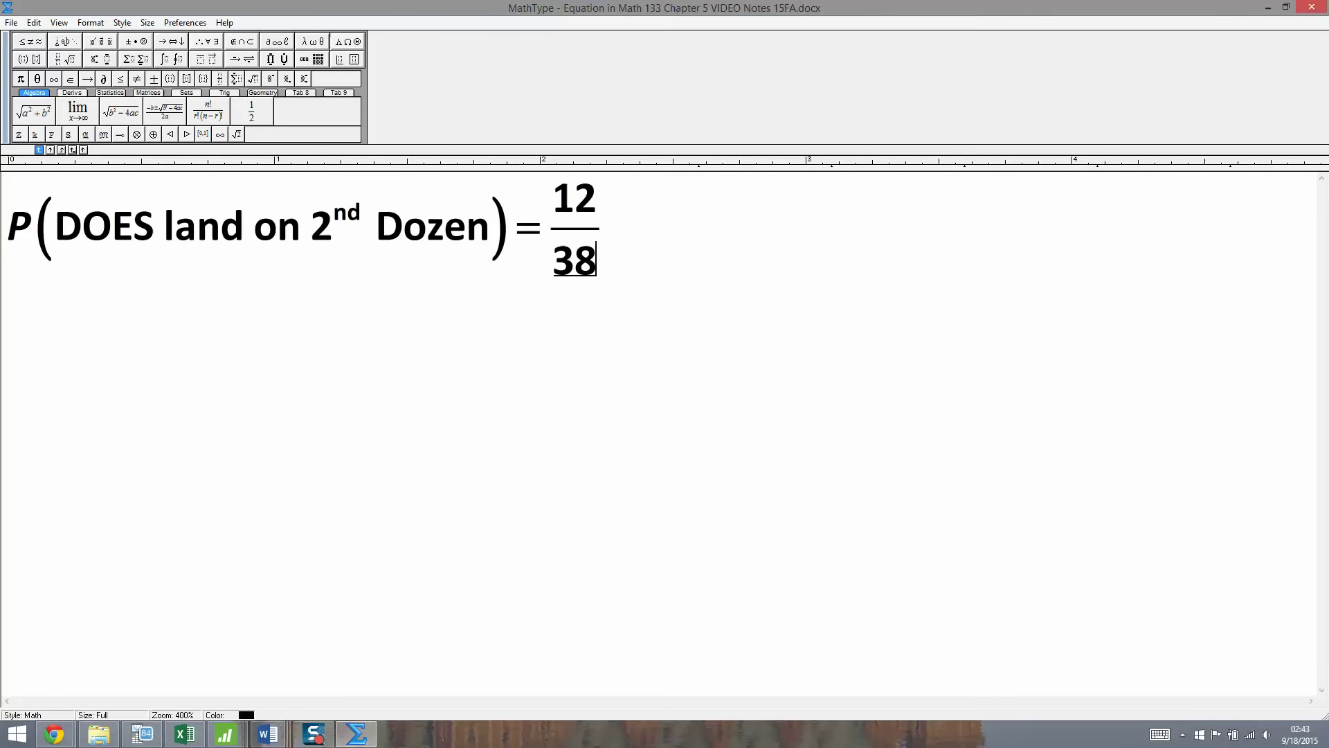
key("ctrl+F4")
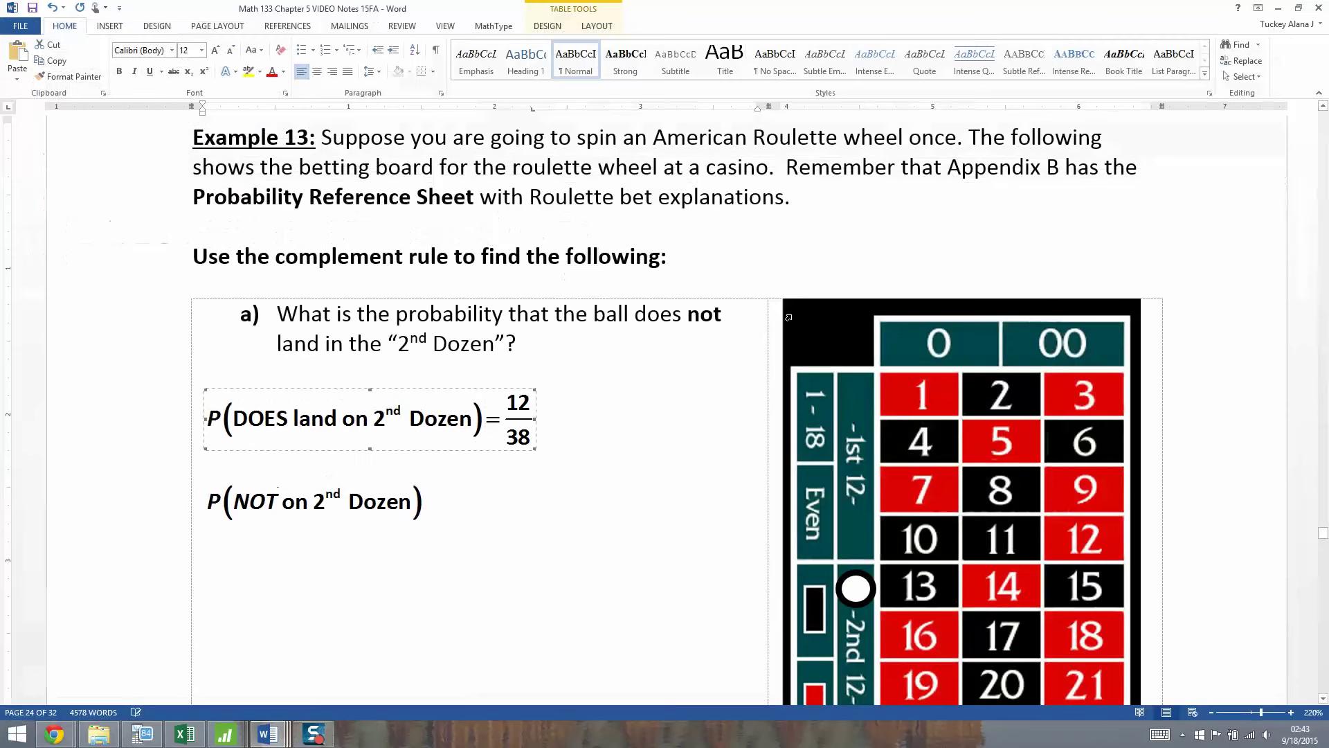
scroll(788, 317, "down", 5)
scroll(902, 351, "up", 2)
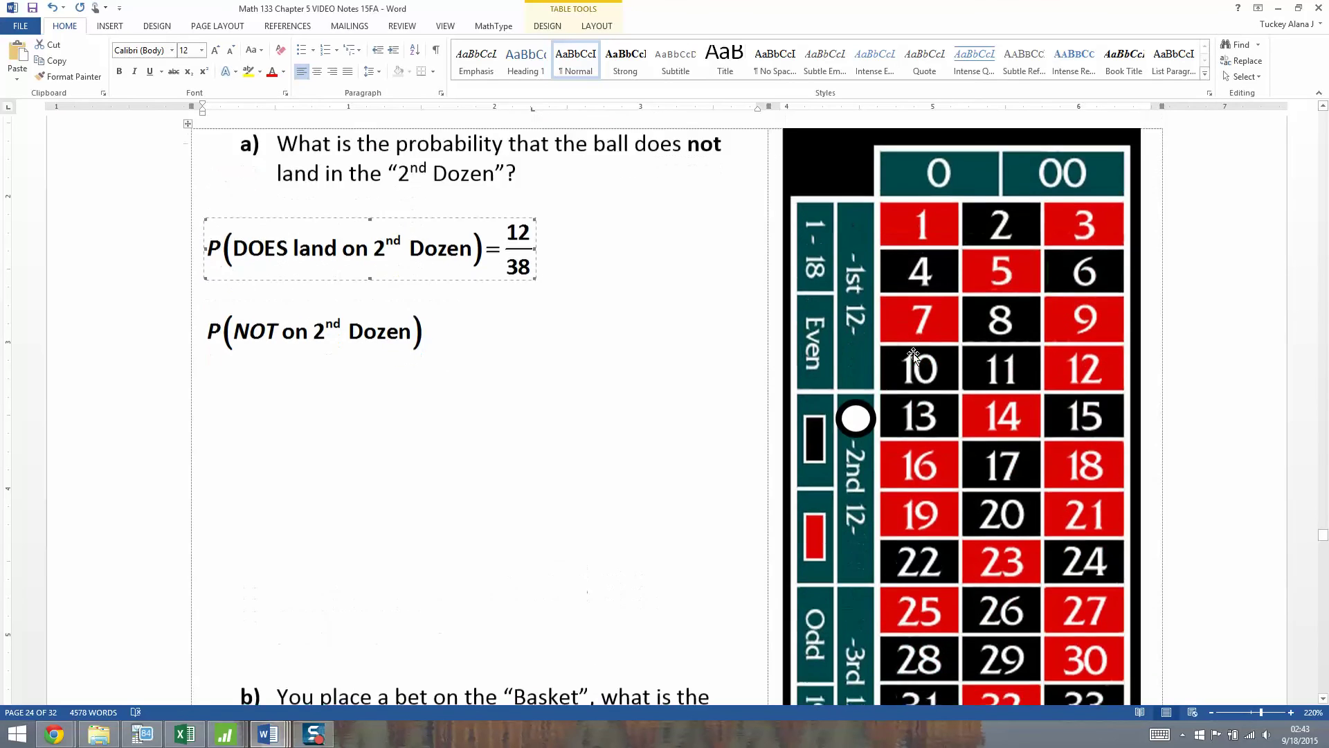
scroll(913, 356, "down", 1)
scroll(901, 388, "down", 1)
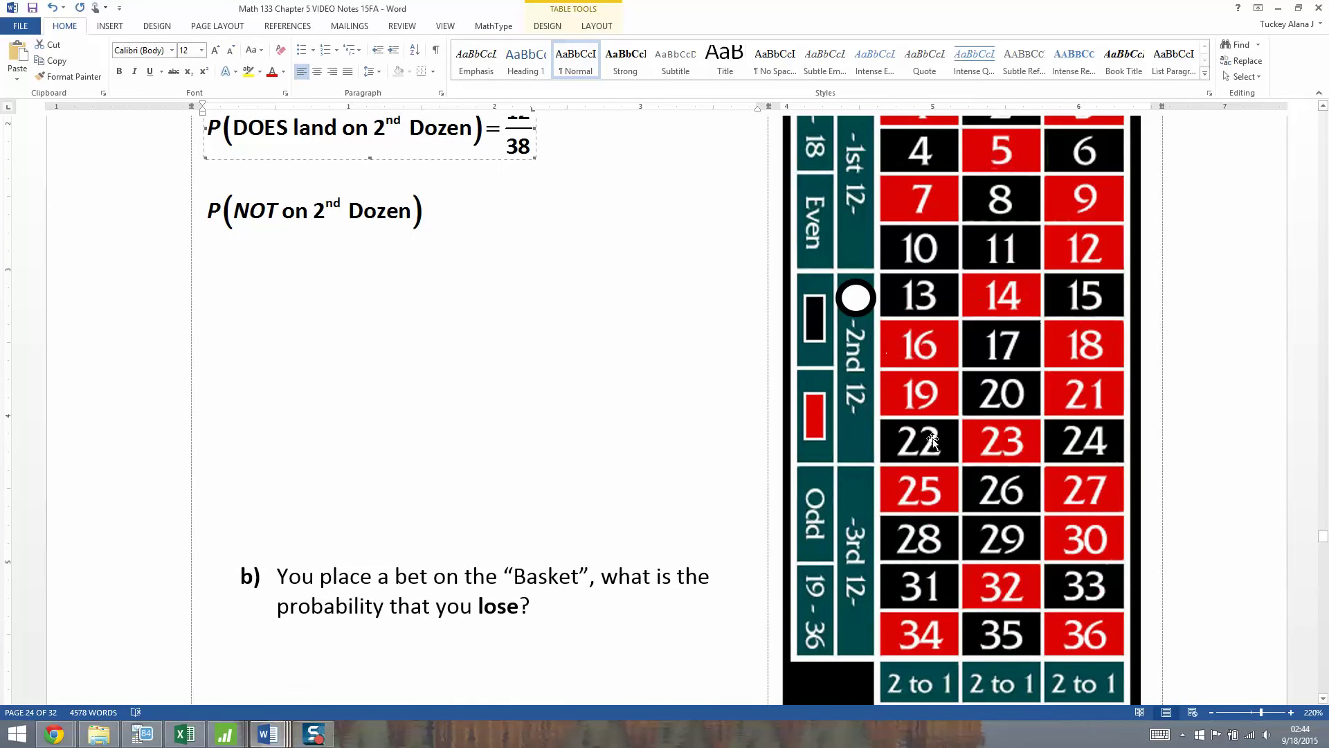
left_click(451, 237)
Extend P(NOT on 2nd Dozen) with = 1 − P(Does land on 2nd Dozen) in text style.
scroll(388, 249, "up", 1)
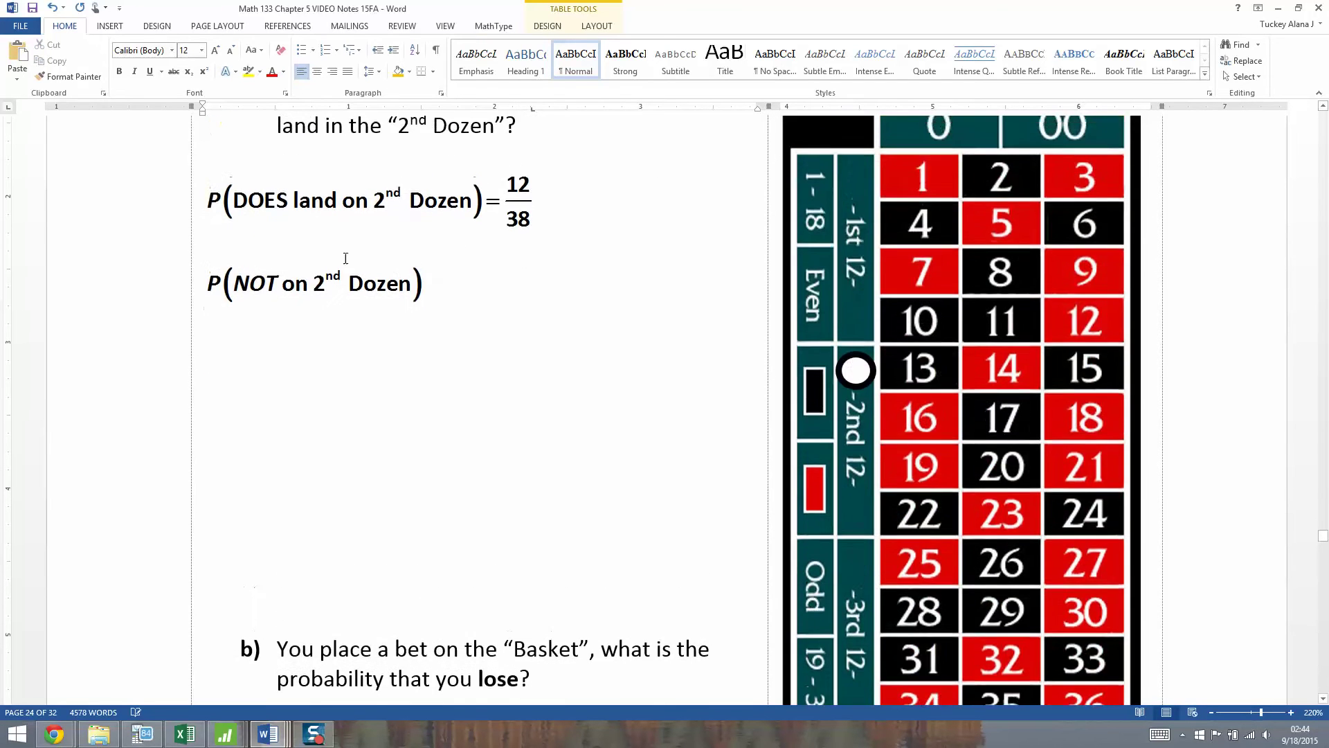
double_click(397, 278)
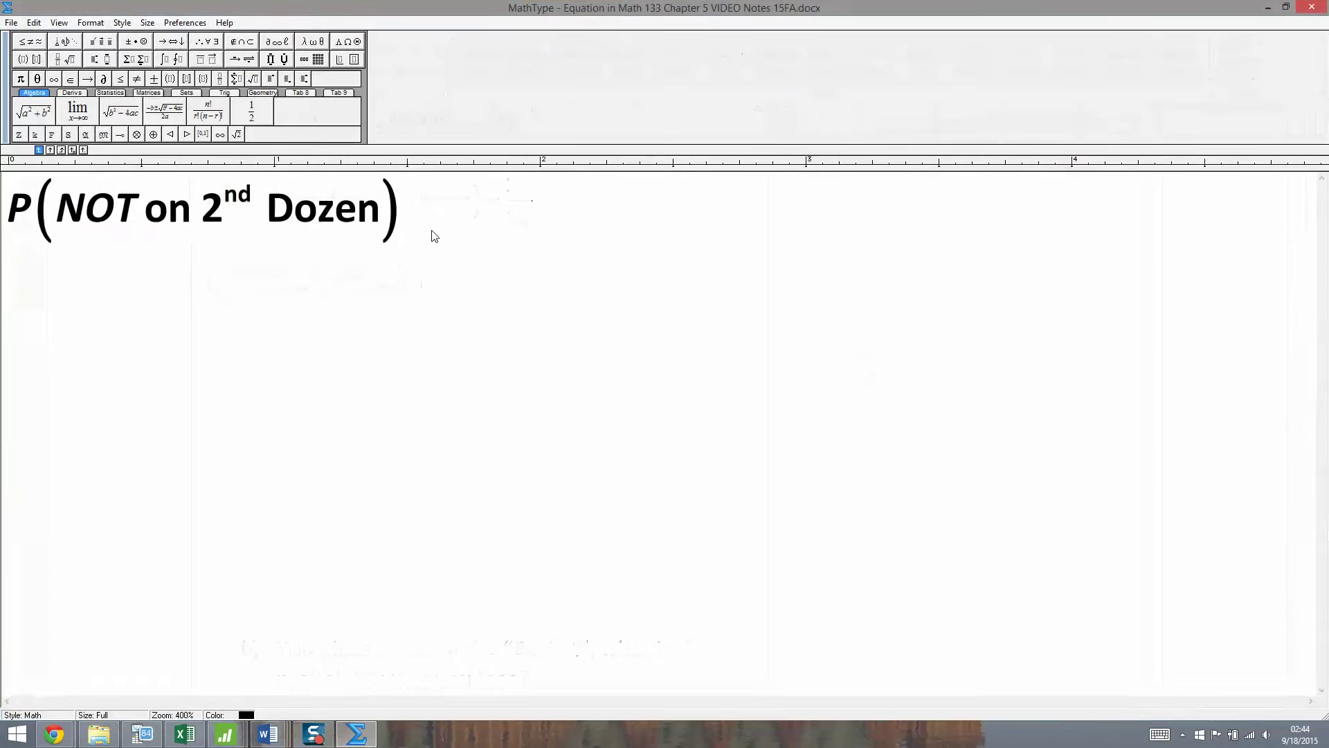
type("=")
type("1-")
type("P")
key("ctrl+9")
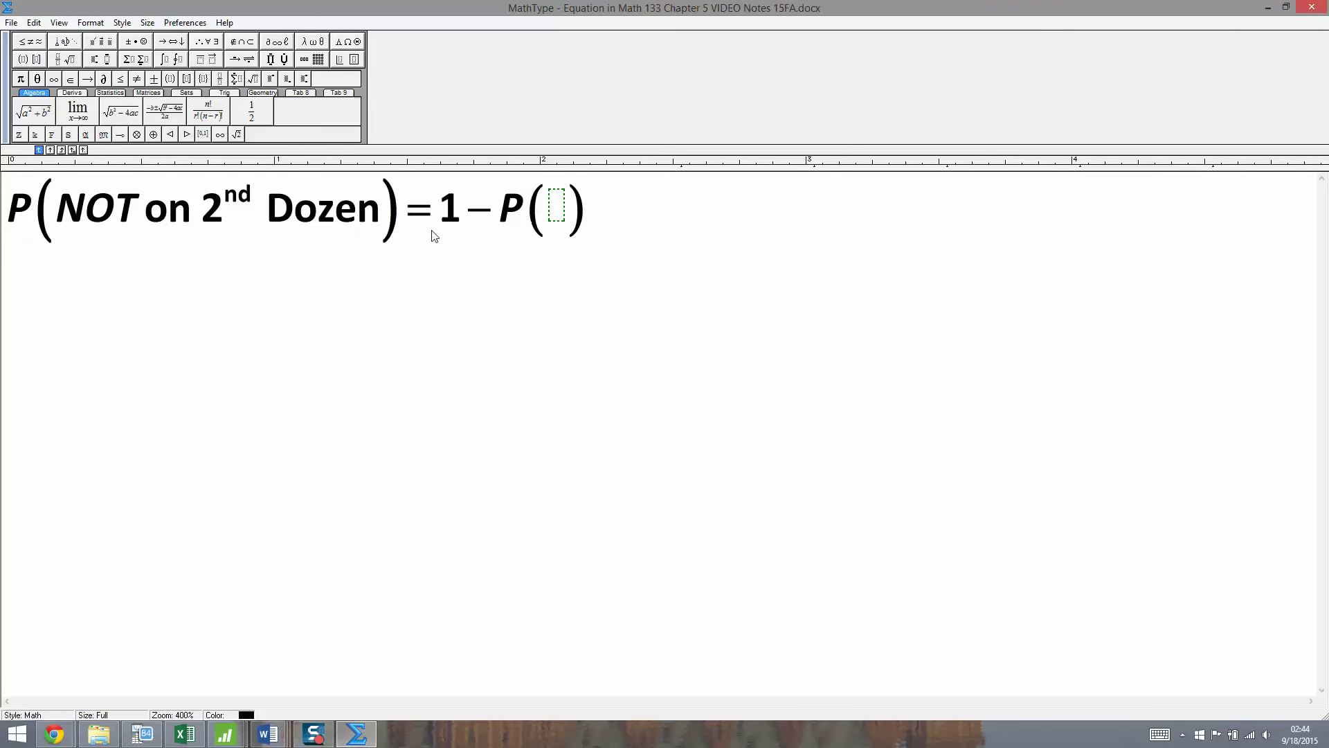
key("ctrl+shift+e")
type("Does land ")
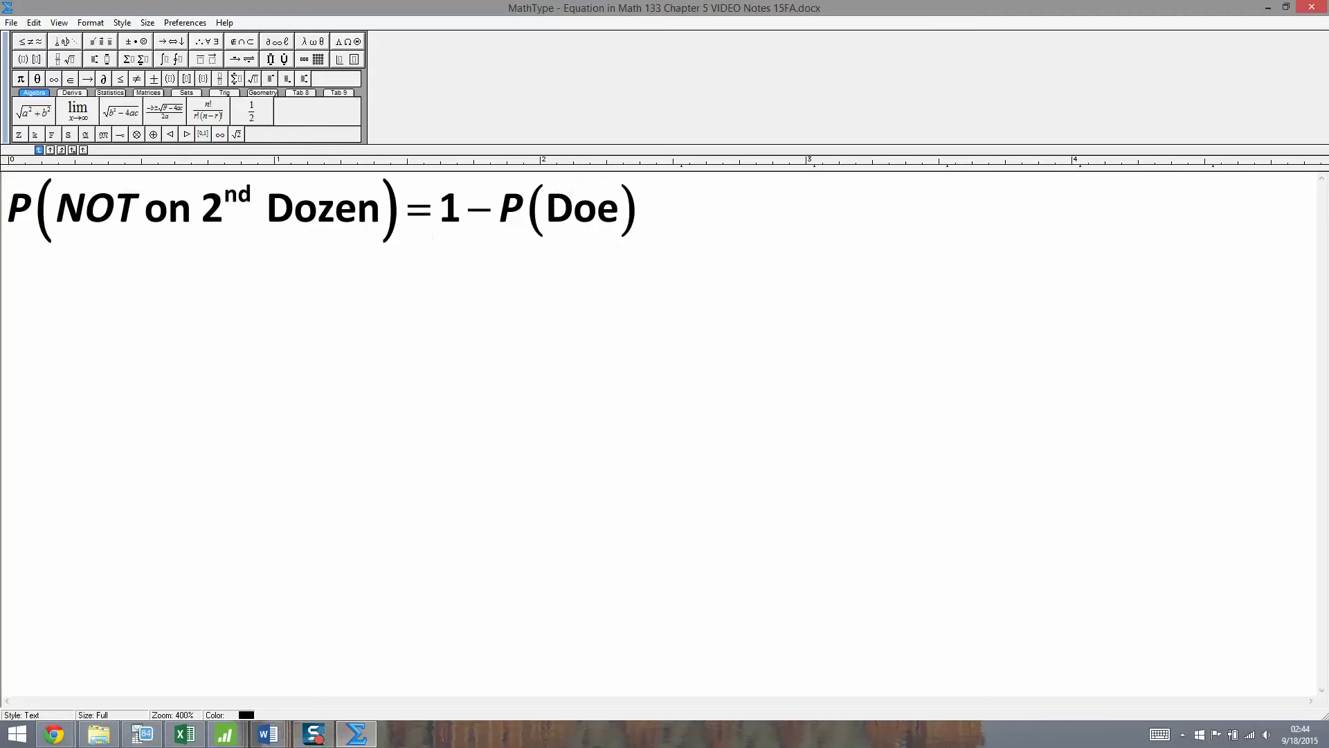
type("on 2nd Doz")
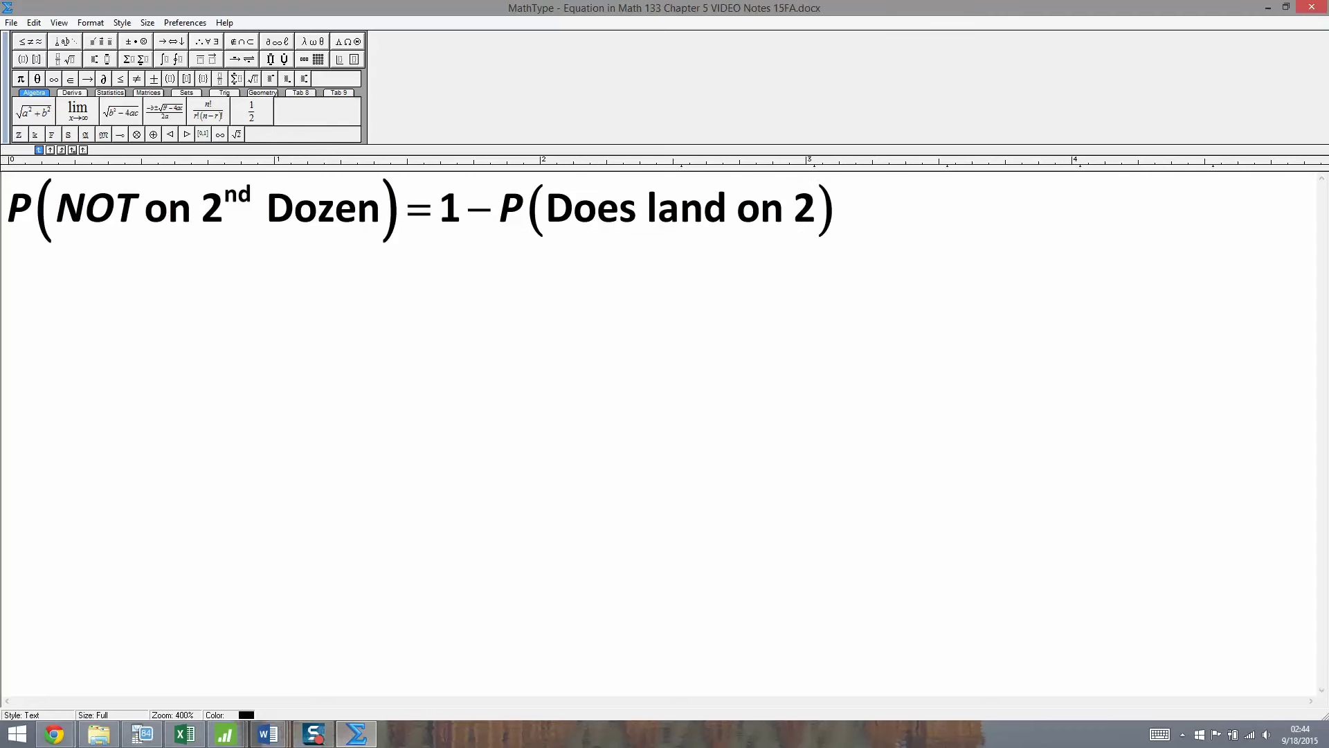
type("en")
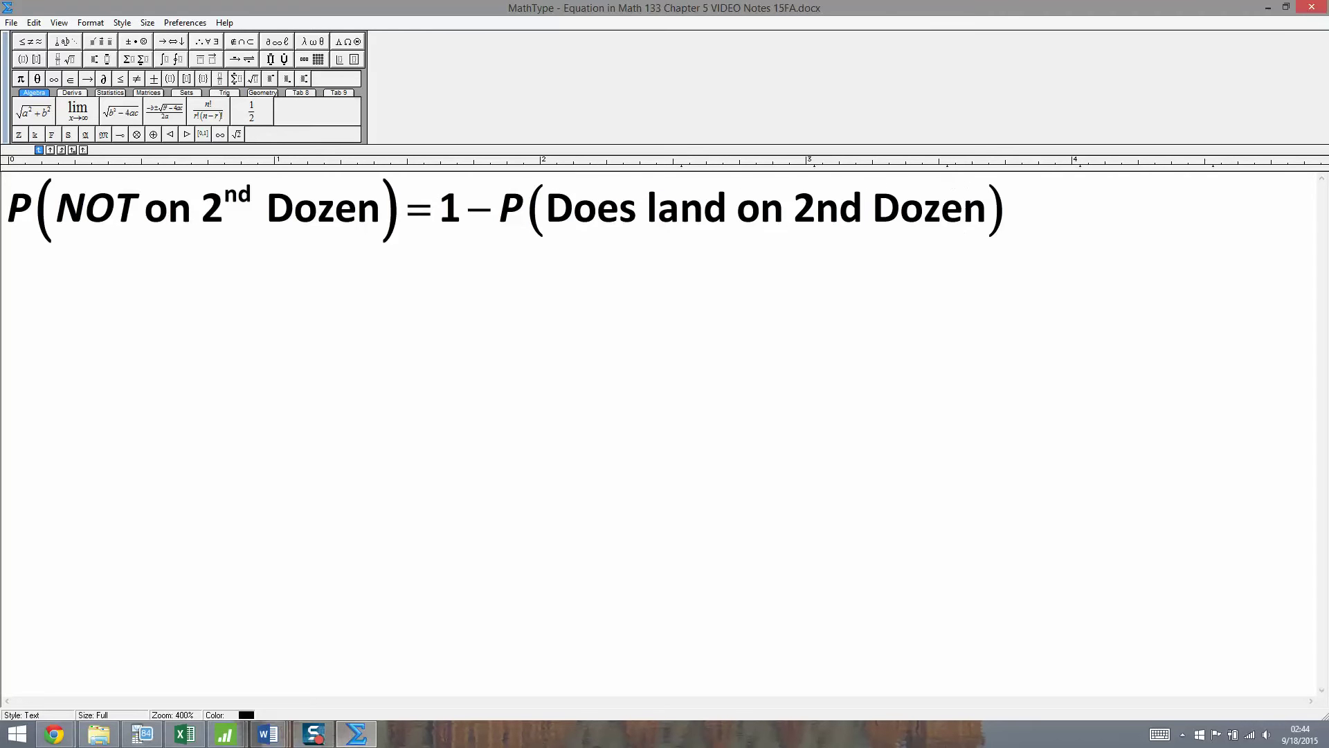
Make the 'nd' in the new 2nd a superscript, matching the first 2nd.
left_click_drag(796, 208, 865, 213)
left_click(861, 208)
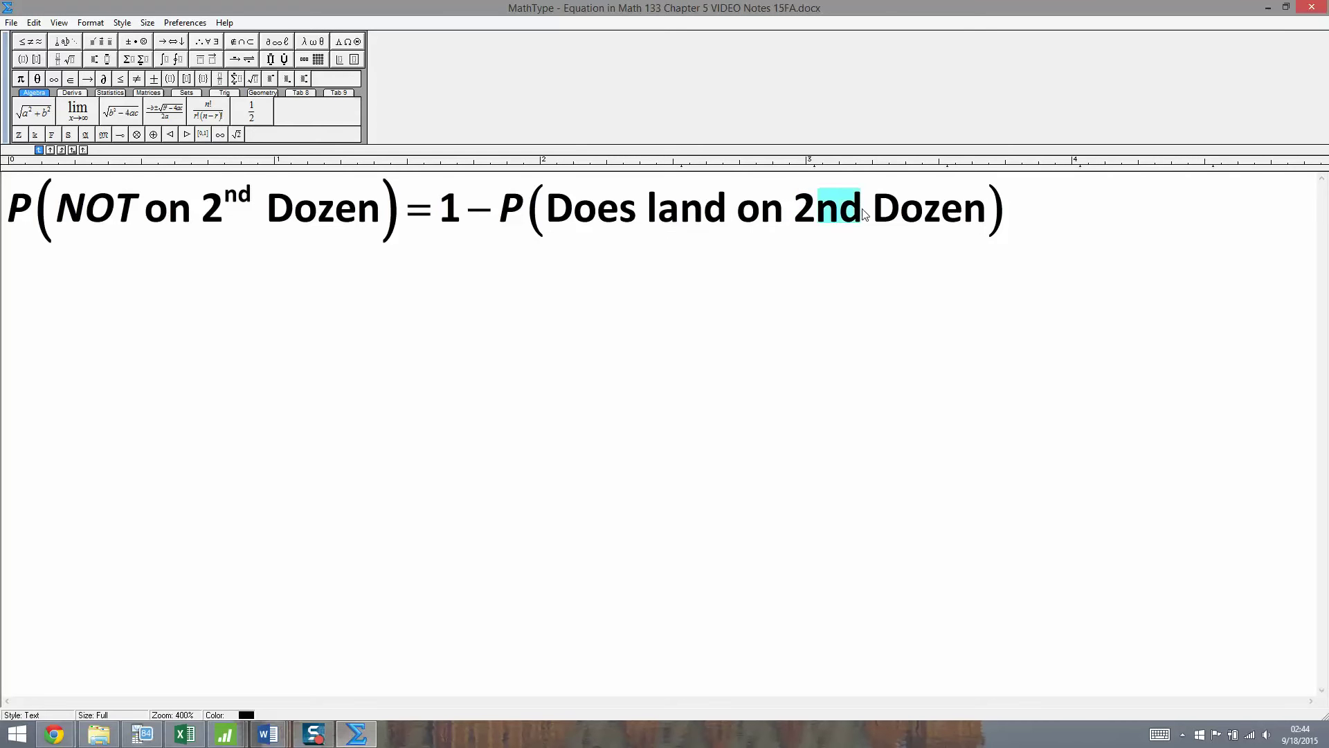
key("ctrl+h")
left_click(218, 196)
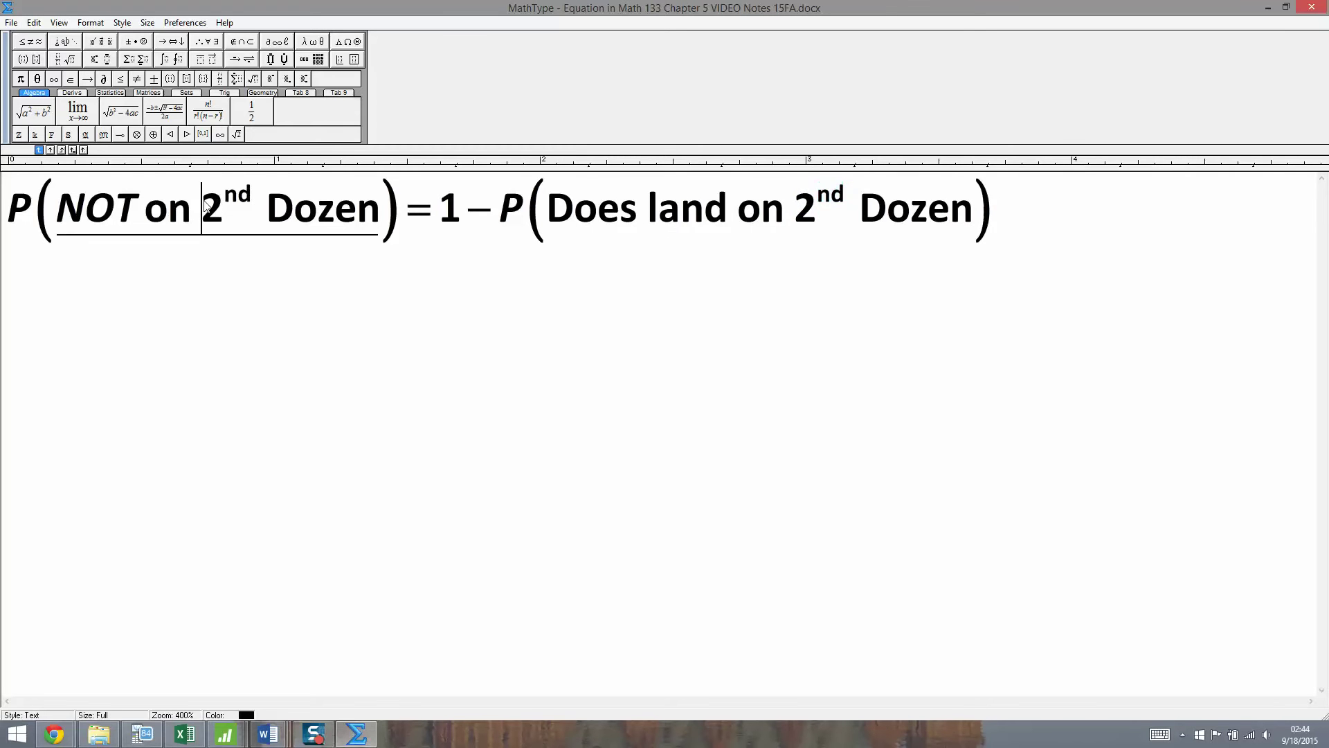
left_click(847, 223)
double_click(641, 231)
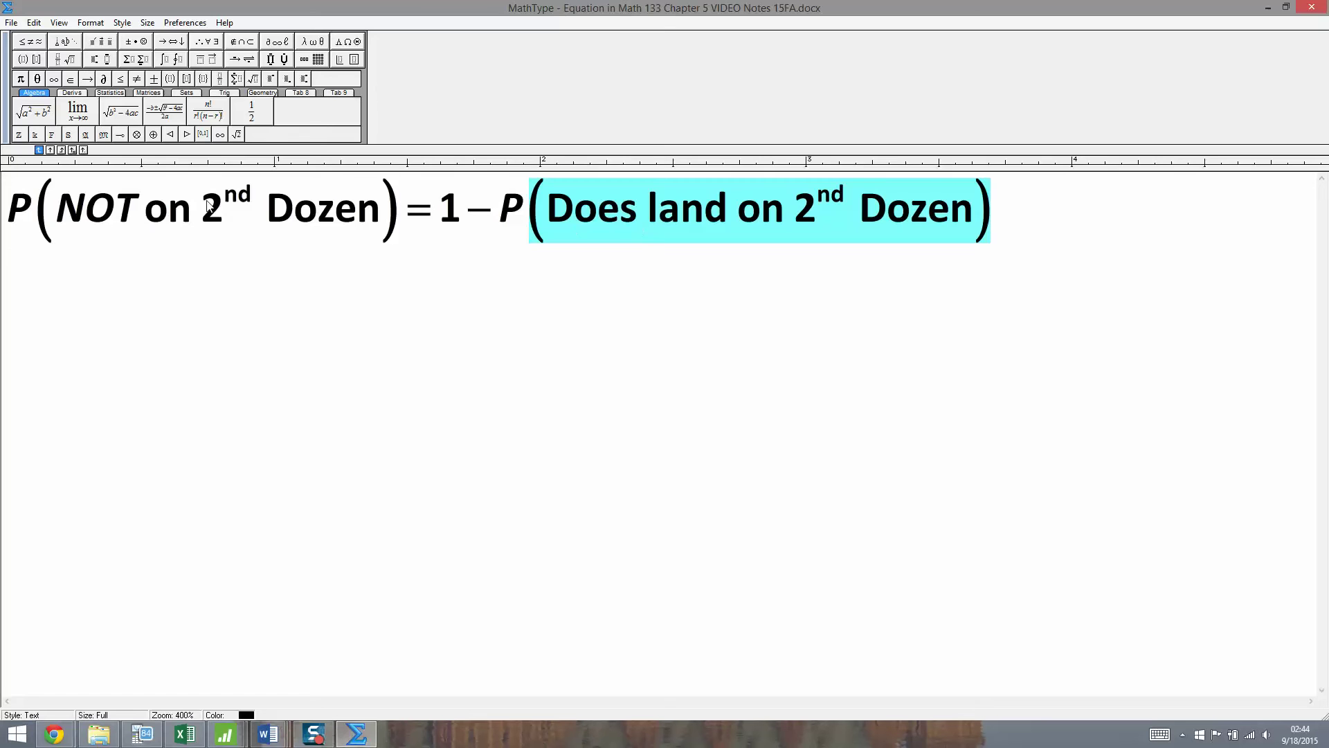
left_click_drag(111, 225, 374, 220)
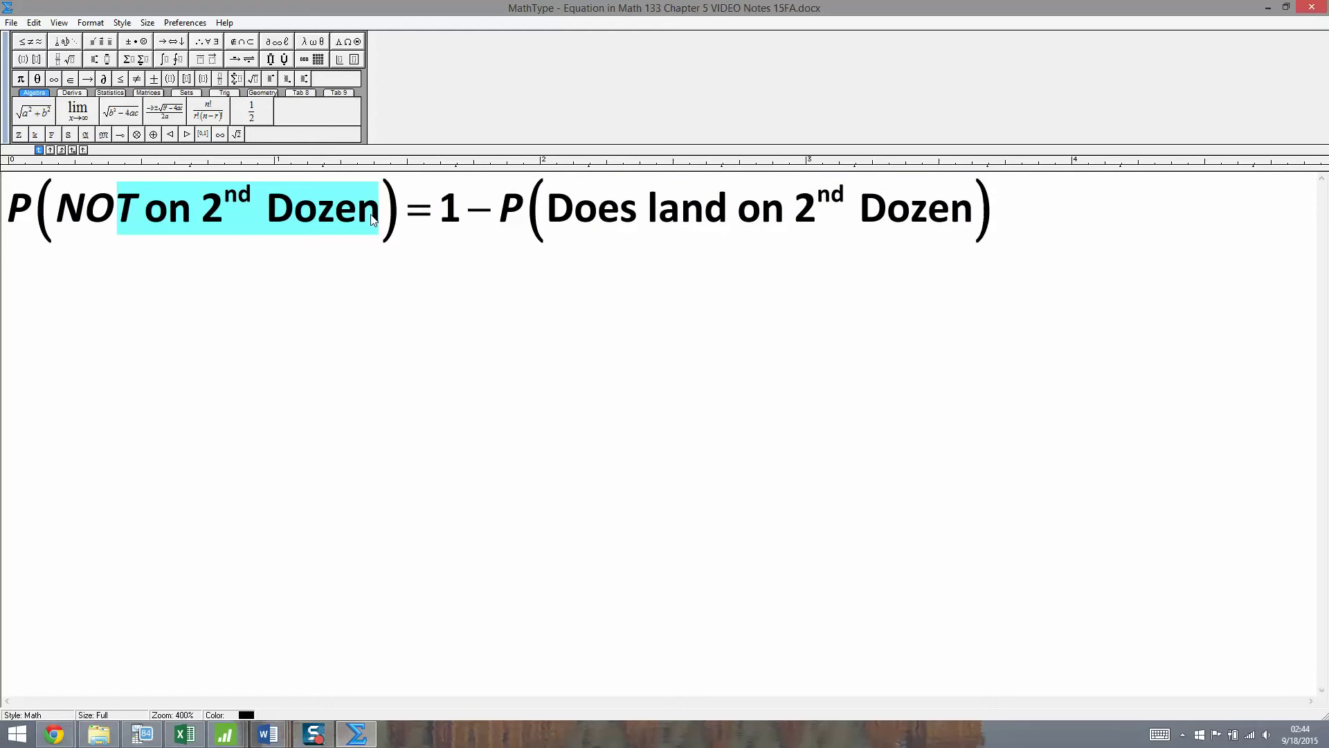
left_click(418, 219)
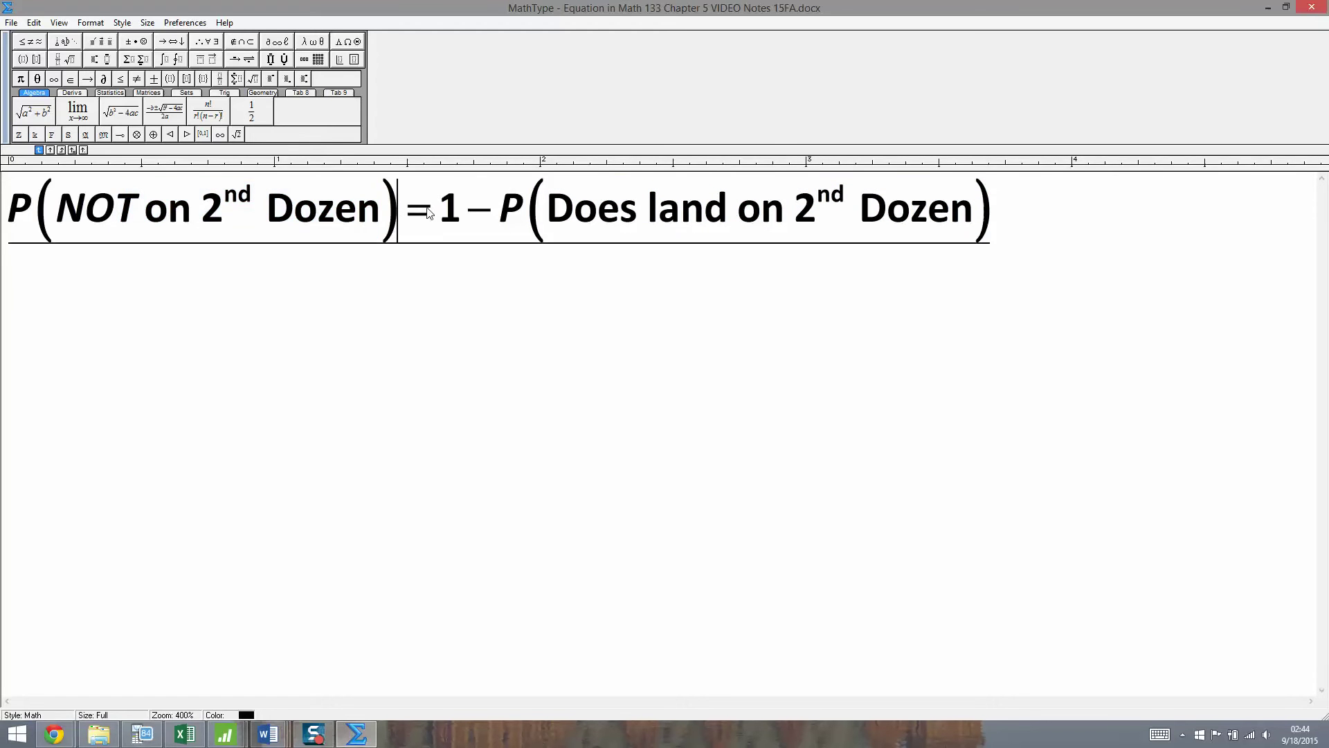
left_click(1037, 225)
Add a new line aligned at the equals signs reading = 1 − 12/38.
key("Return")
type("=")
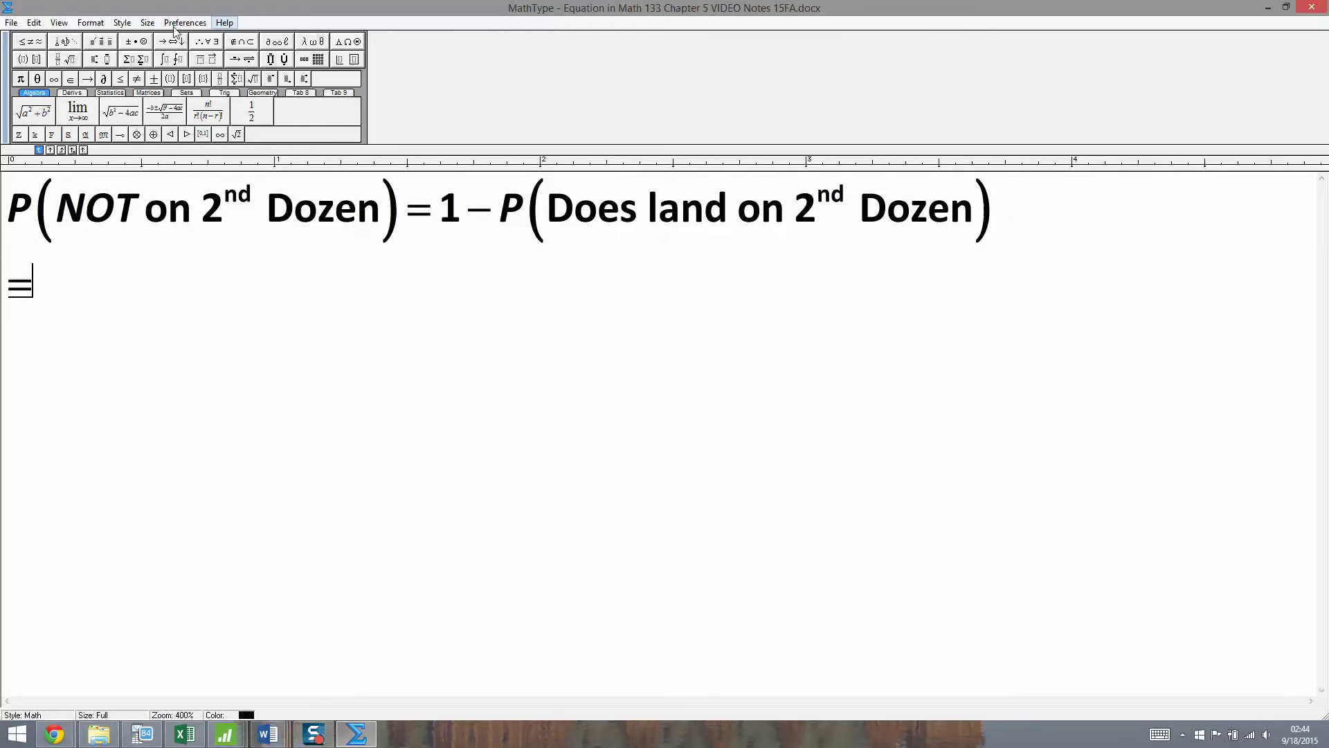
left_click(88, 24)
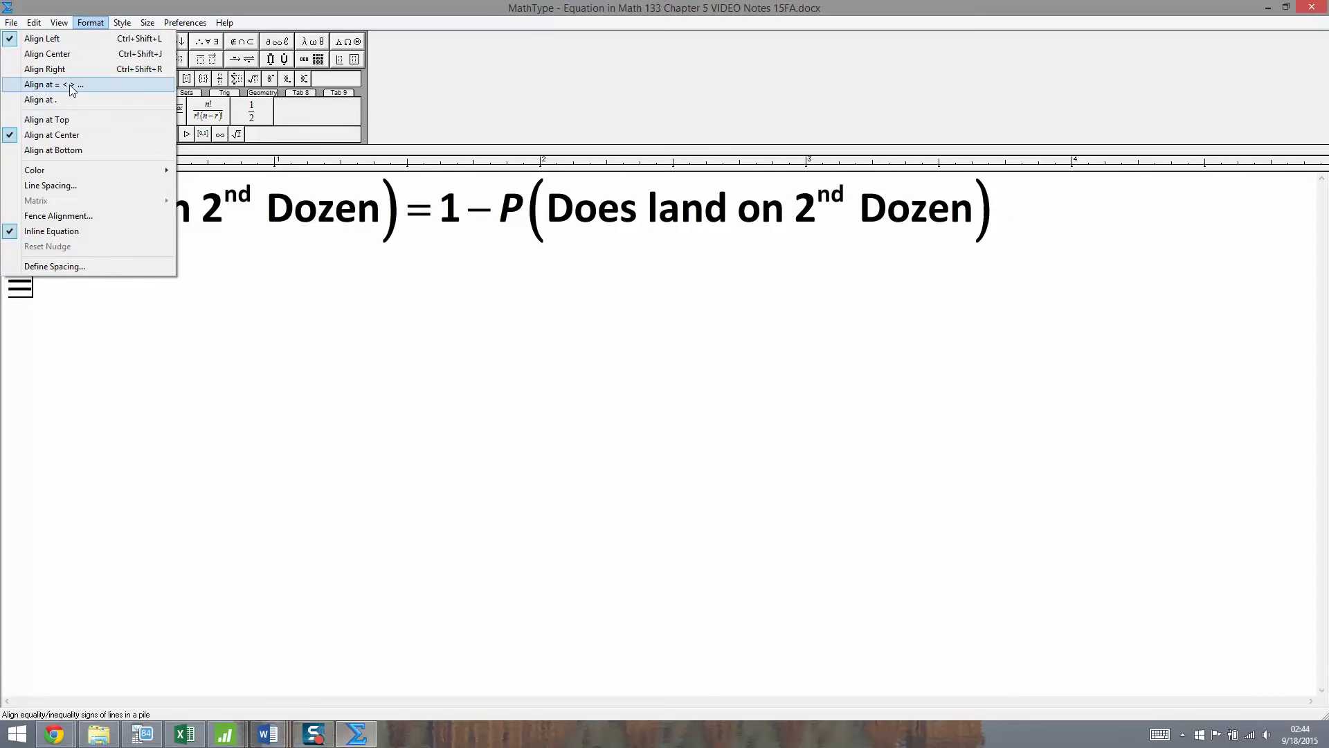
left_click(90, 83)
type("1-")
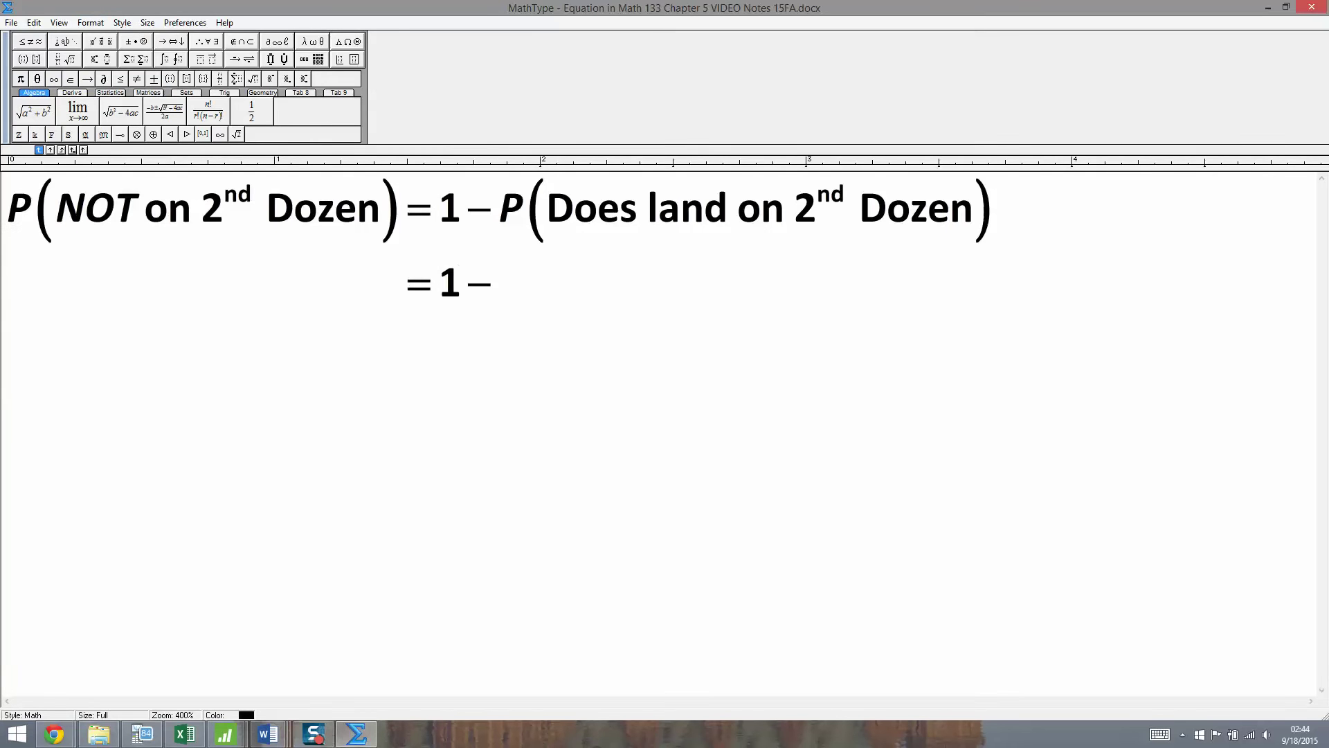
key("ctrl+f")
type("12")
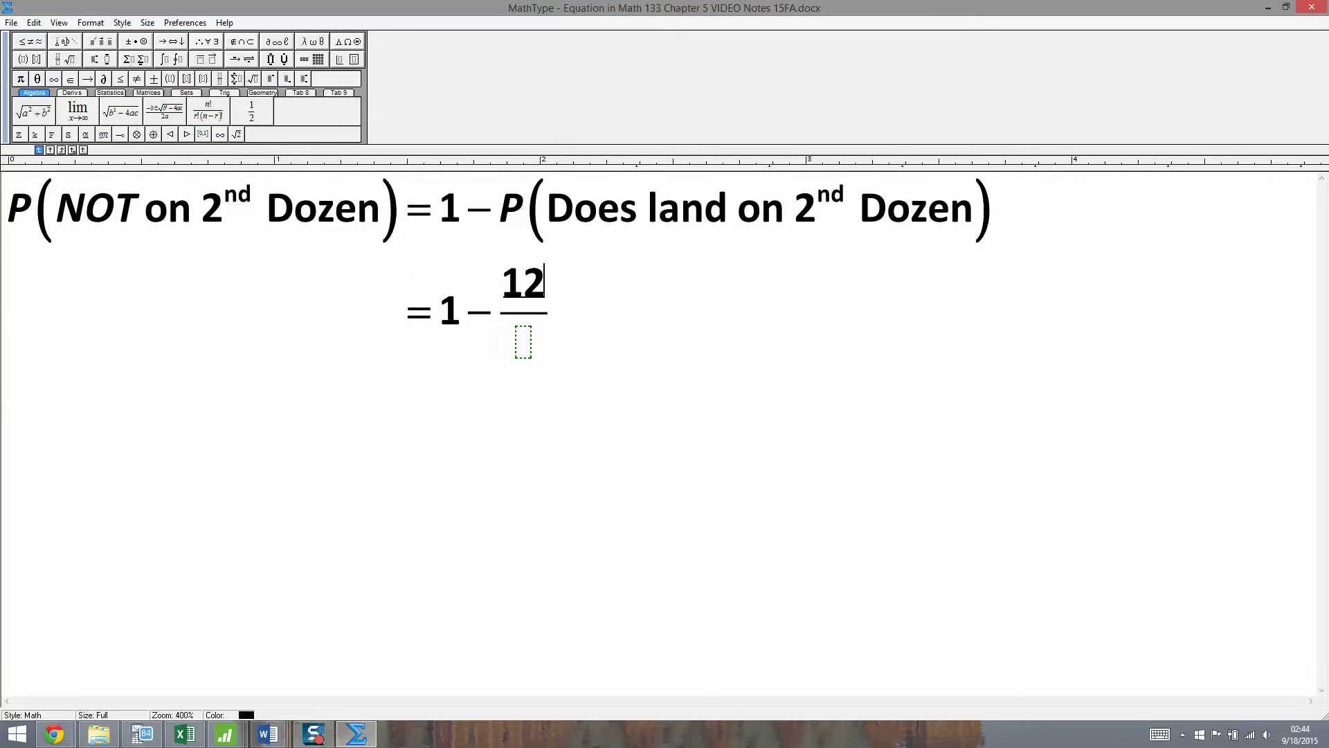
key("Tab")
type("38")
Add the next line = 38/38 − 12/38.
key("Return")
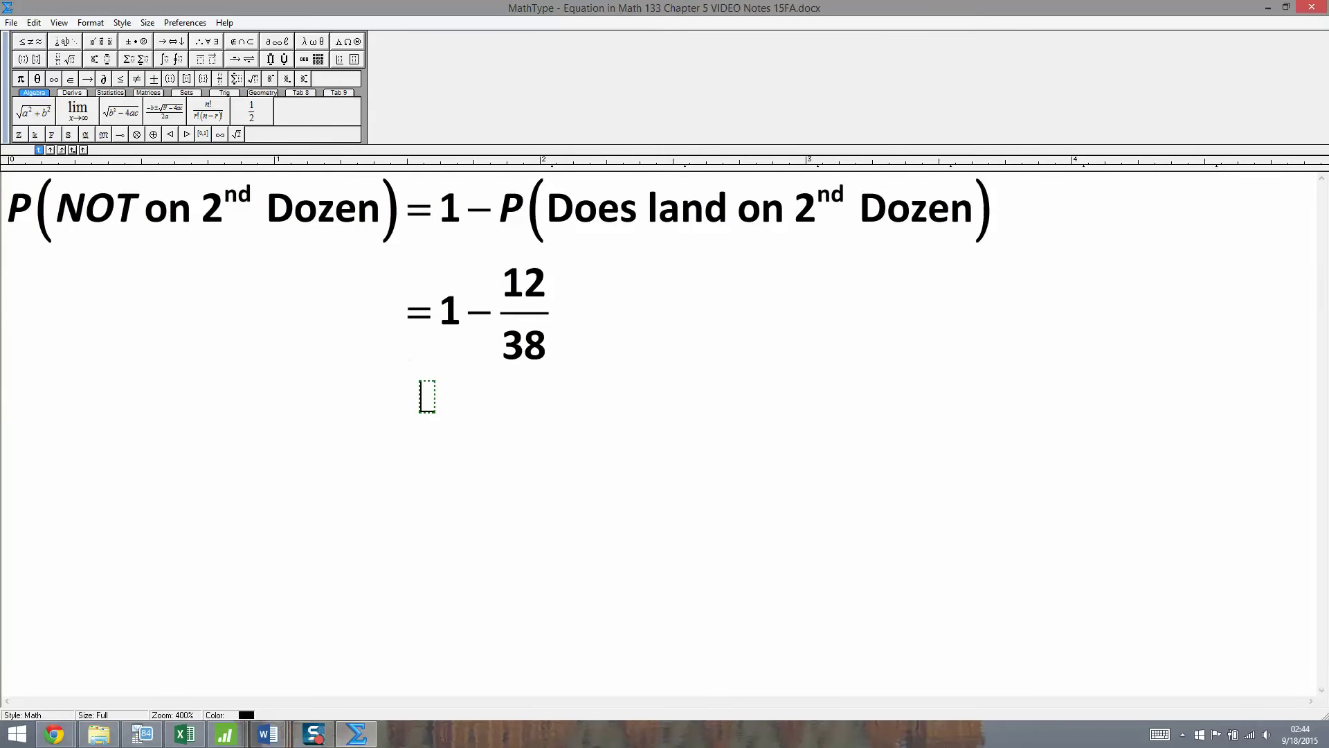
type("=")
key("ctrl+f")
type("38")
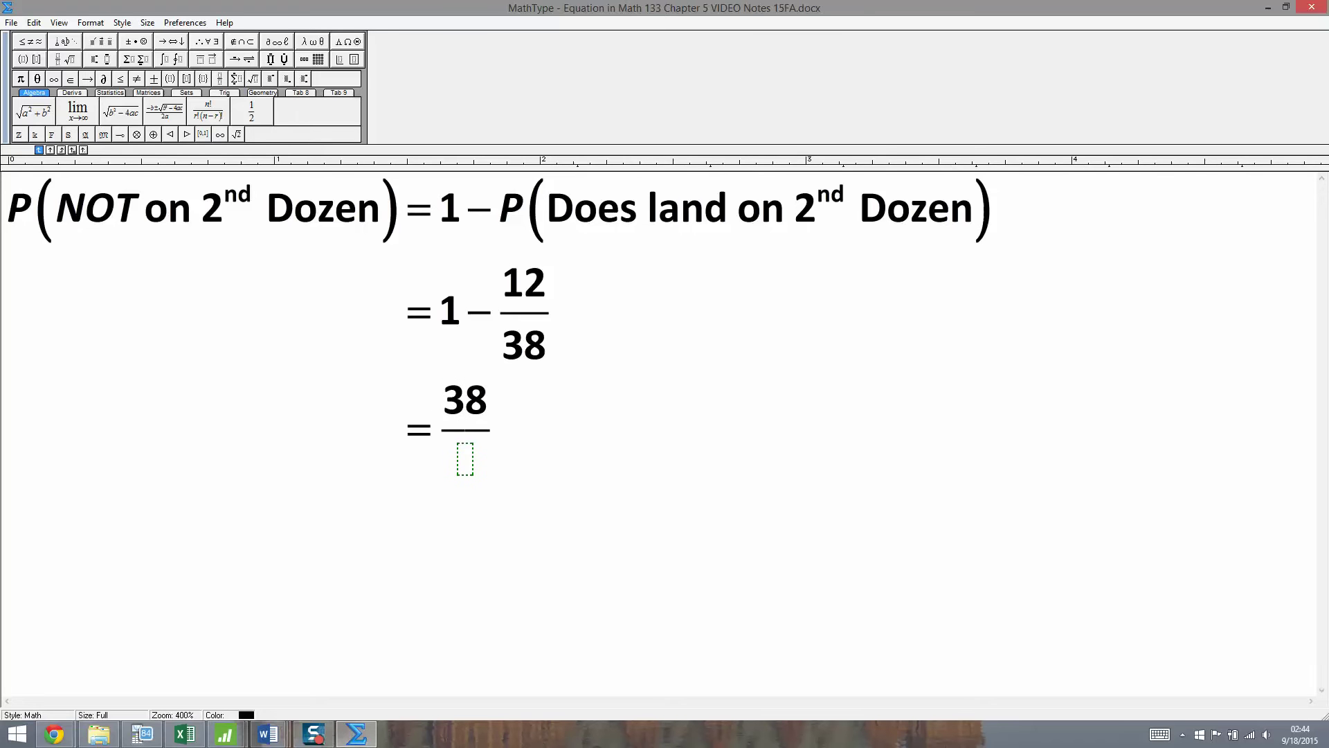
key("Tab")
type("38")
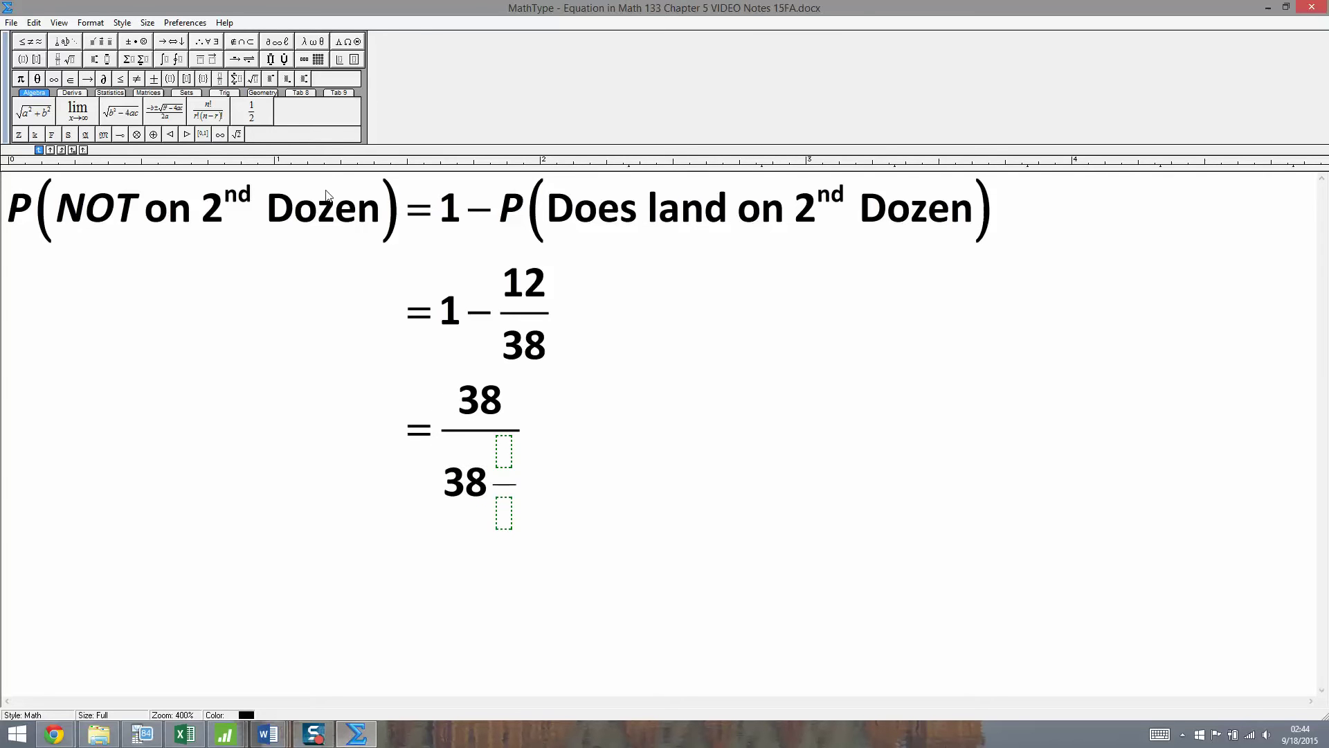
key("Tab")
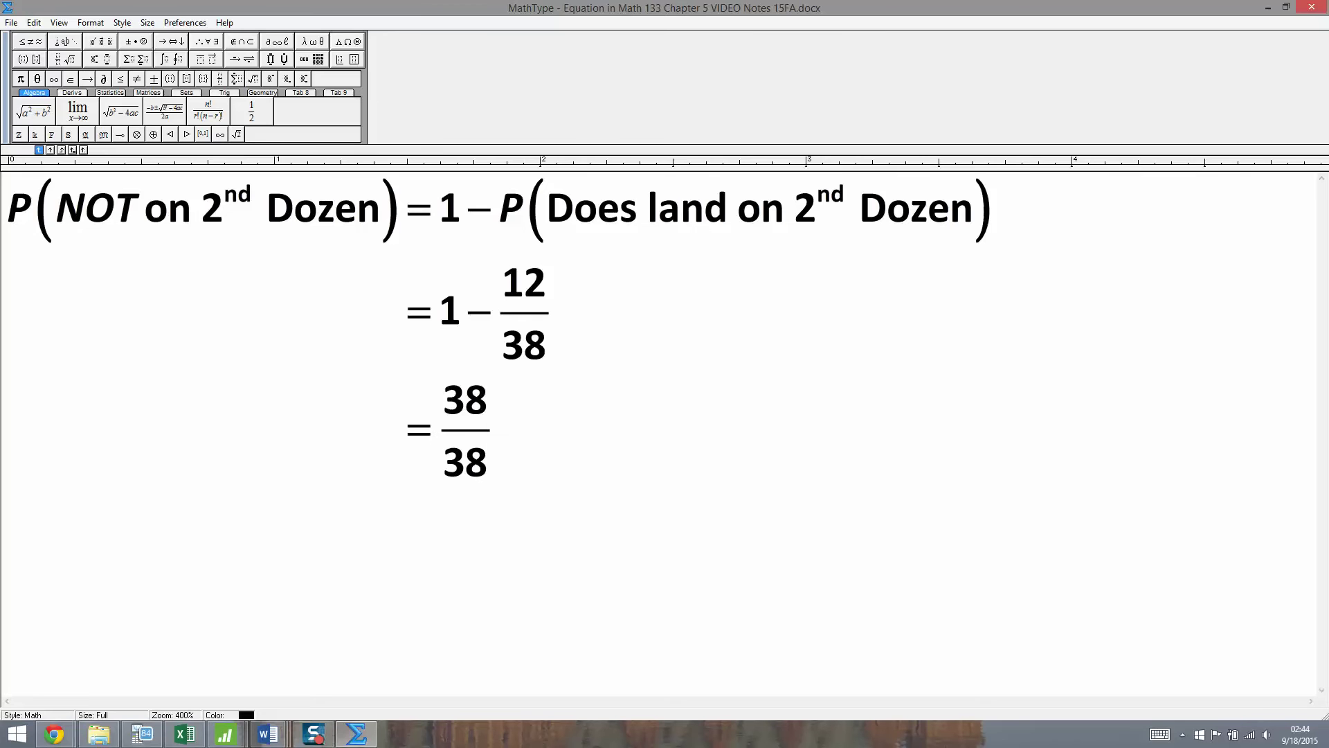
key("ctrl+f")
type("12")
key("Tab")
type("38")
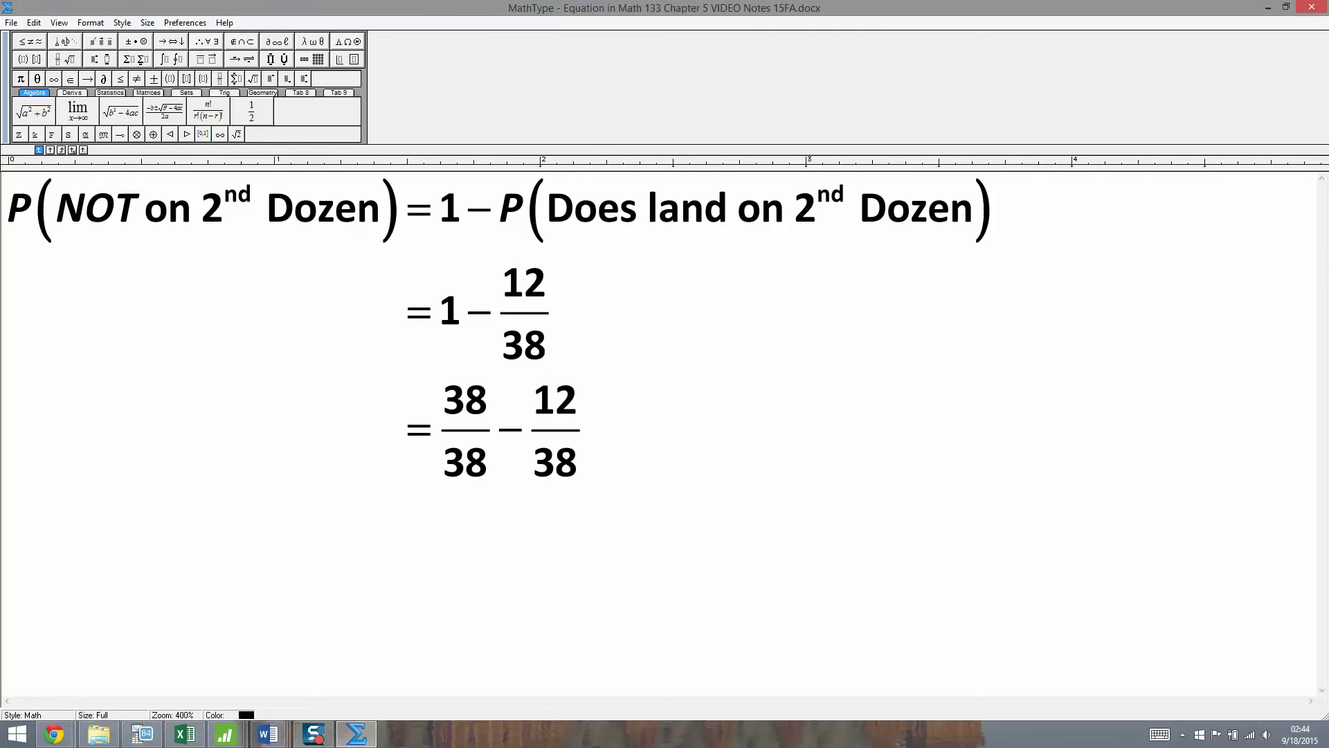
Add the final line = 26/38 as a fraction.
key("Return")
type("=26")
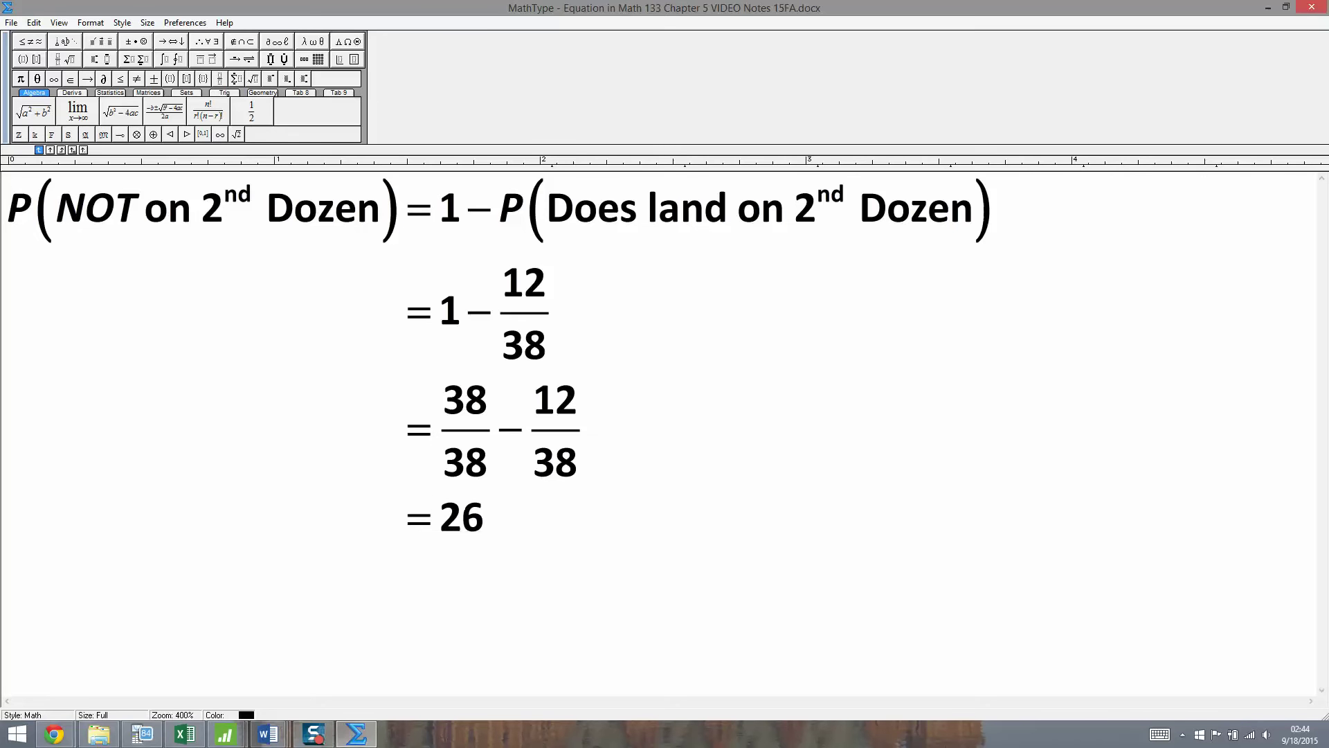
key("BackSpace")
key("BackSpace")
key("ctrl+f")
type("26")
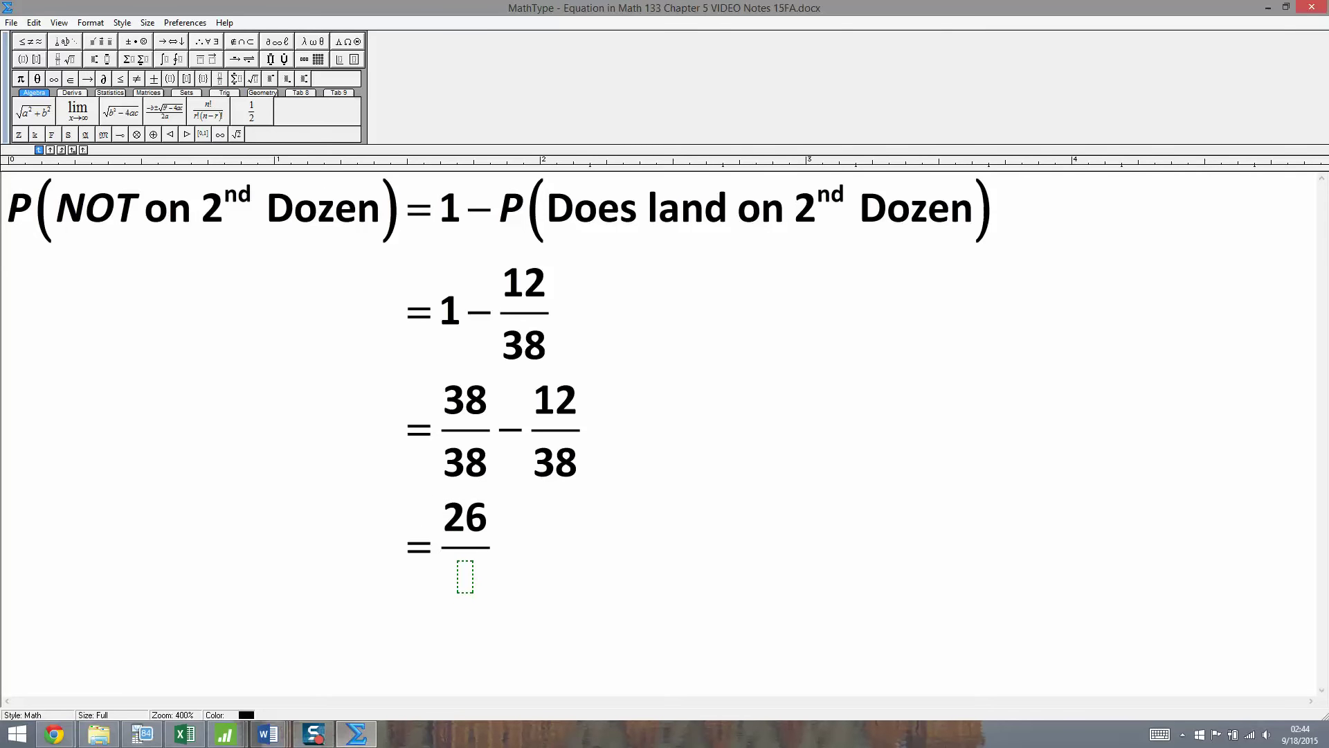
key("Tab")
type("38")
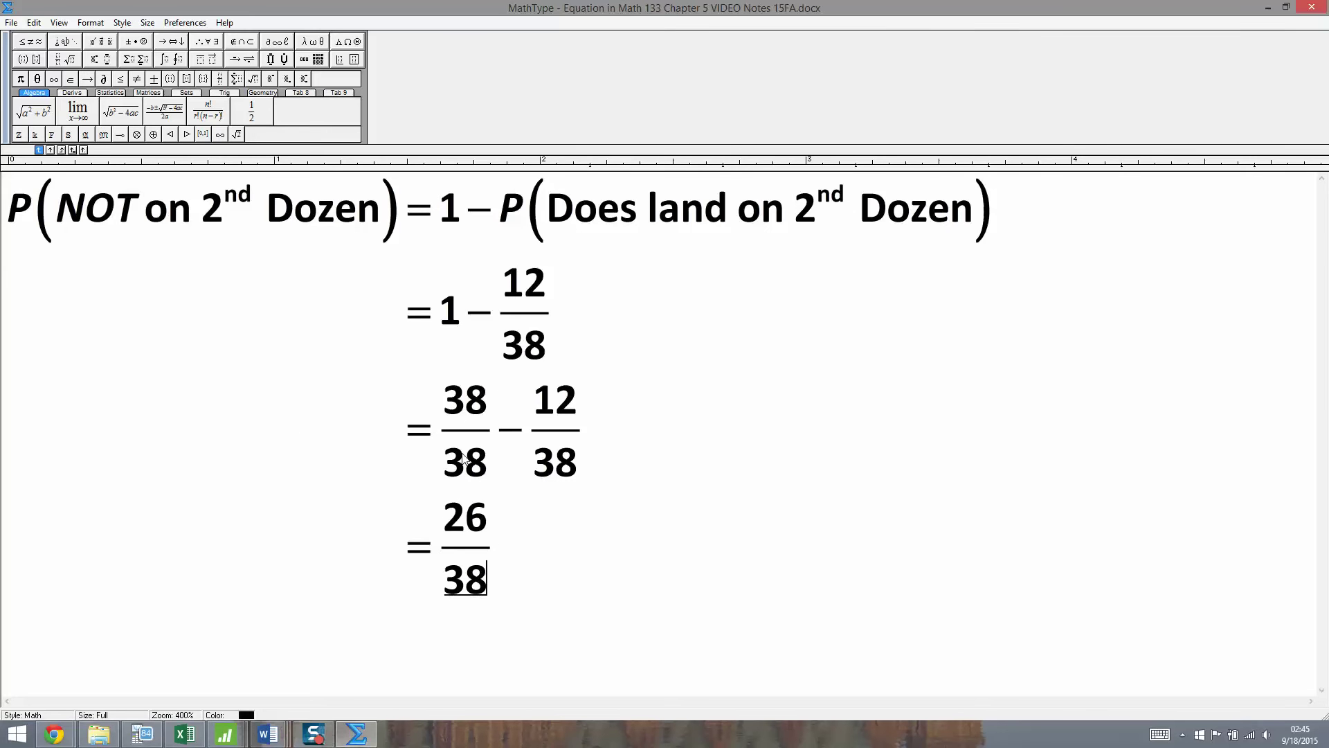
On the TI-84 emulator compute 38 − 12 = 26, then Ans/38 ≈ 0.6842.
left_click(142, 734)
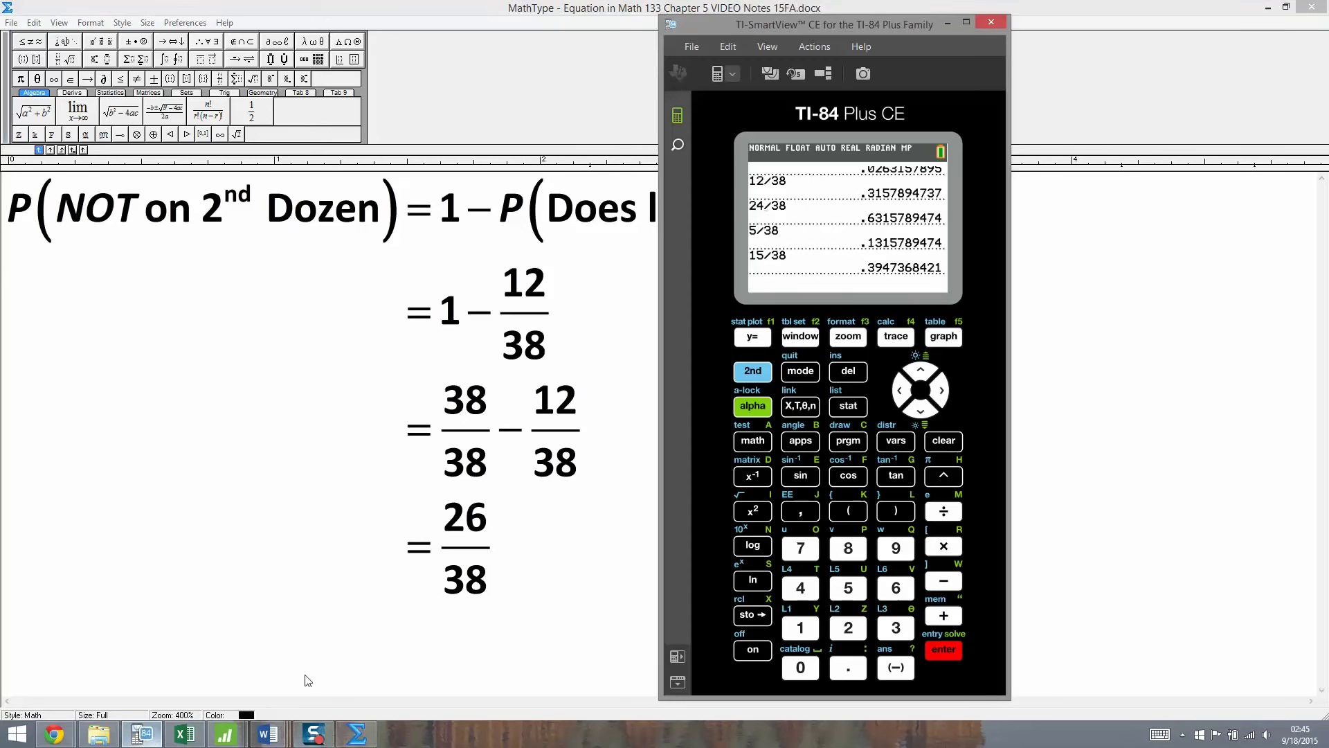
left_click(894, 623)
left_click(864, 551)
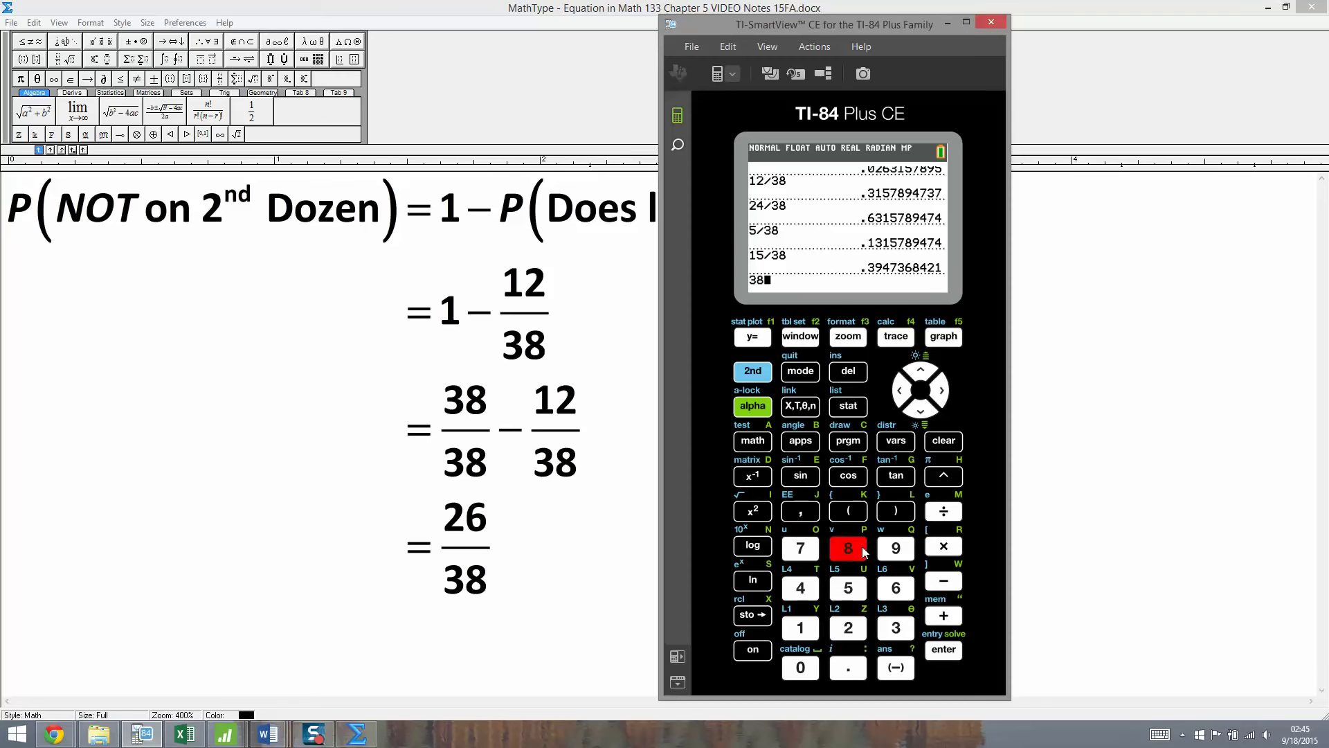
key("minus")
type("1")
key("Return")
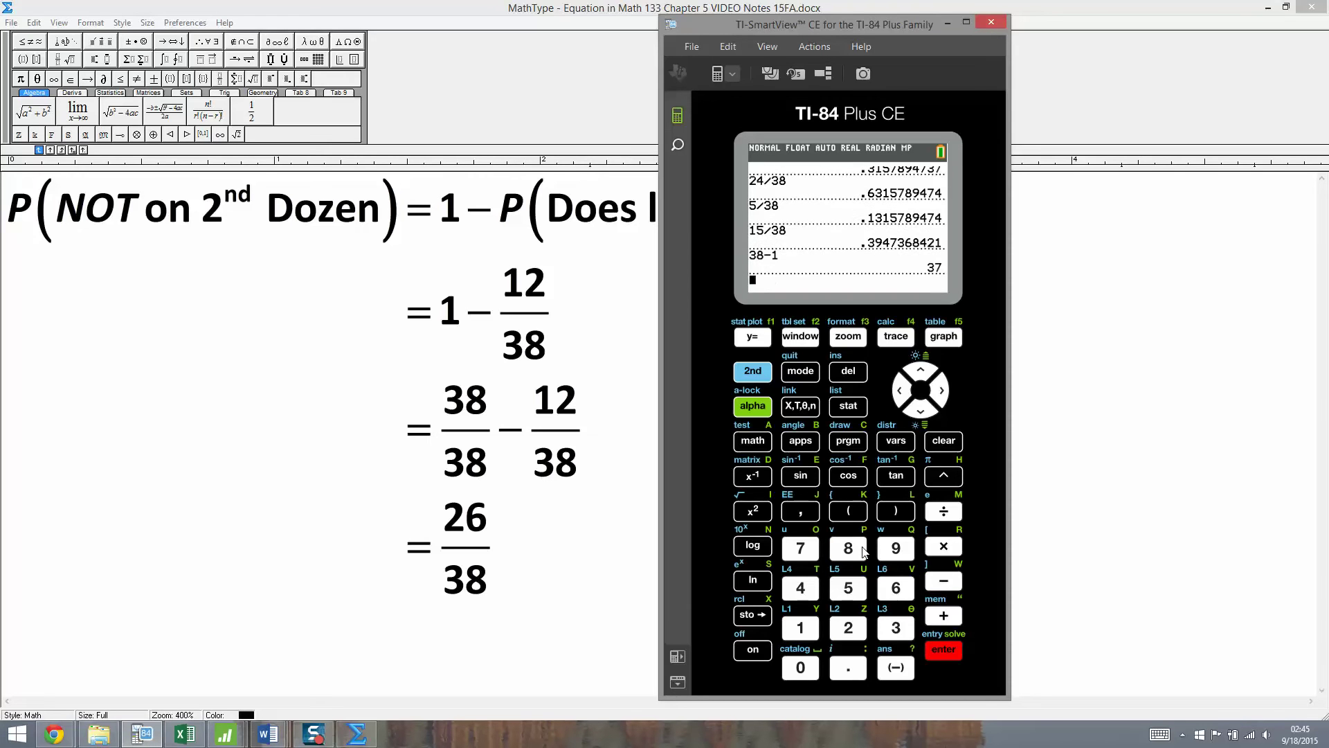
type("38-1")
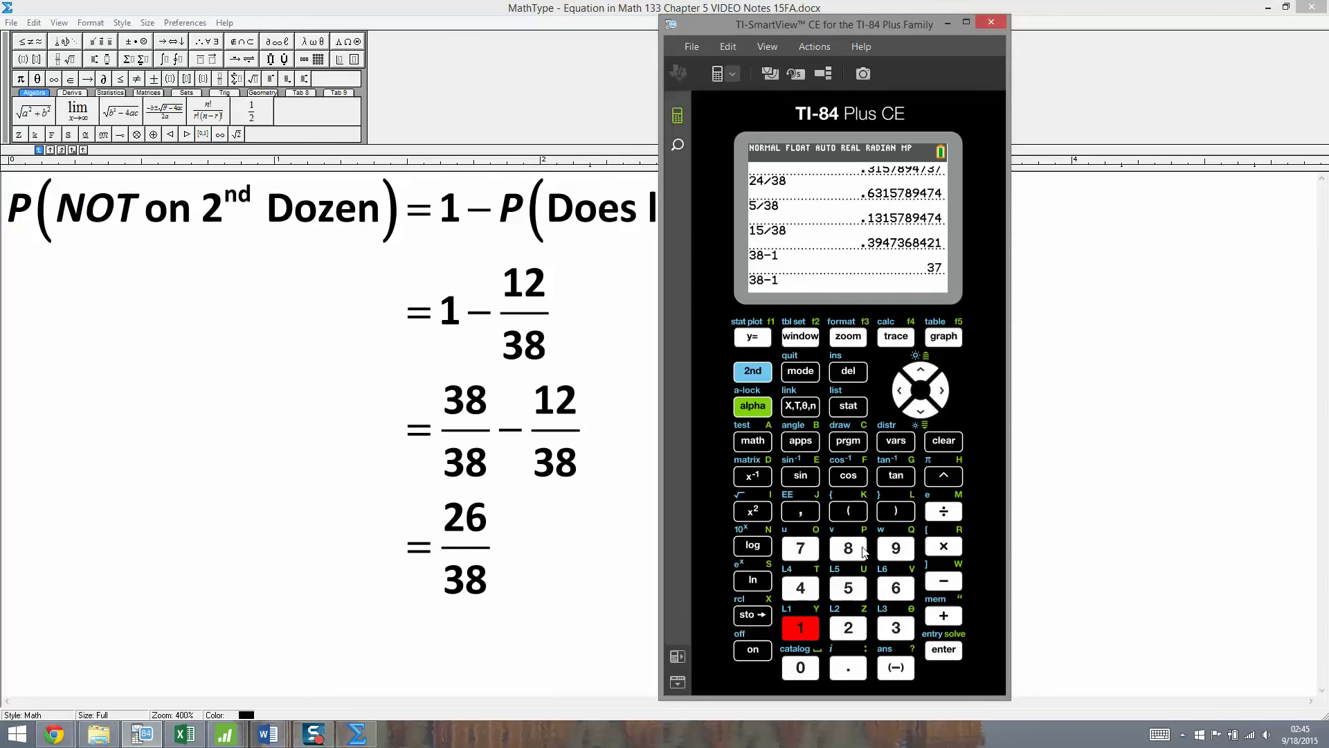
type("2")
key("Return")
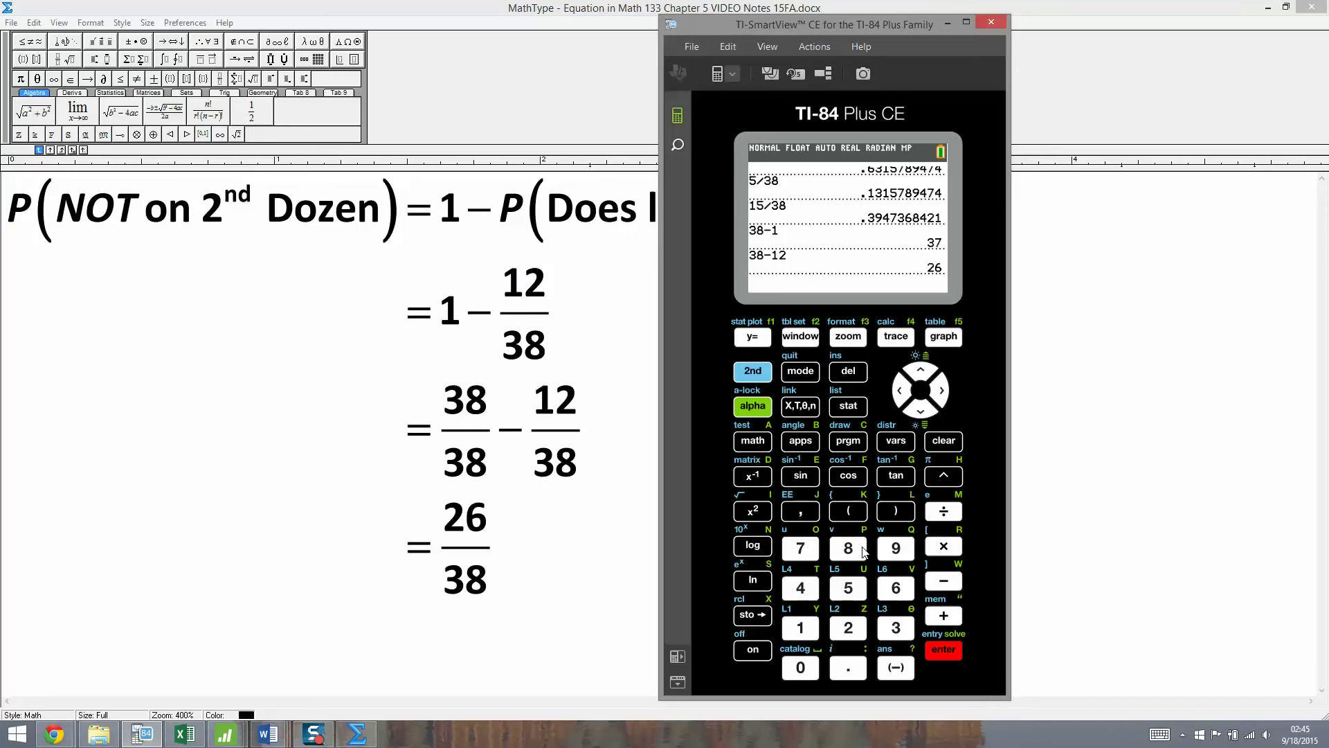
type("/38")
key("Return")
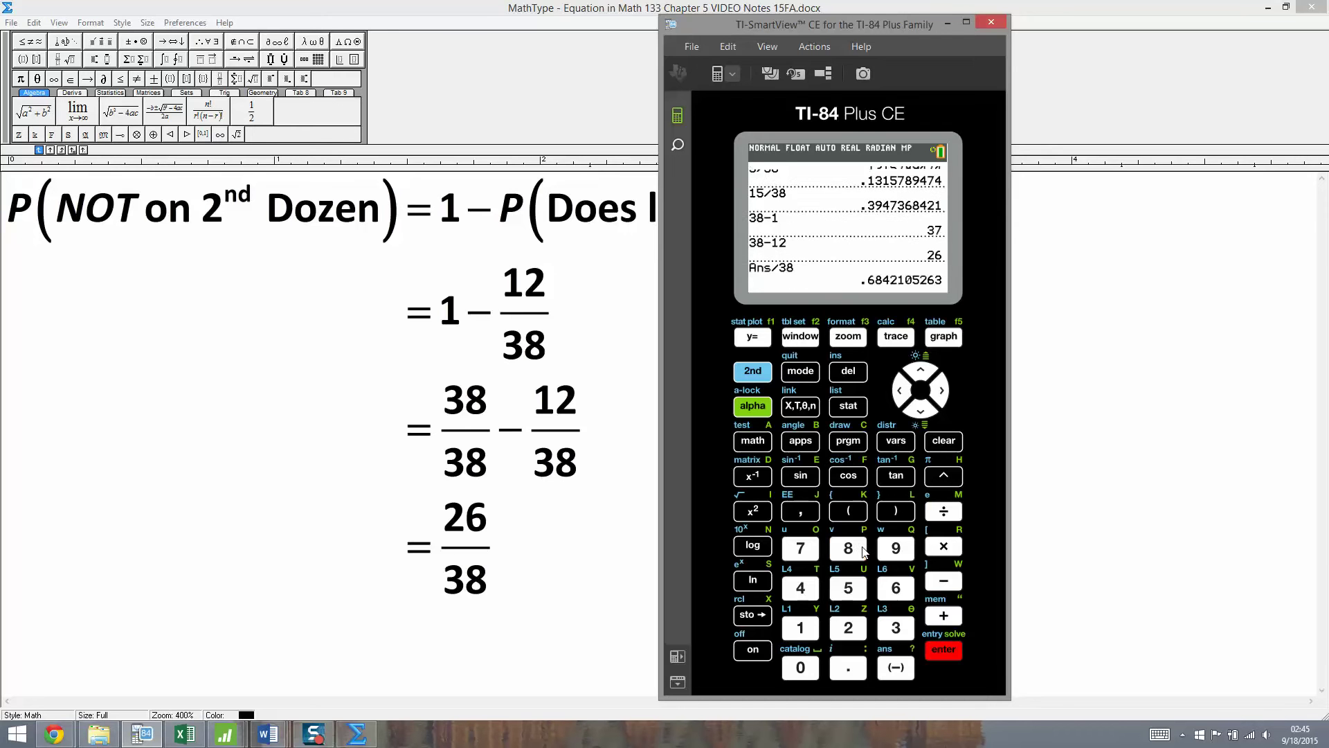
left_click(628, 479)
left_click(499, 557)
Append ≈ 0.6842 after the 26/38 fraction.
mouse_move(33, 55)
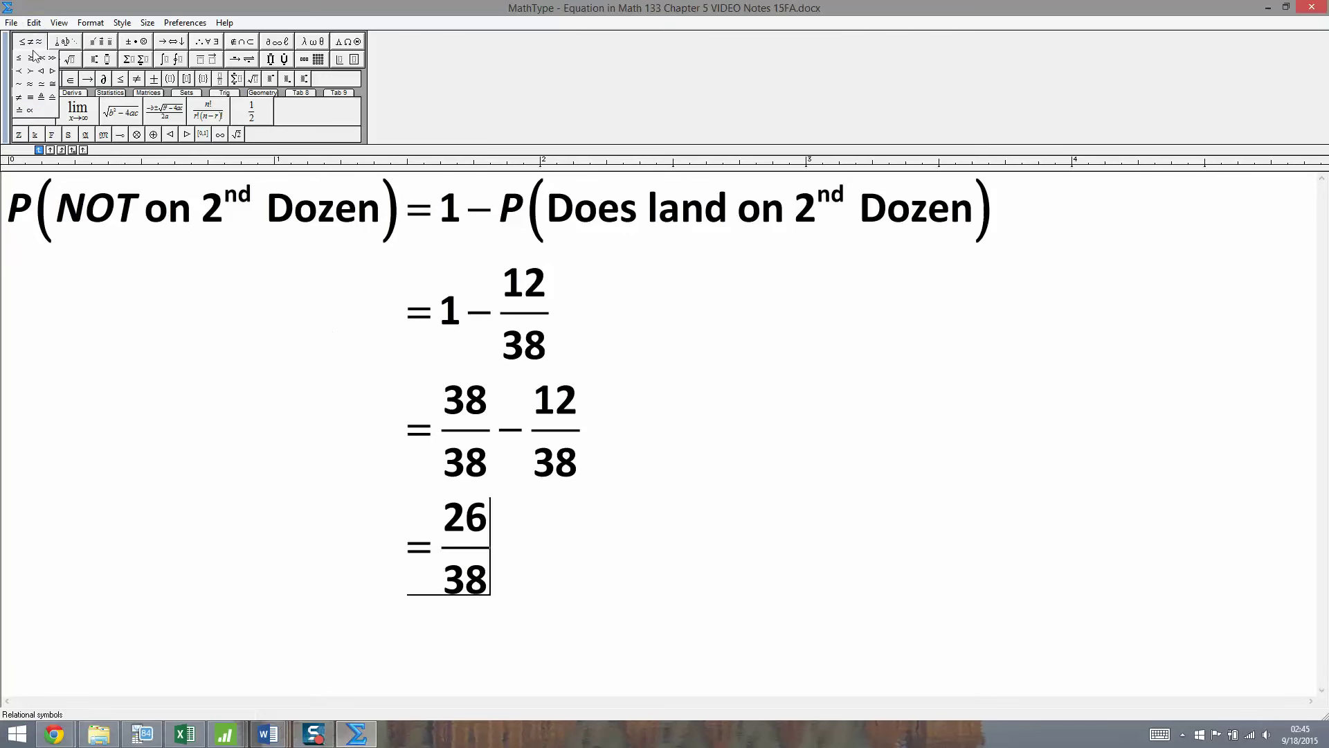
left_click(30, 84)
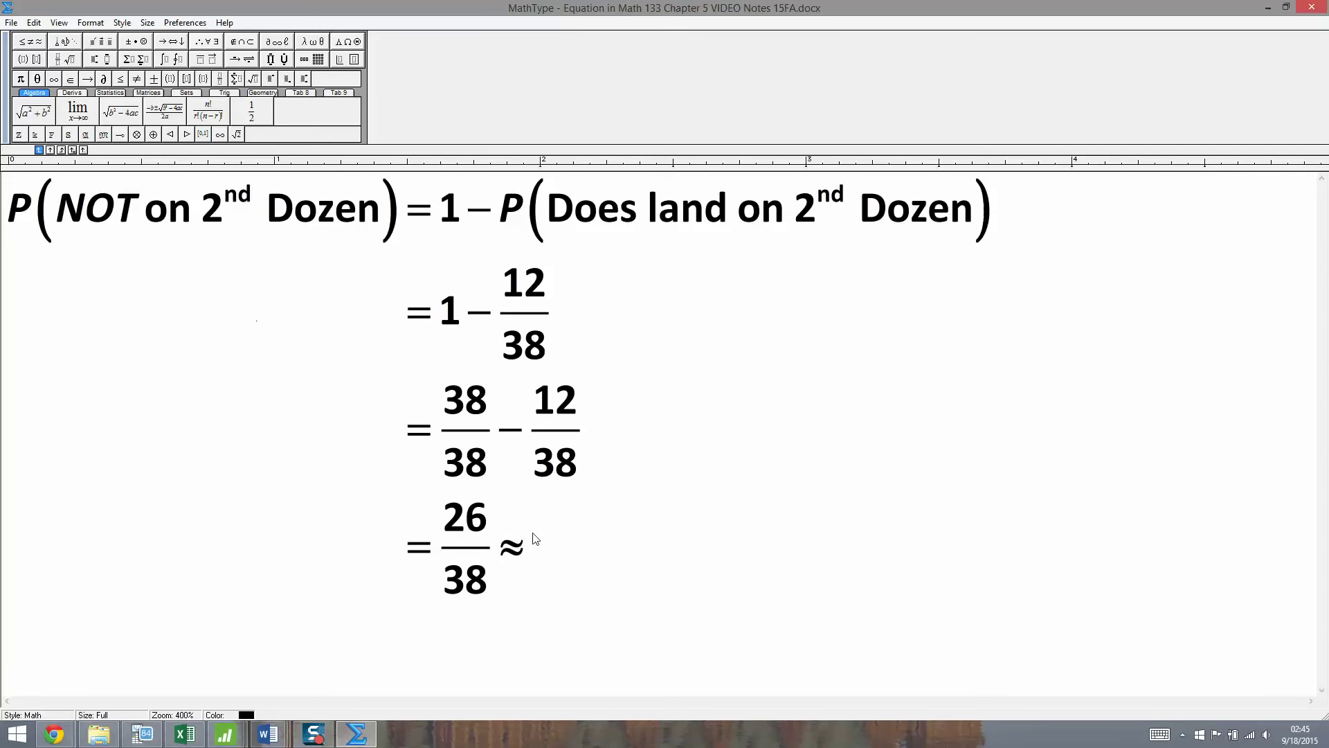
type("0.6842")
Box the 26/38 ≈ 0.6842 result and close MathType to update the Word notes.
key("Home")
key("shift+Right")
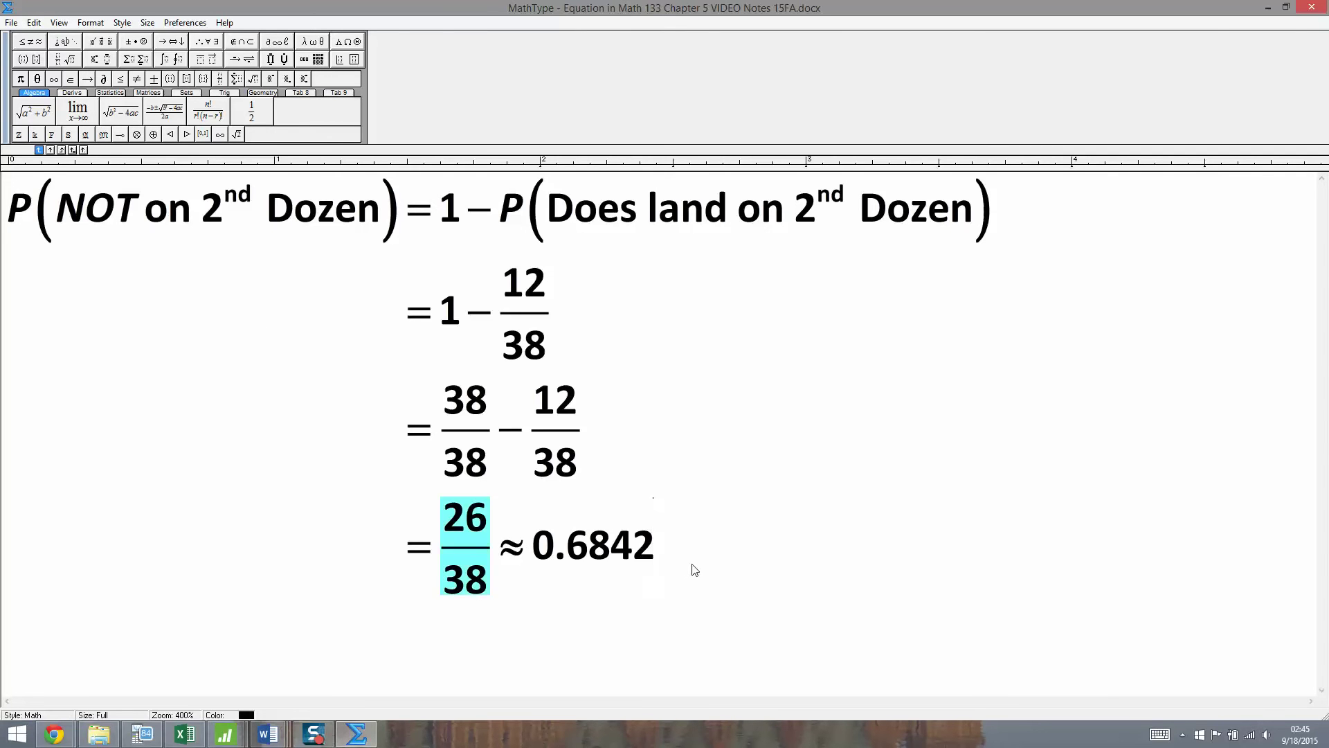
key("shift+End")
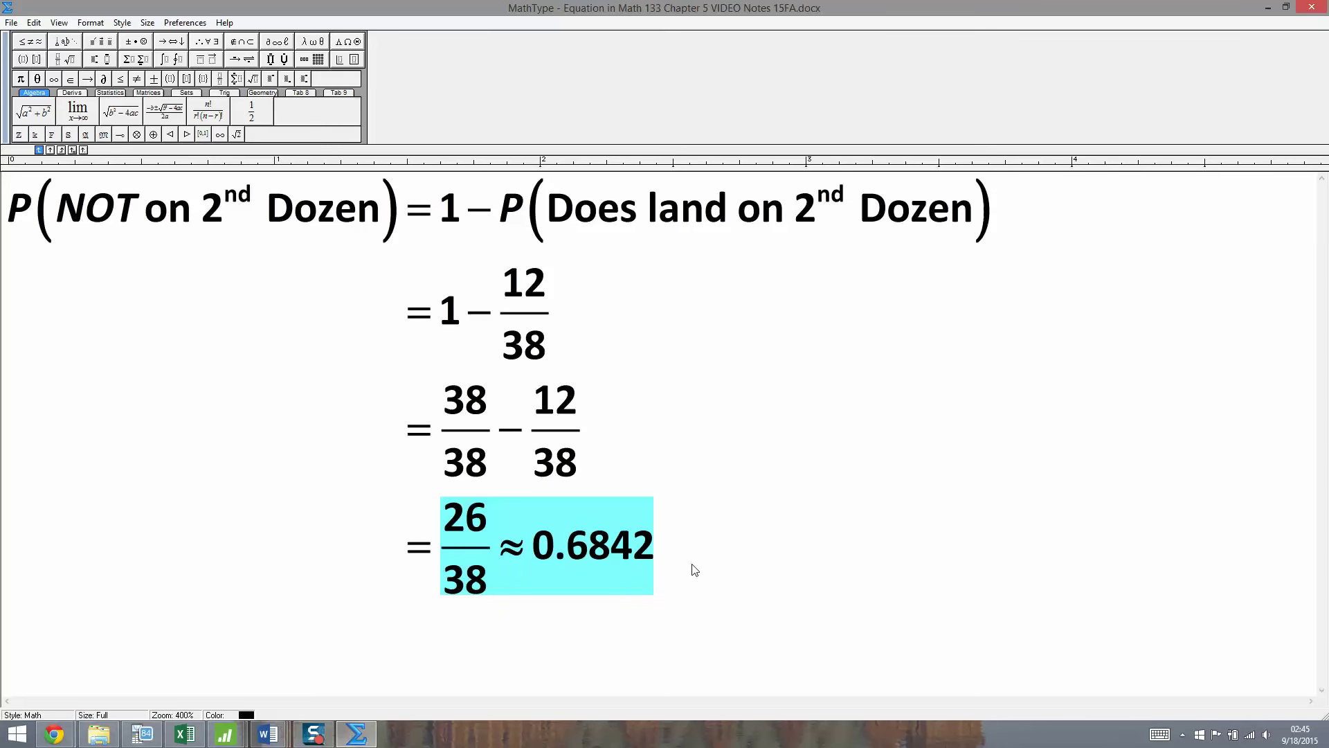
key("ctrl+shift+b")
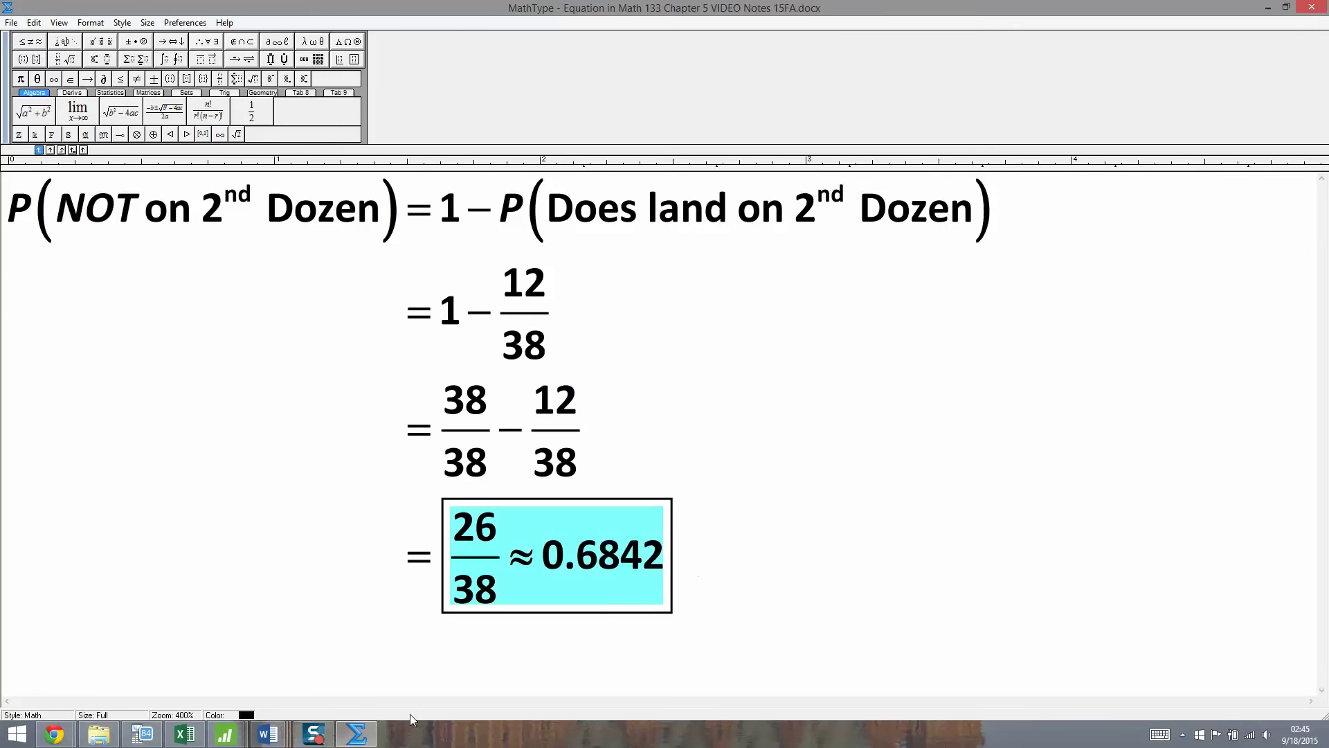
left_click(158, 734)
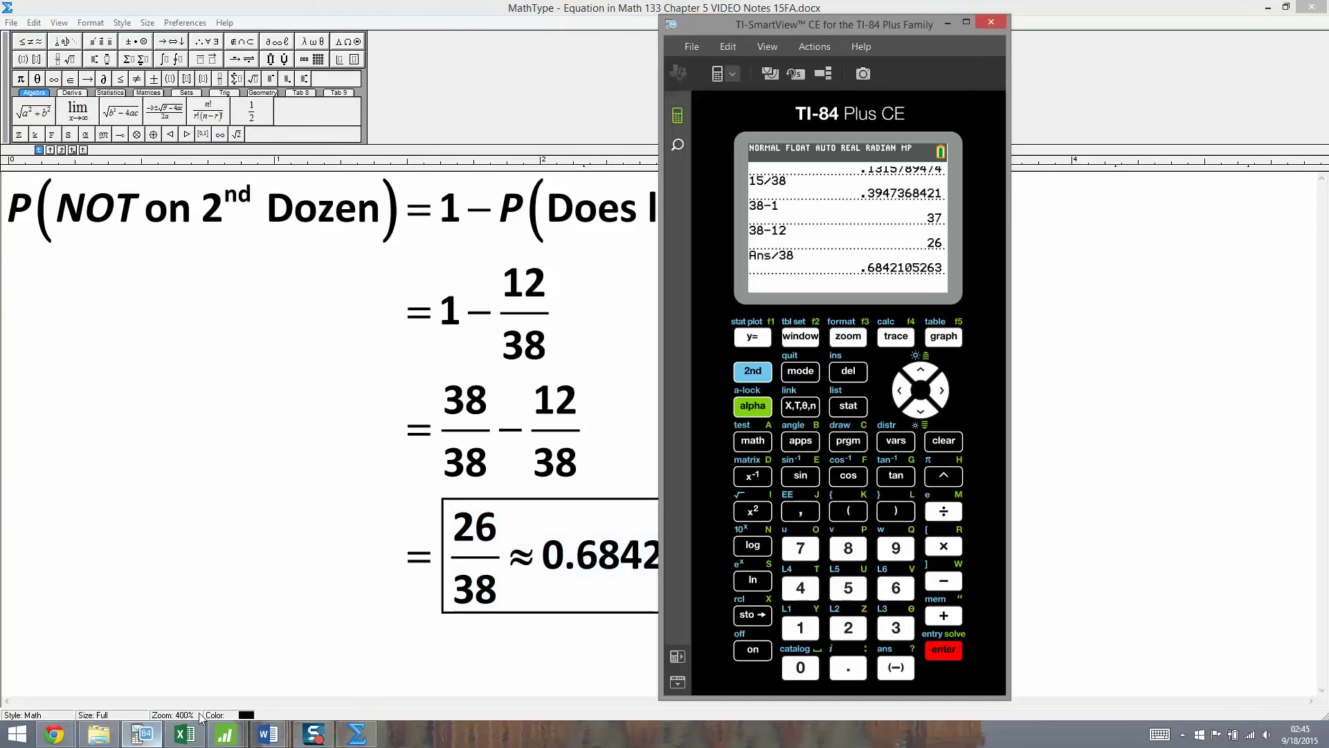
left_click(144, 734)
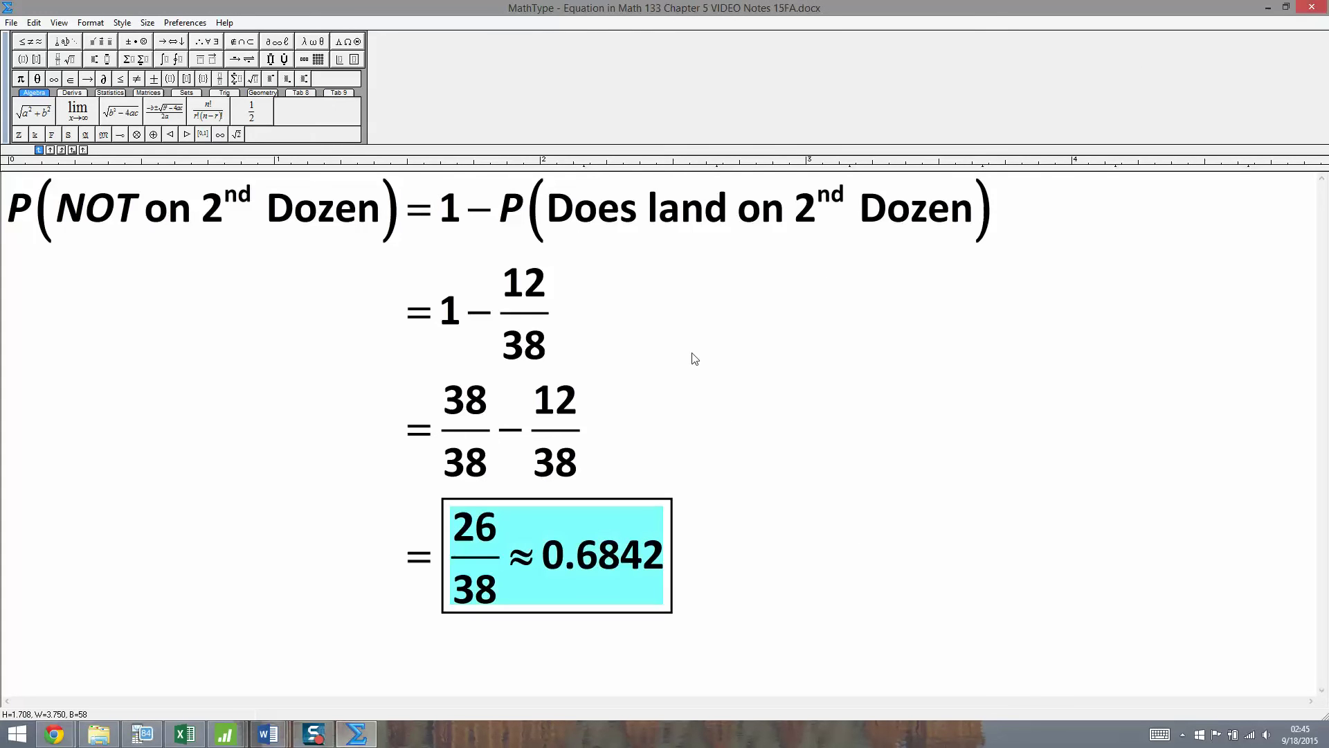
key("ctrl+F4")
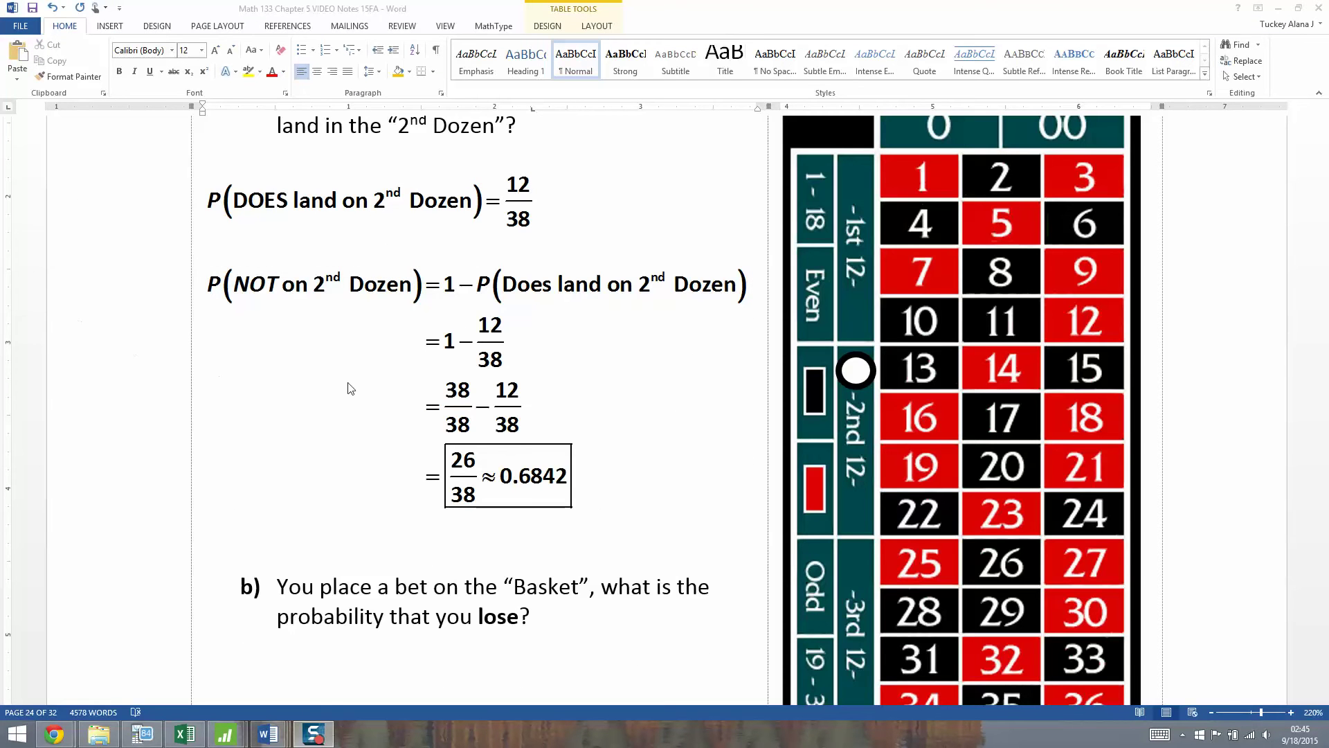
Select the updated equation, then switch to the Math 133 Appendix B notes window.
left_click(629, 381)
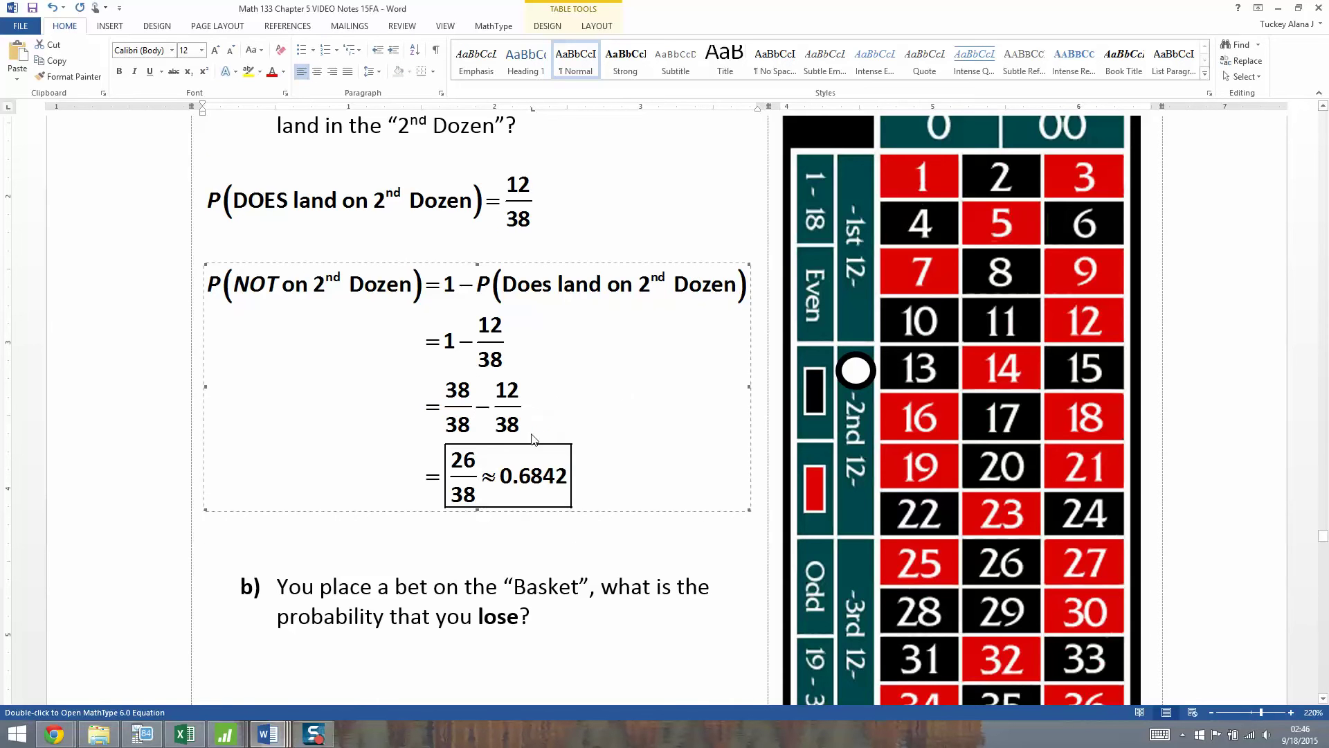
scroll(560, 459, "down", 2)
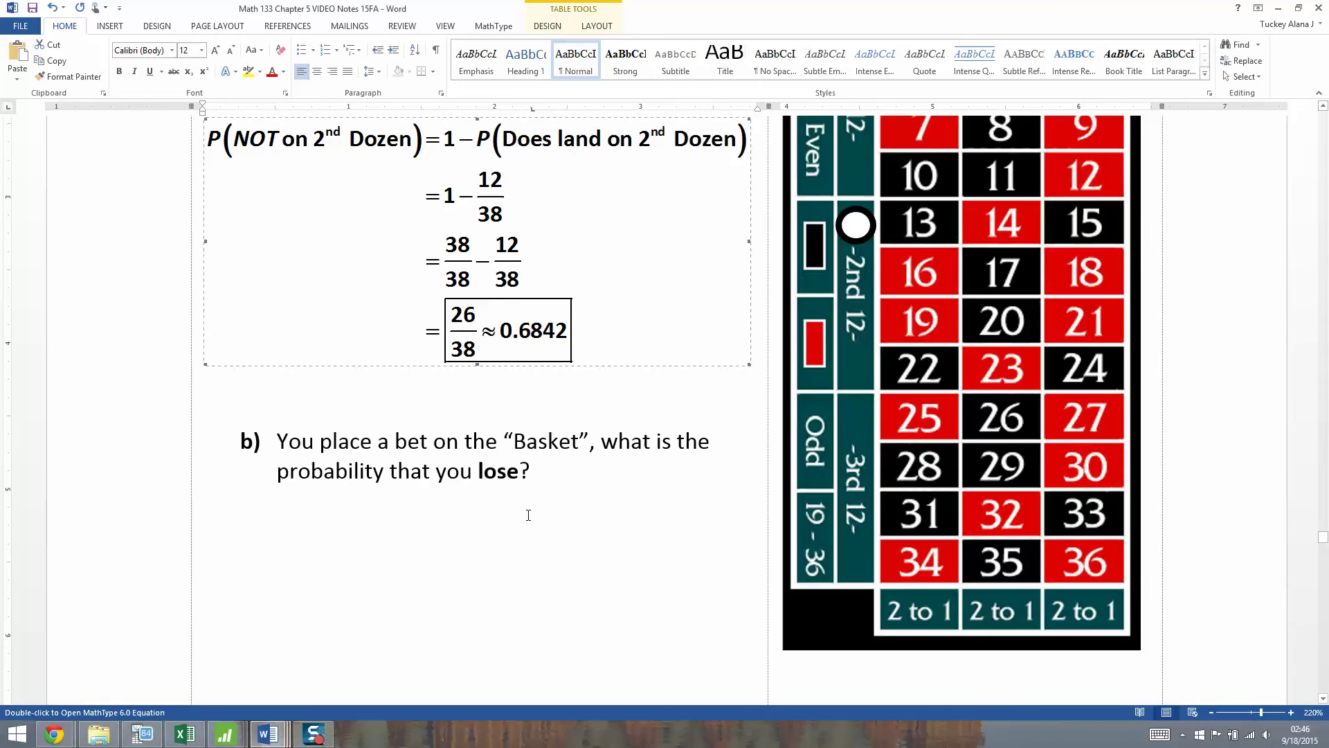
scroll(540, 510, "down", 2)
scroll(541, 506, "up", 3)
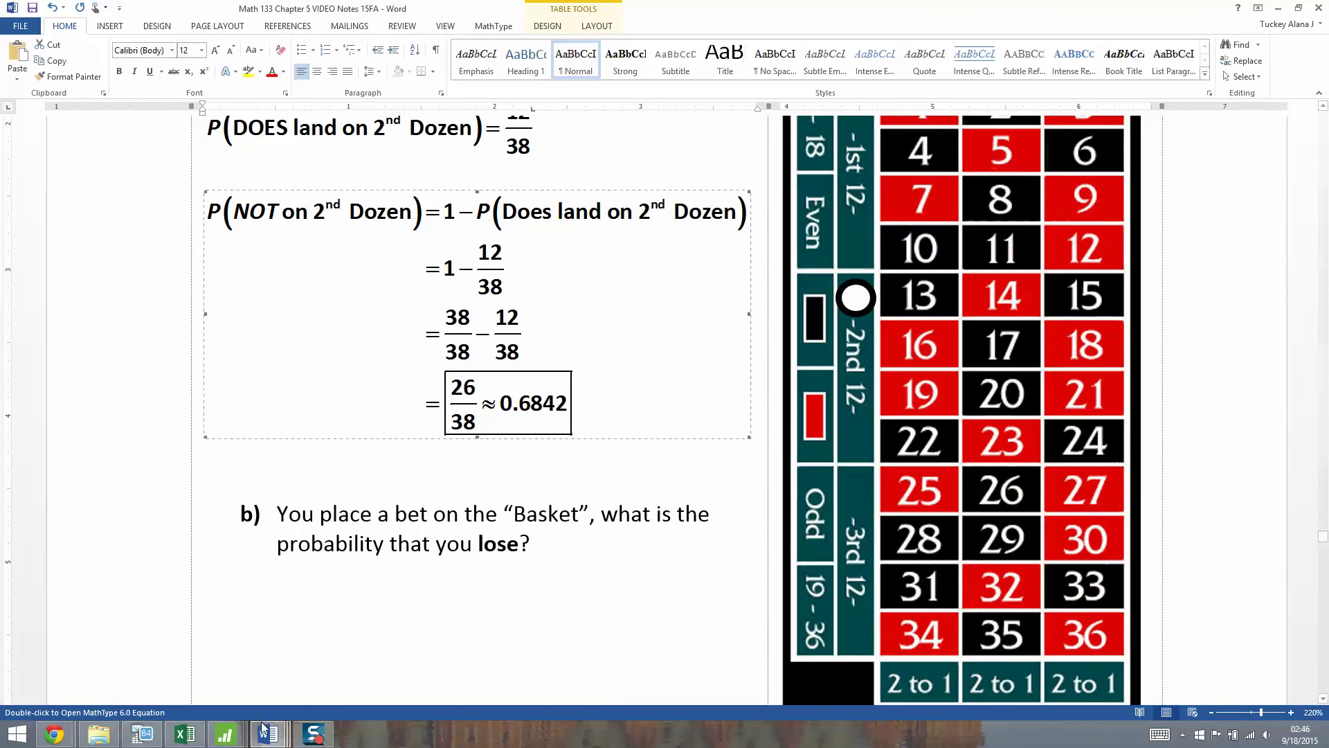
mouse_move(261, 740)
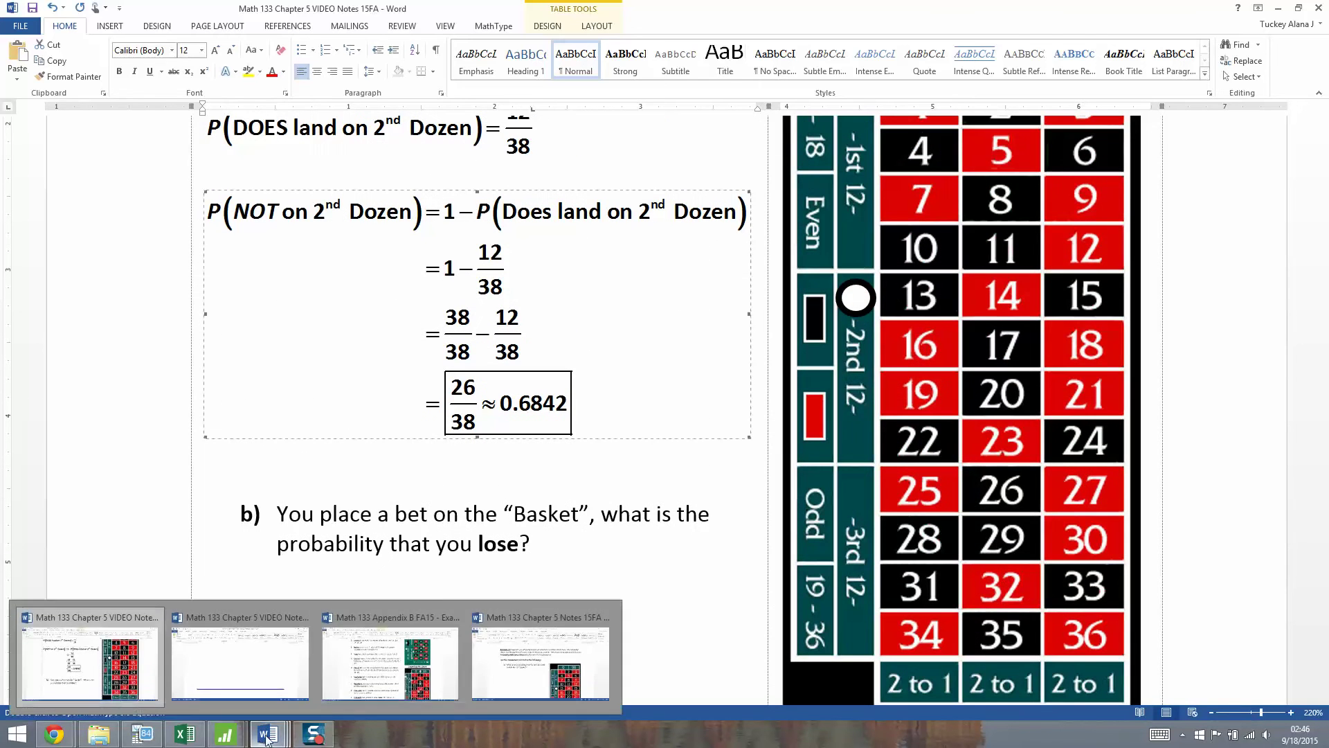
left_click(440, 675)
Highlight the Basket bet definition (1, 2, 3, 0, 00), then minimize Appendix B to return.
scroll(411, 284, "up", 2)
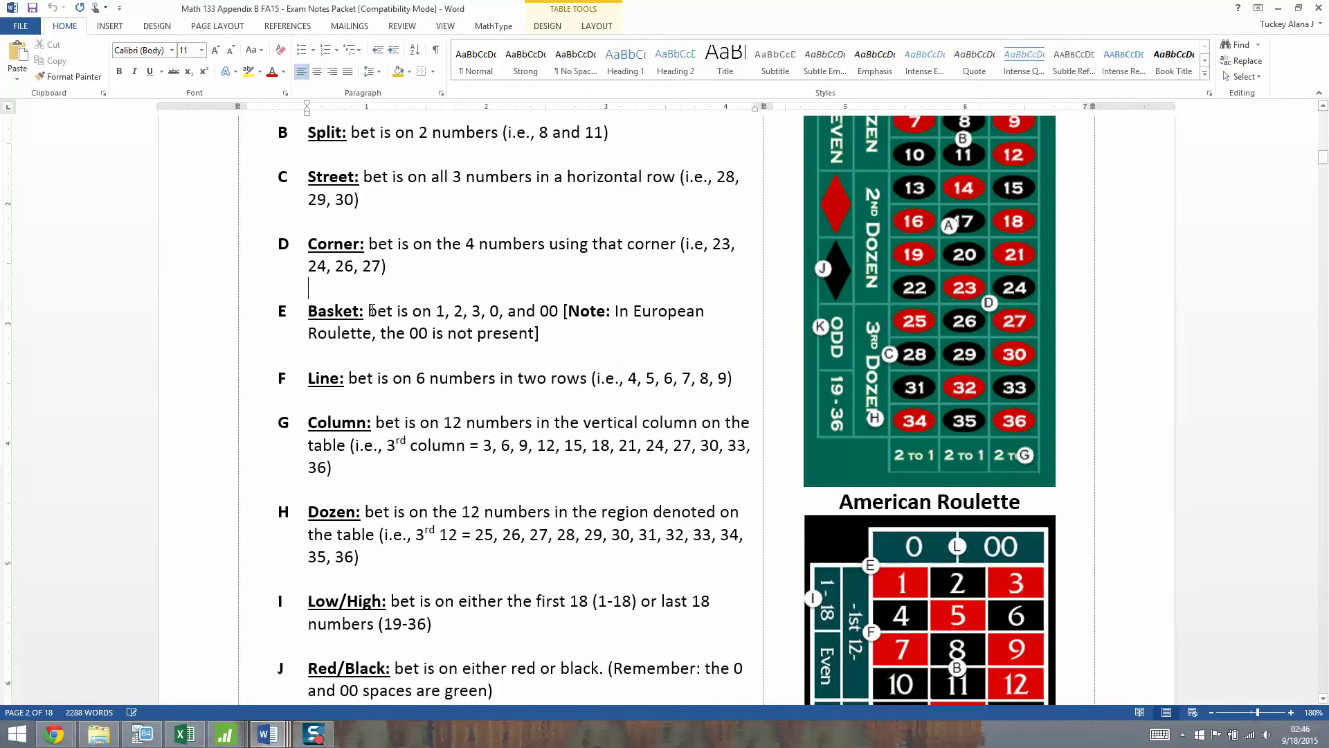
left_click_drag(367, 311, 557, 309)
scroll(900, 520, "down", 1)
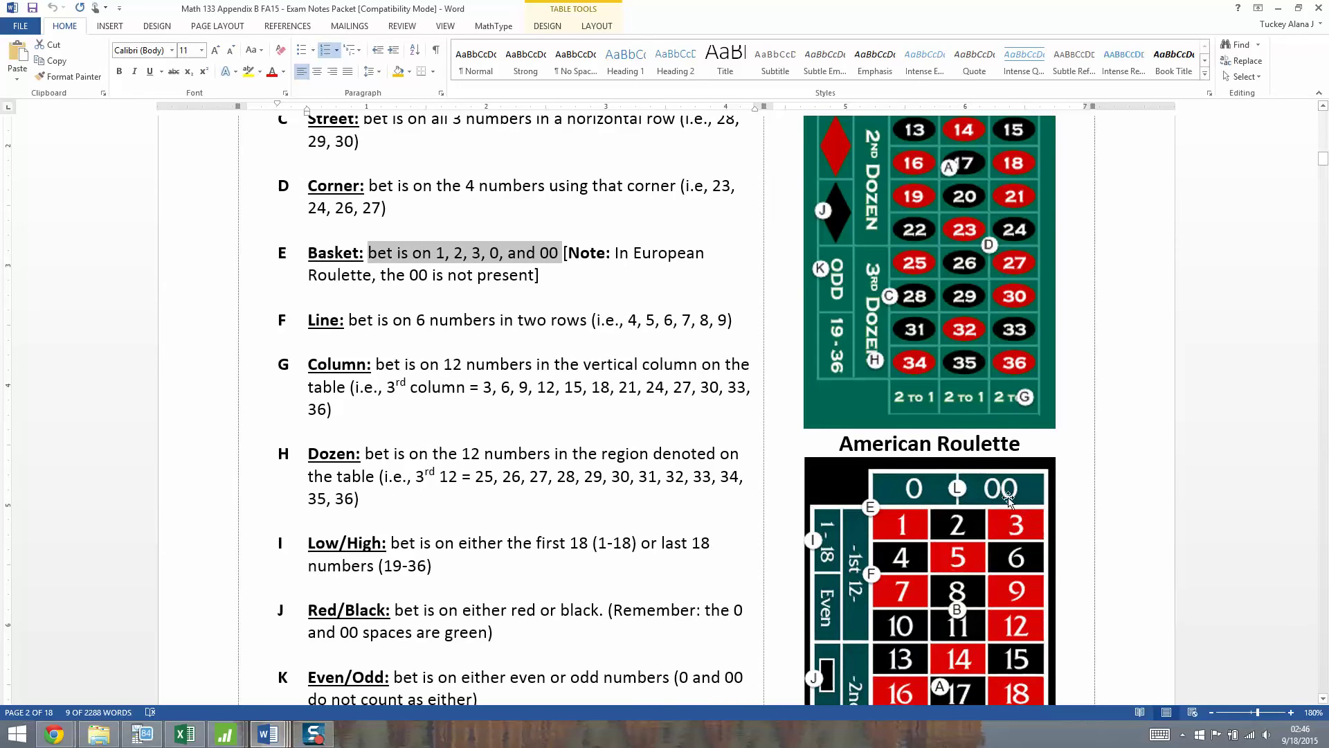
scroll(859, 493, "up", 5)
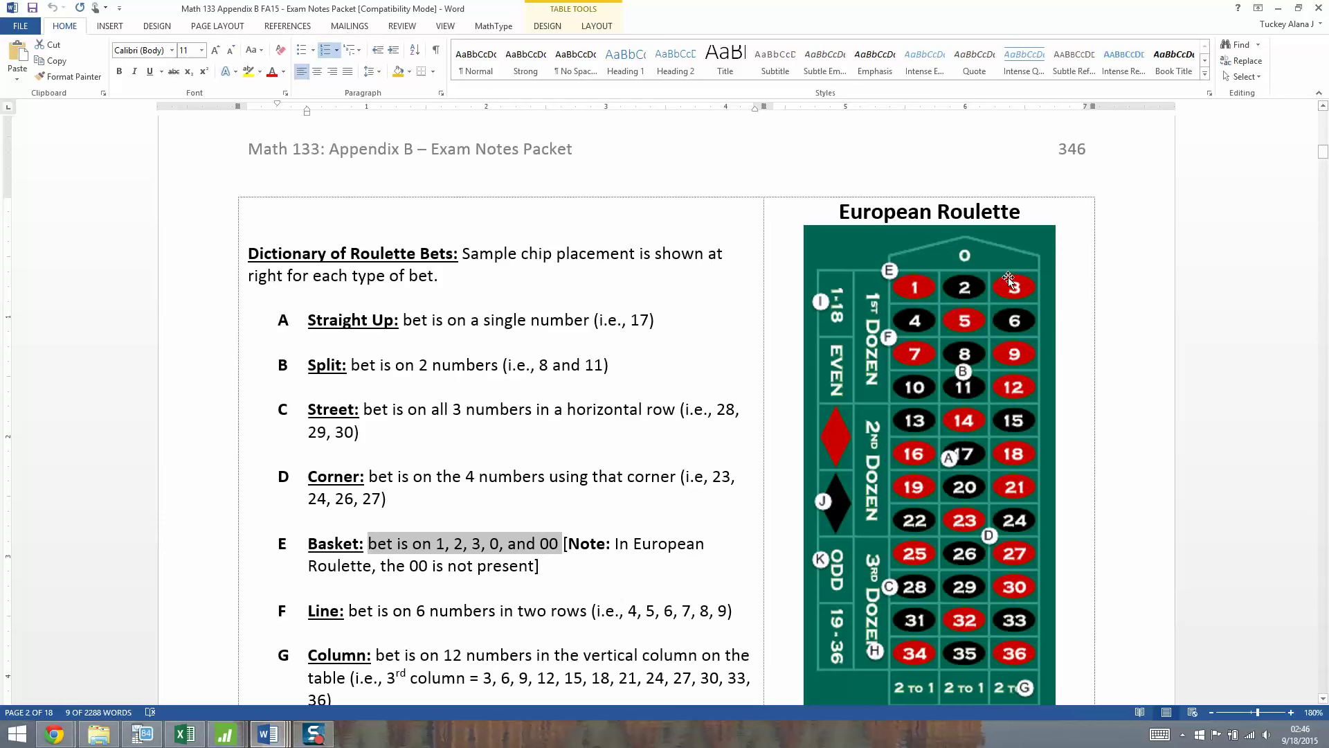
left_click(1282, 10)
left_click(417, 580)
Select the P(DOES land on 2nd Dozen) = 12/38 equation to copy it.
scroll(457, 484, "down", 3)
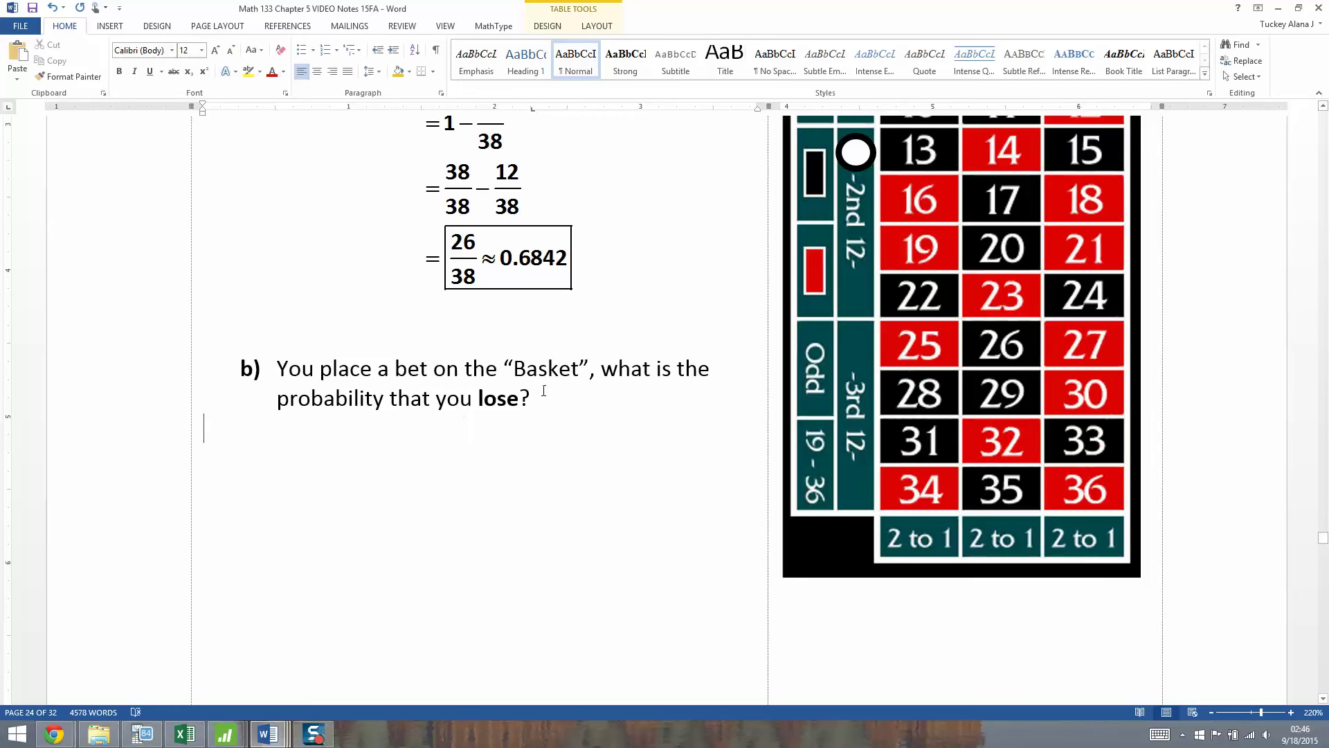
scroll(464, 436, "up", 2)
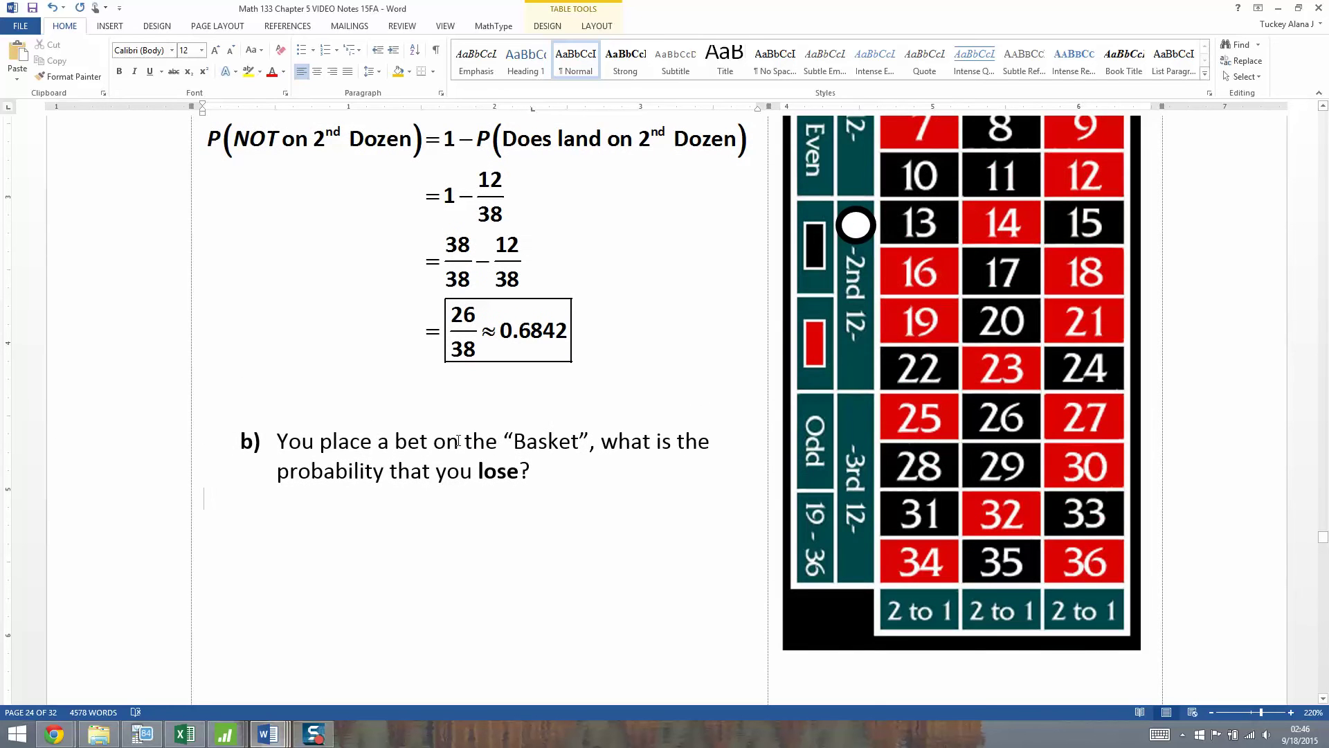
scroll(458, 441, "up", 2)
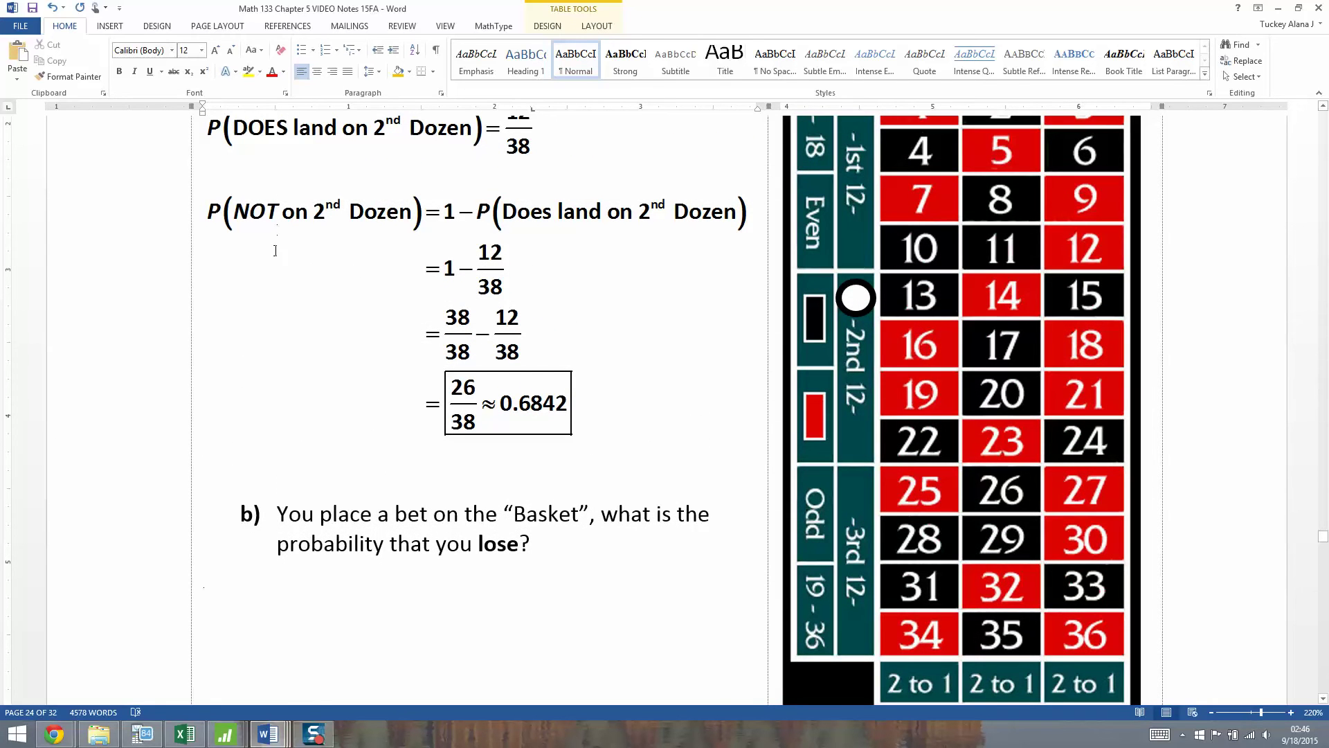
left_click(394, 311)
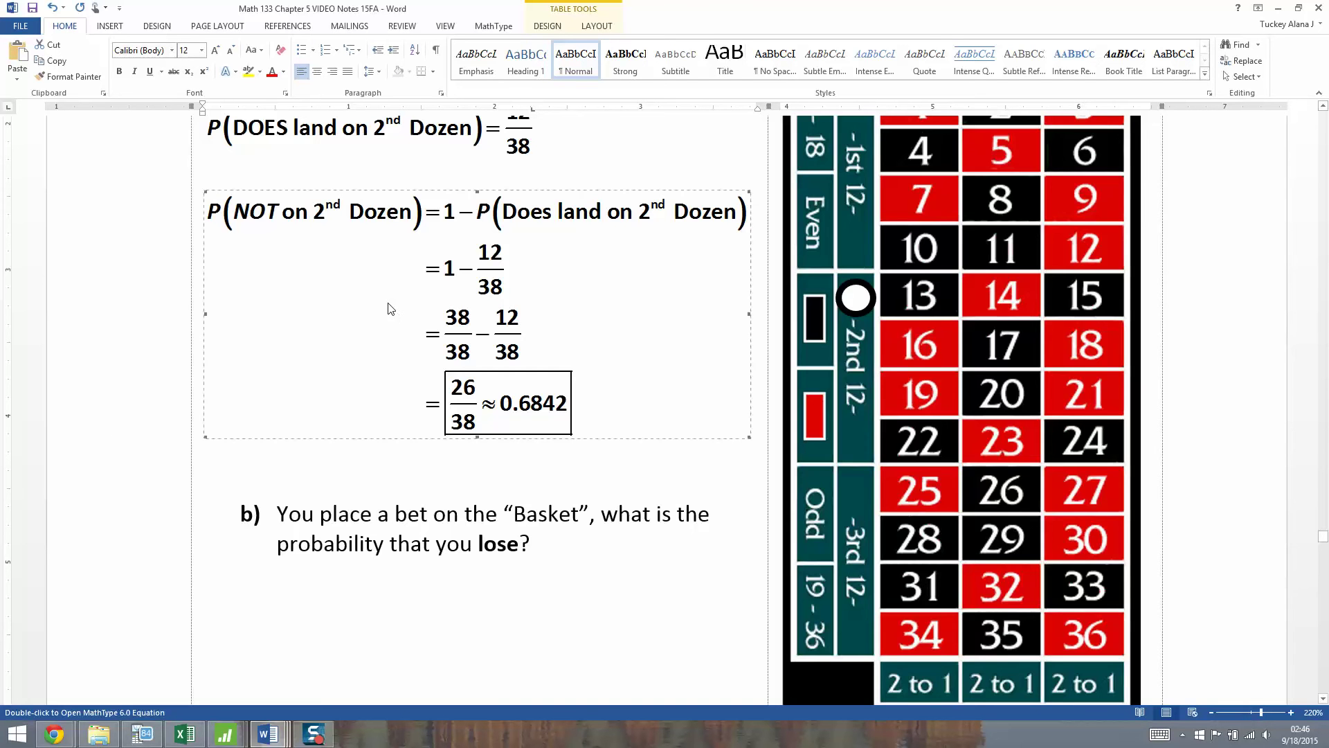
scroll(374, 259, "up", 3)
left_click_drag(722, 169, 688, 169)
scroll(518, 352, "down", 1)
scroll(518, 352, "down", 3)
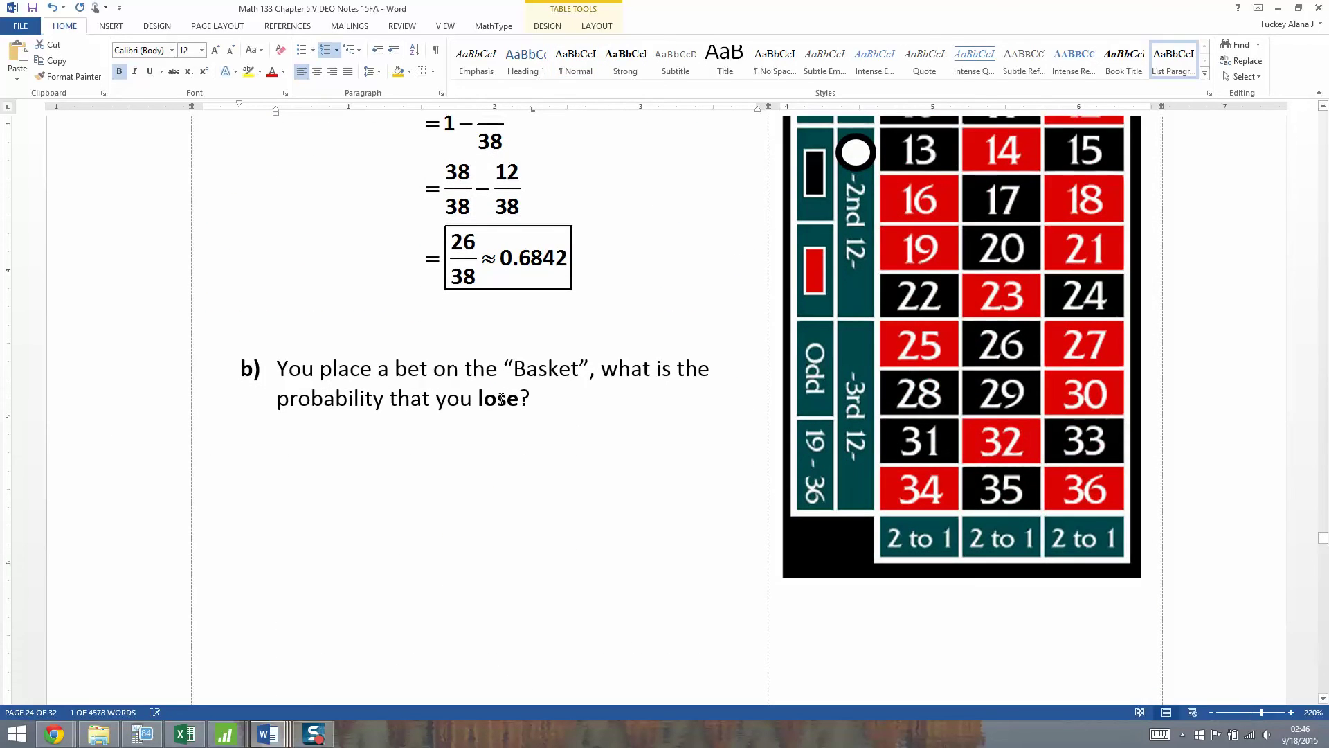
Paste the 12/38 equation on the empty line under part b) and open it in MathType.
double_click(505, 398)
left_click(256, 446)
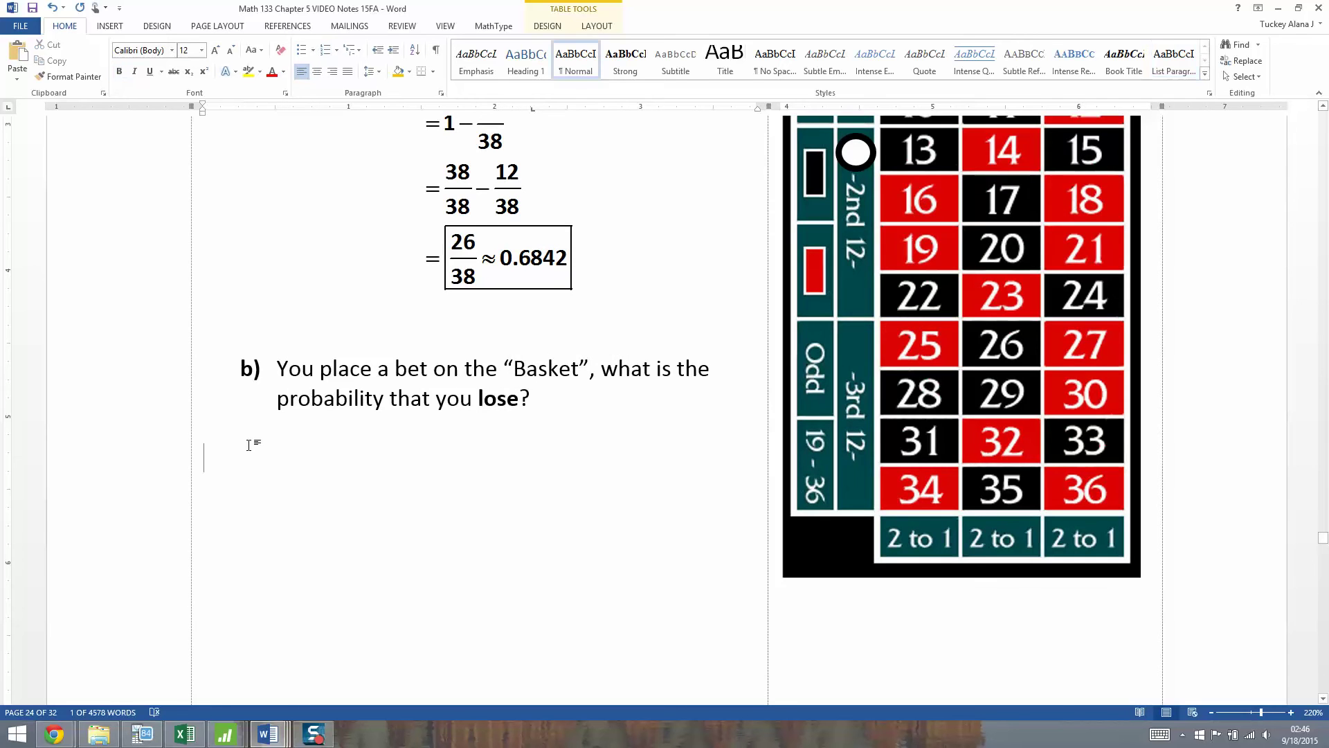
scroll(95, 367, "up", 2)
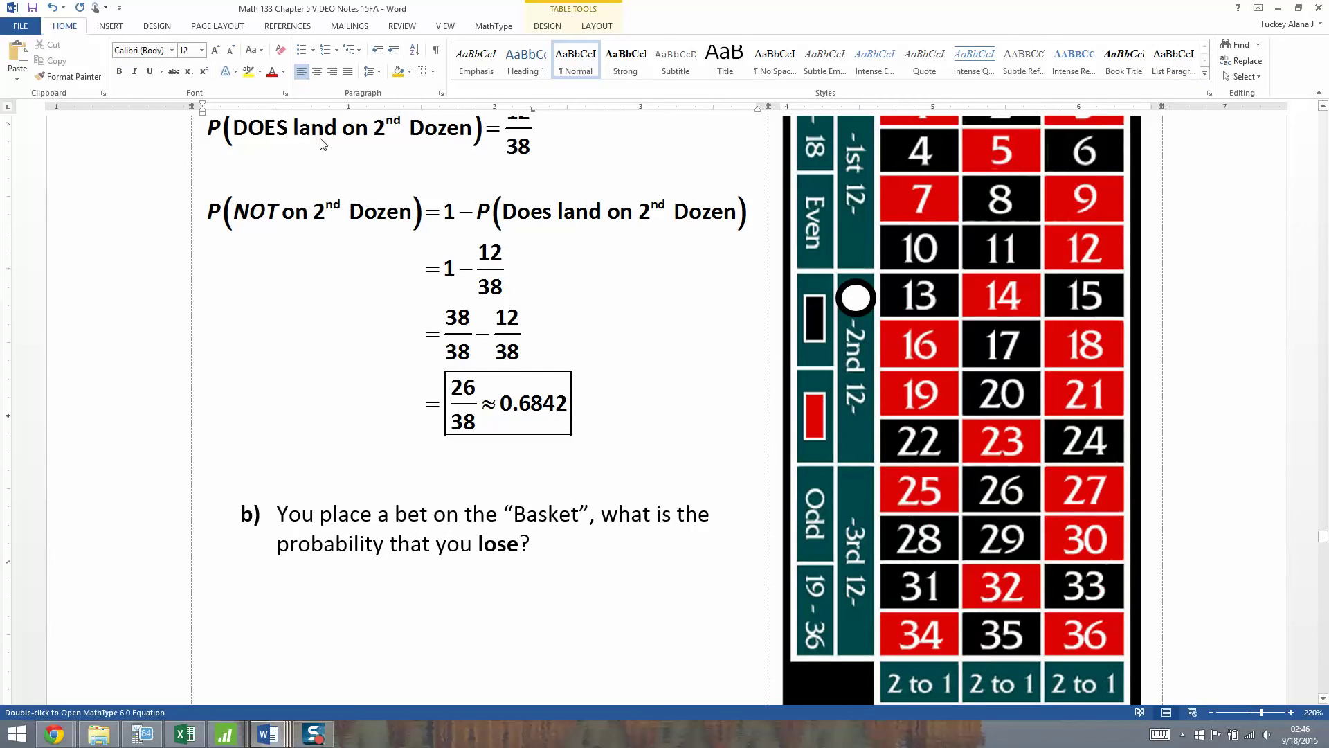
left_click(275, 569)
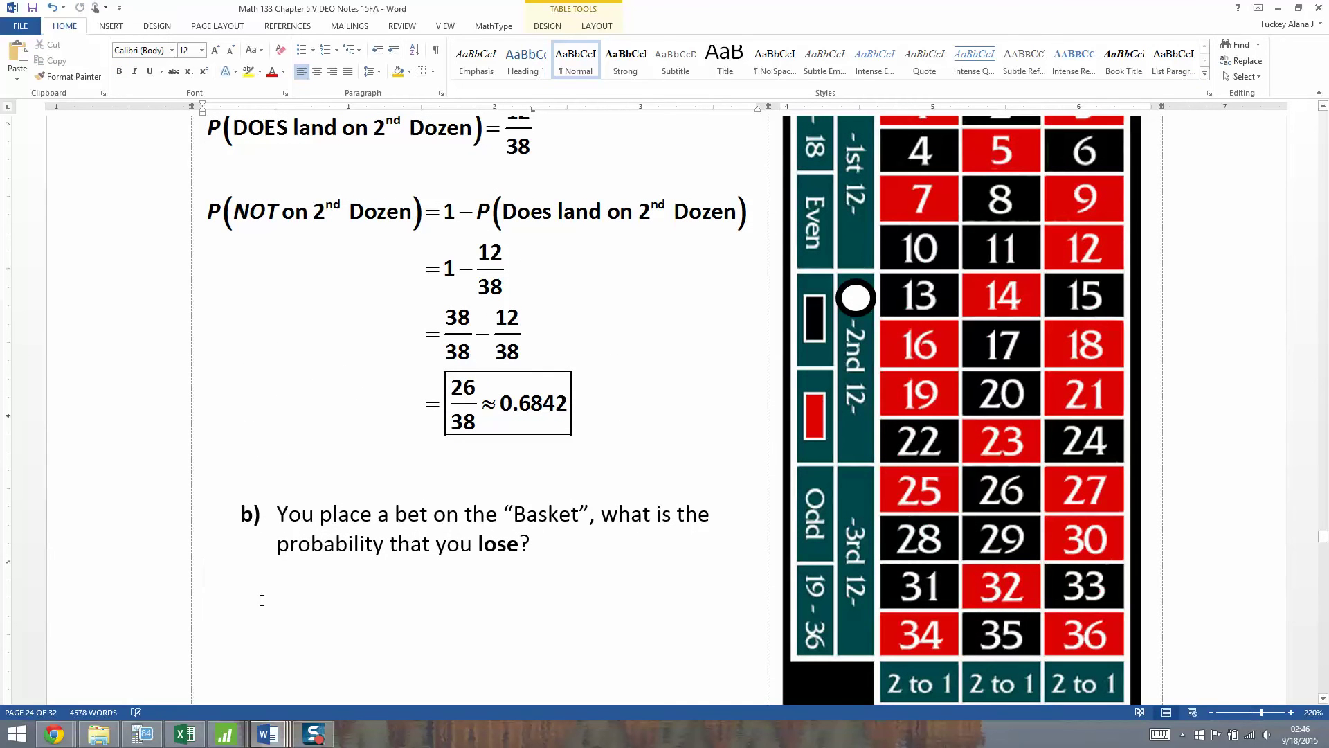
key("ctrl+v")
double_click(265, 593)
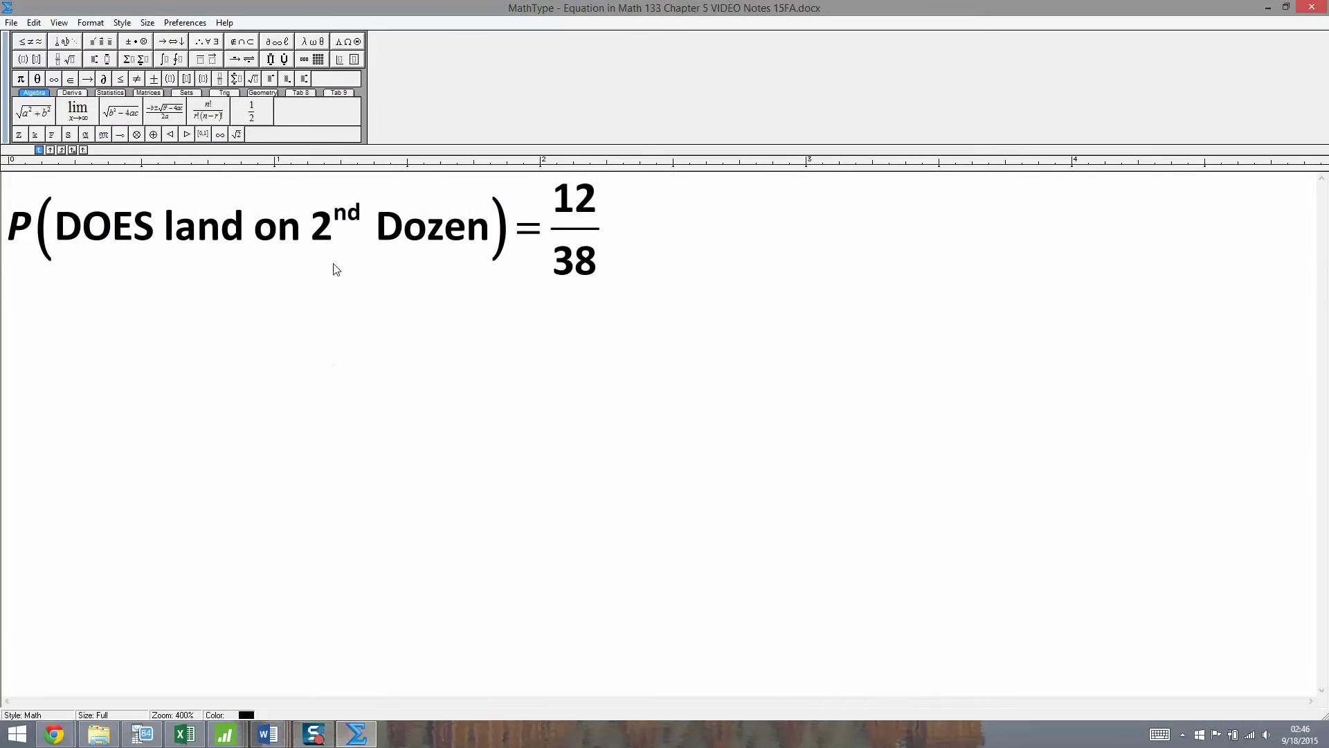
Reword the equation's label so it reads P(Win on Basket).
left_click_drag(301, 228, 489, 239)
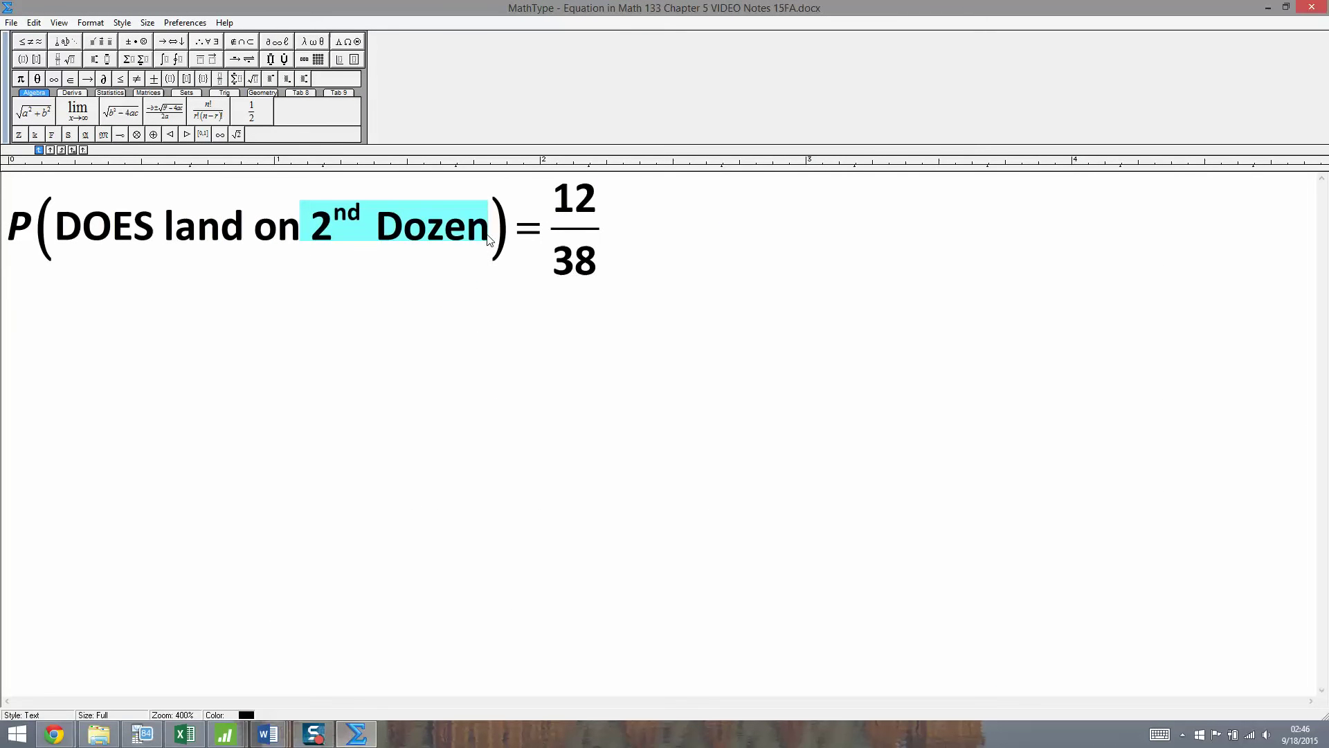
type("Basket")
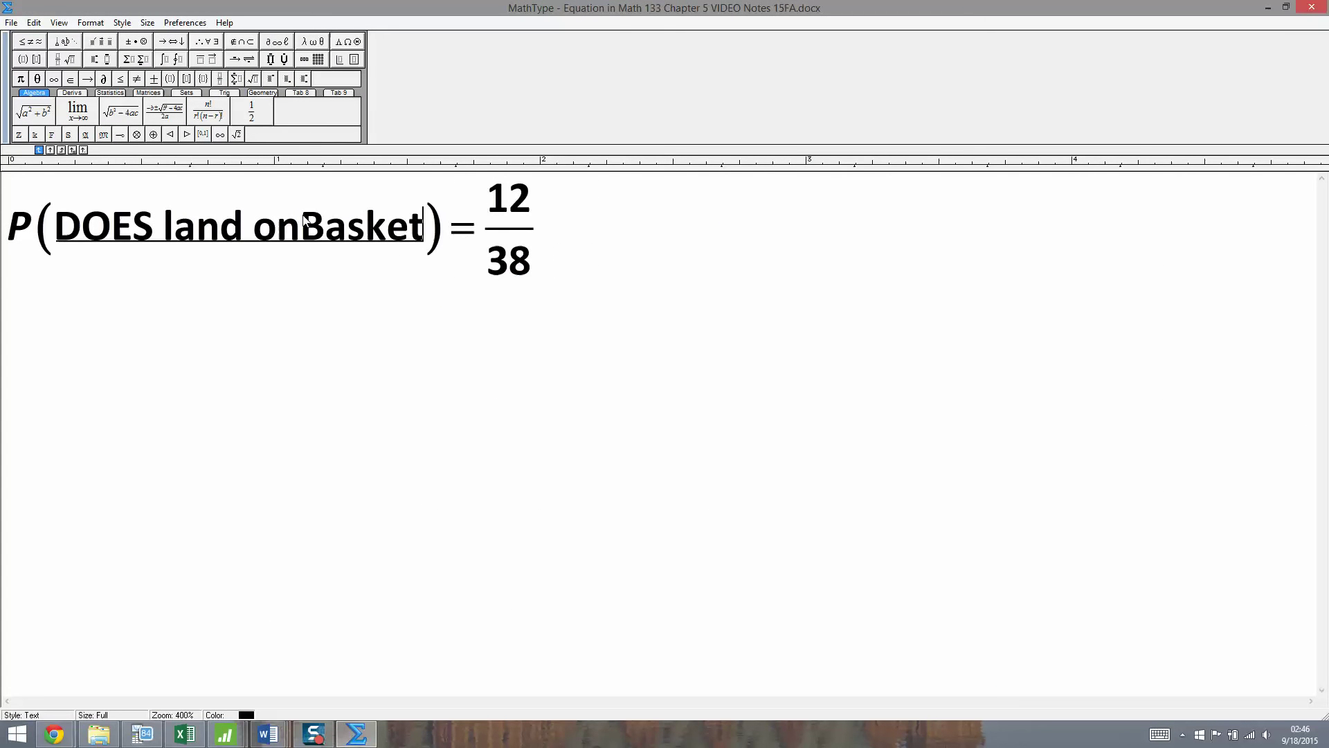
left_click(303, 221)
left_click_drag(242, 225, 54, 225)
type("WIN")
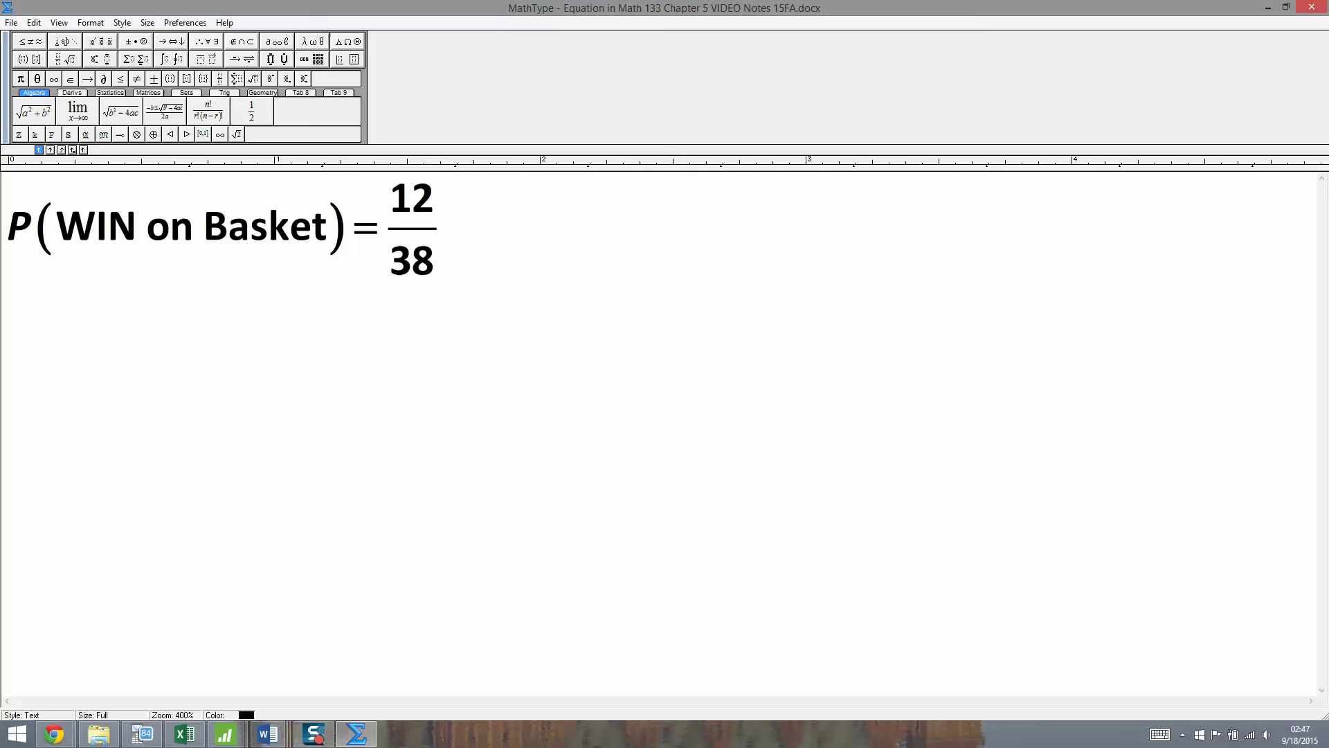
key("BackSpace")
key("BackSpace")
type("in")
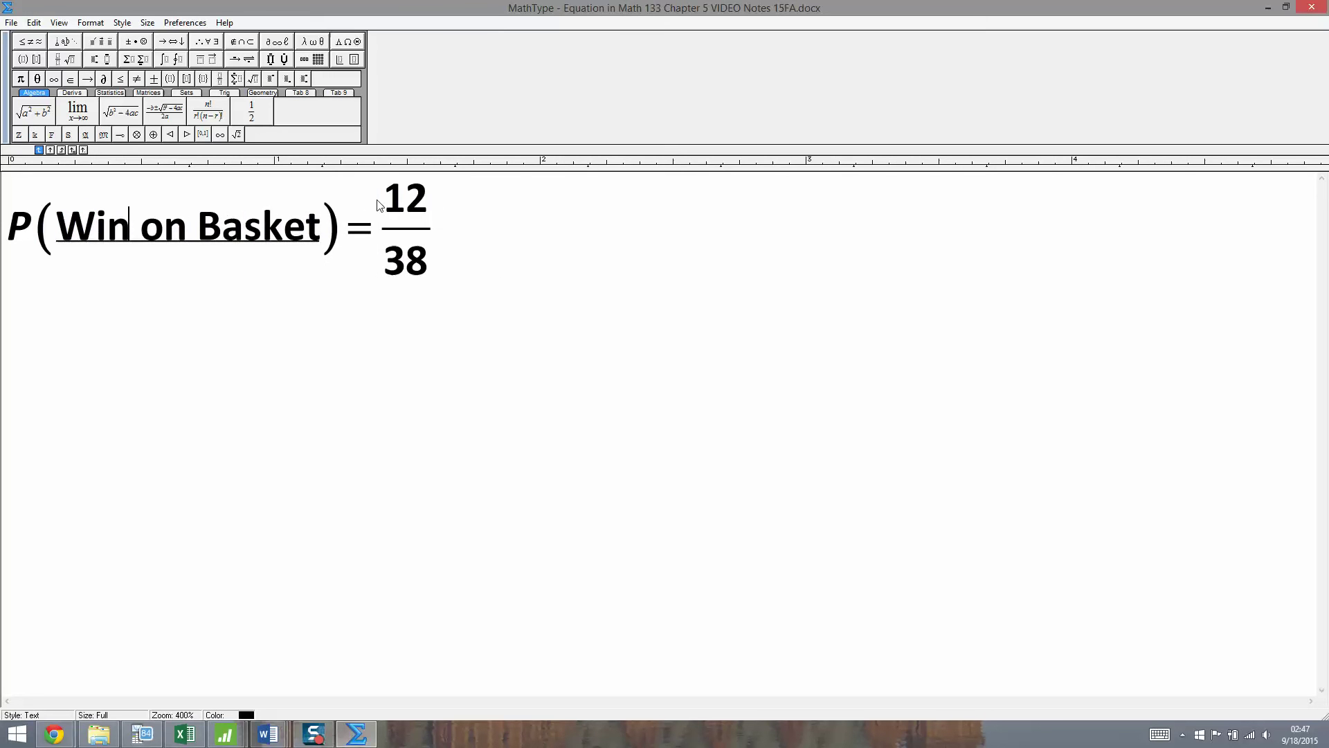
Change the numerator from 12 to 5 and send the 5/38 equation back to Word.
left_click_drag(382, 201, 429, 201)
type("4")
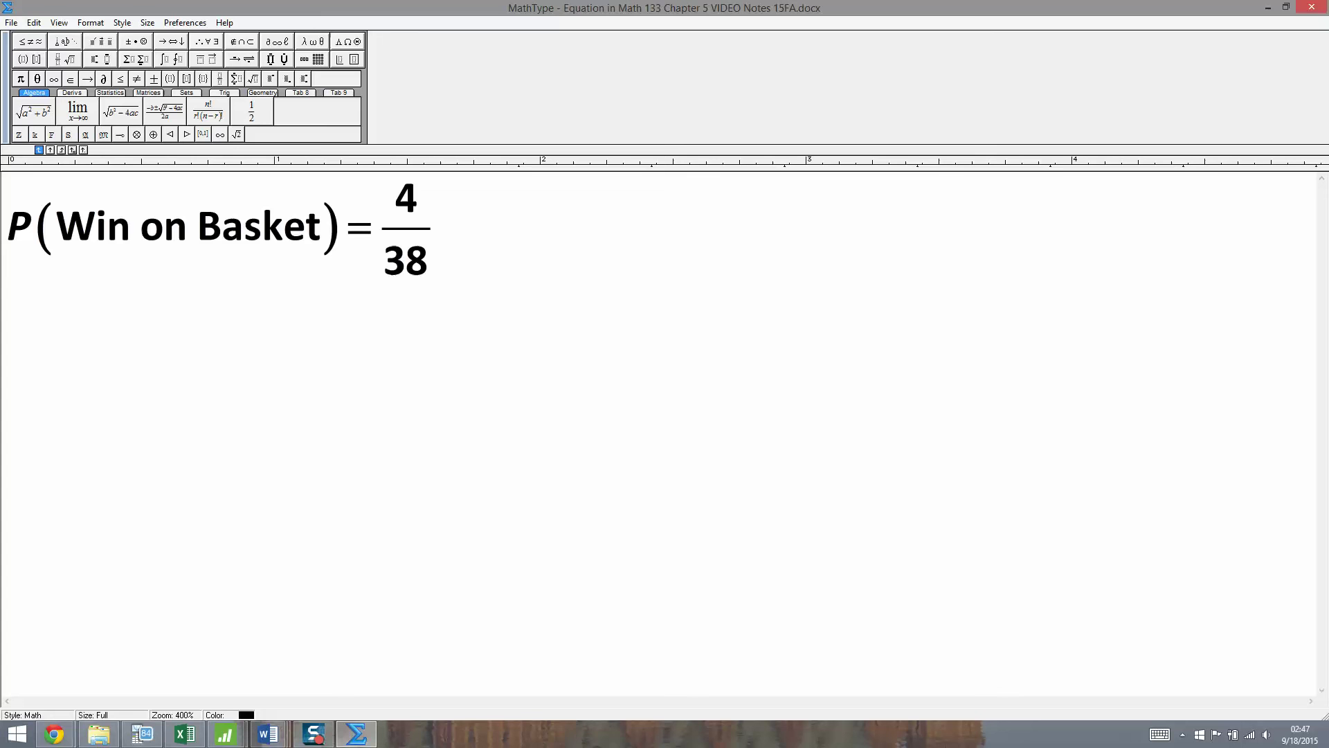
key("BackSpace")
type("5")
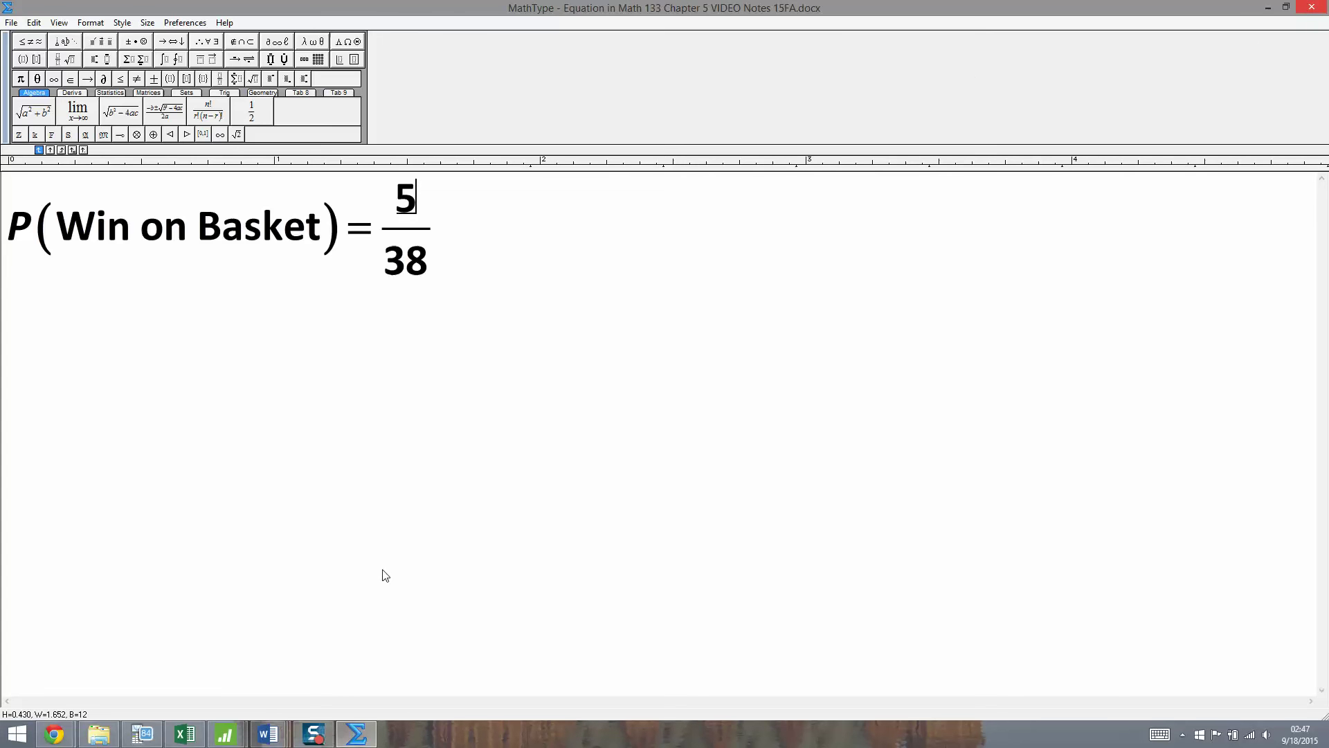
key("ctrl+F4")
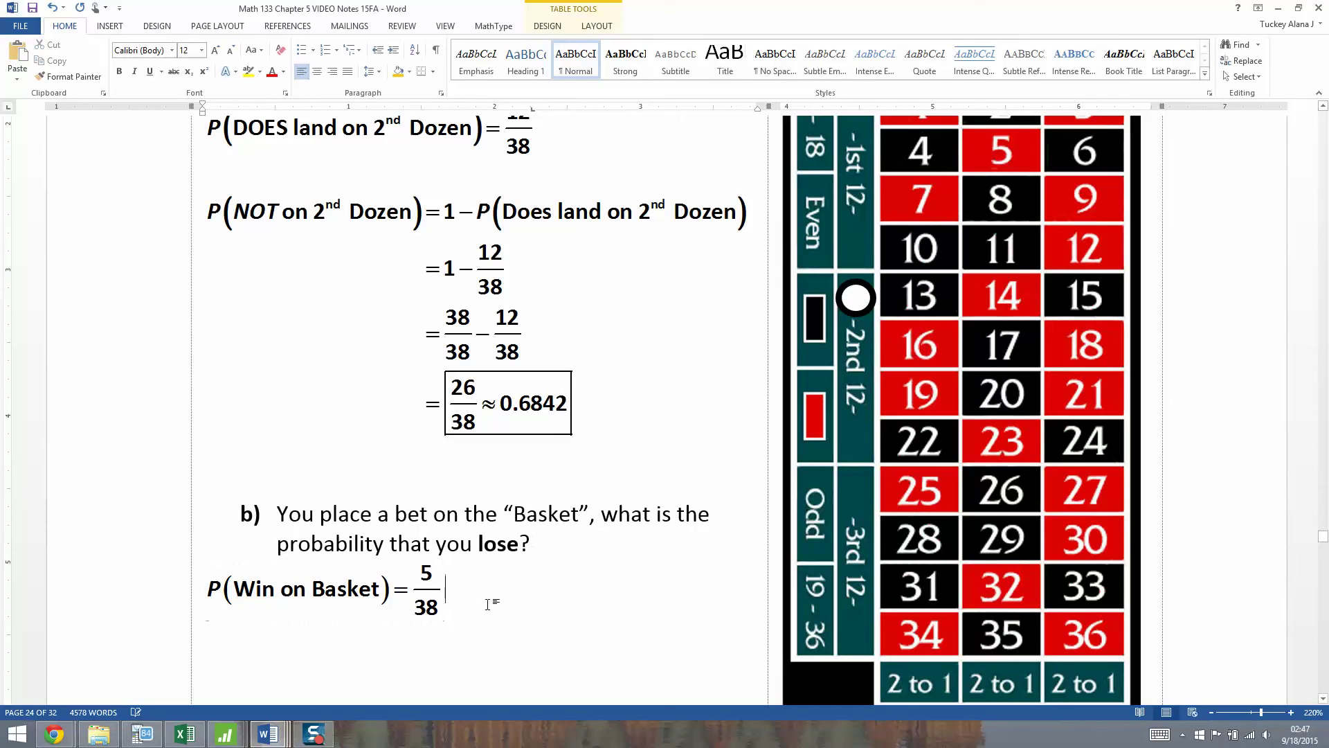
Move the white ball marker up to the basket corner beside 0 and 1.
key("Down")
scroll(480, 587, "up", 5)
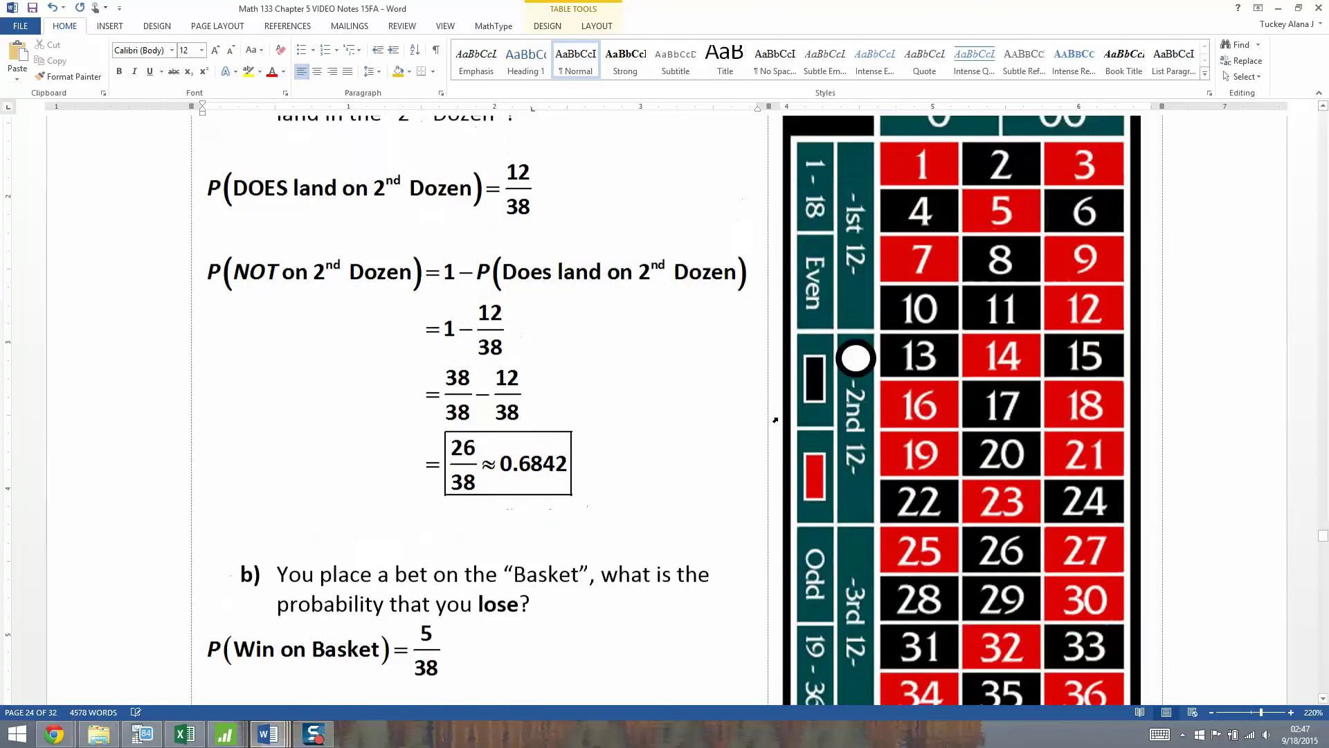
mouse_move(846, 590)
left_mouse_down()
mouse_move(881, 424)
mouse_move(874, 357)
mouse_move(871, 368)
left_mouse_up()
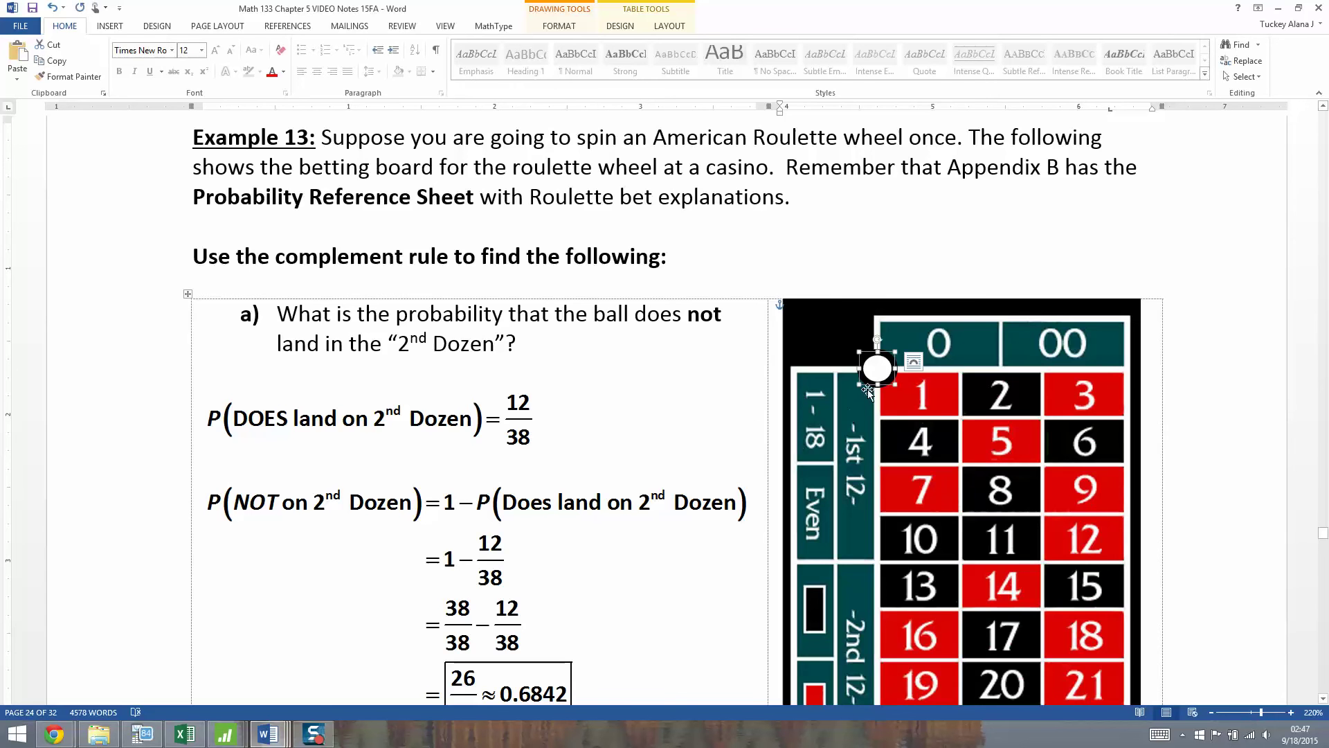
scroll(709, 455, "down", 6)
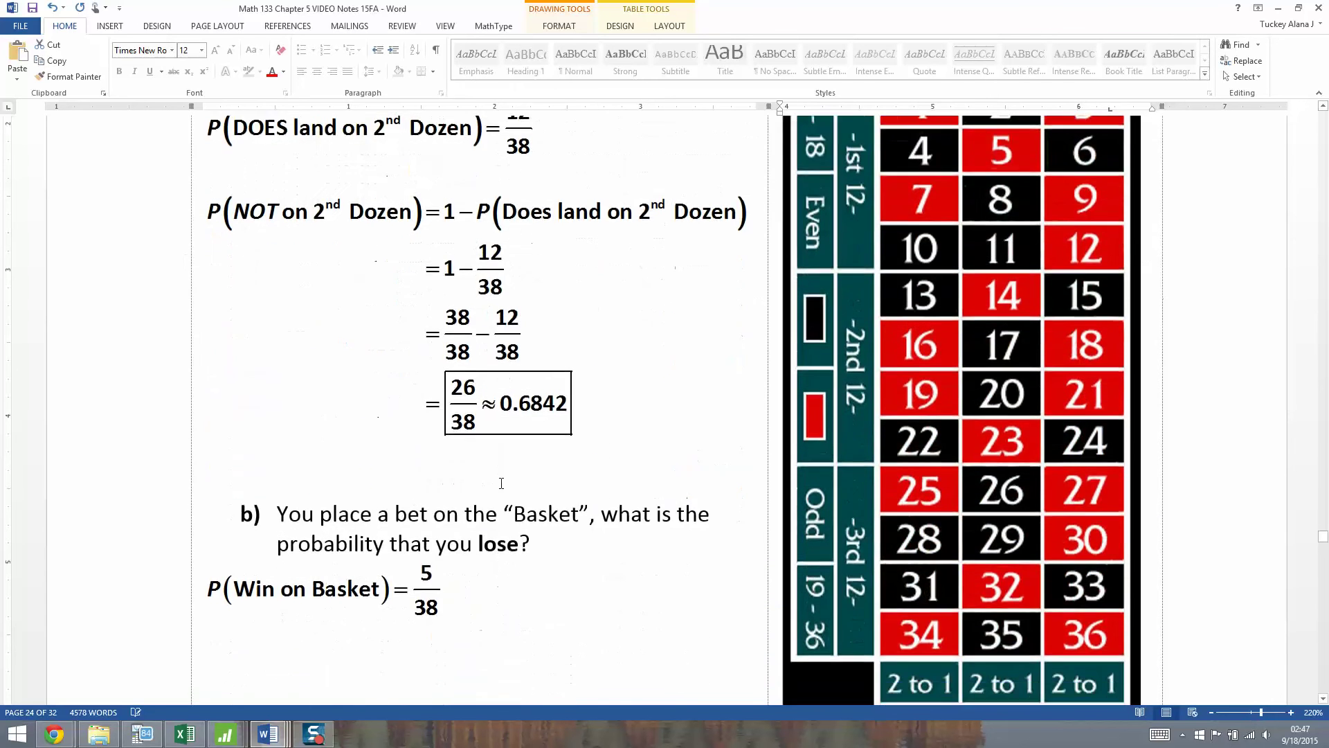
Add a blank line under the Win on Basket equation and paste a copy there.
left_click(478, 449)
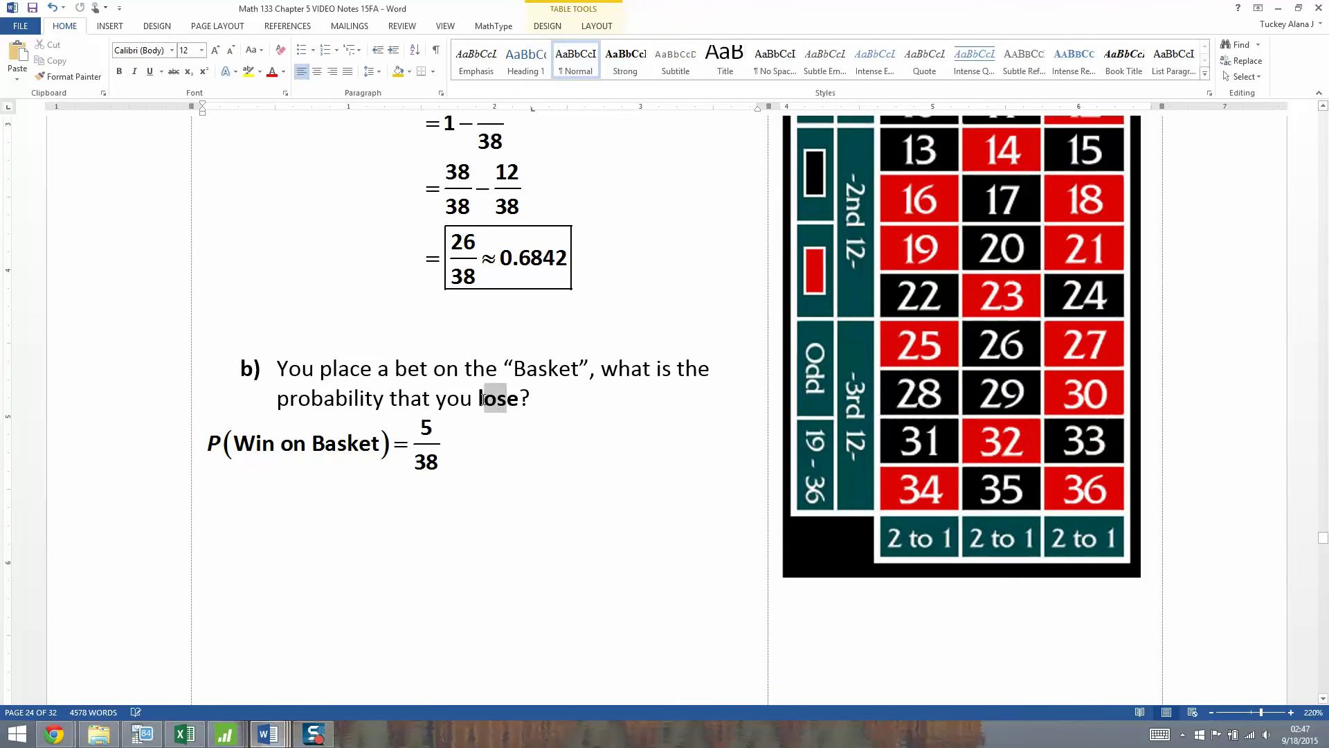
key("Return")
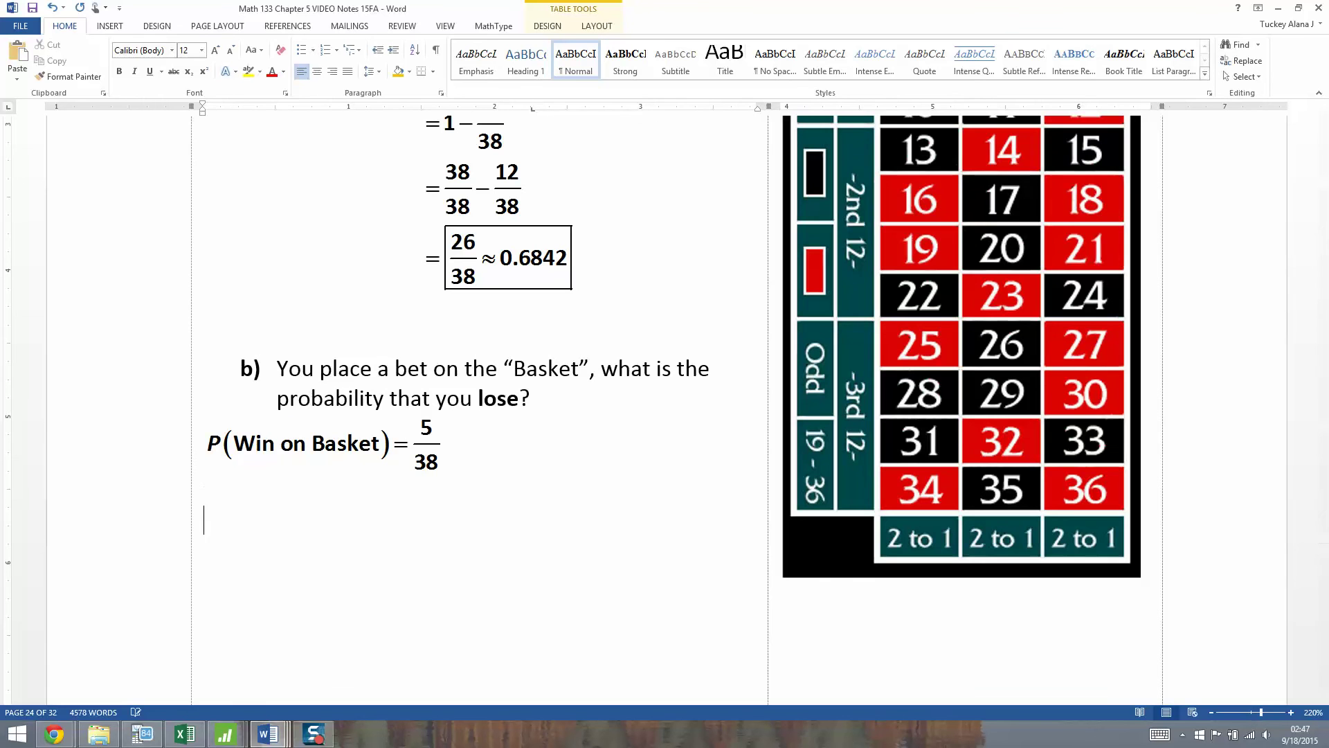
left_click(283, 453)
left_click(247, 509)
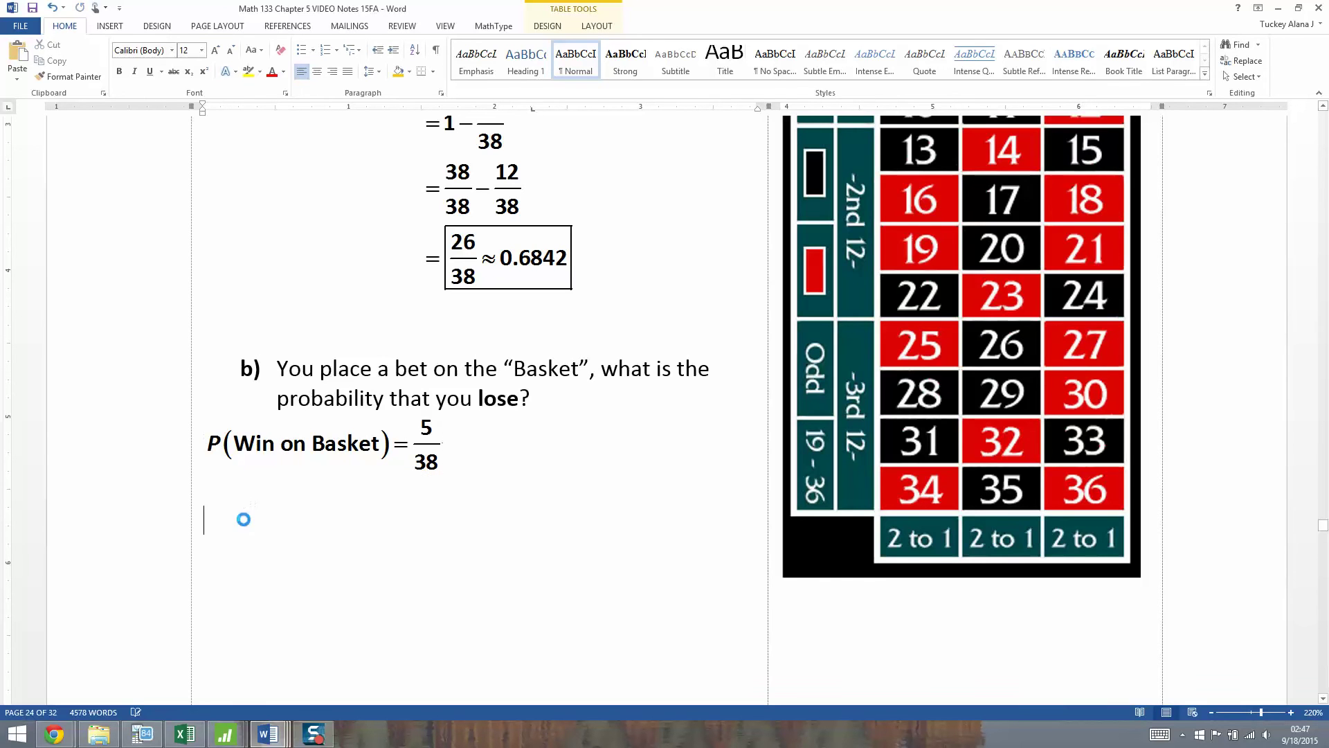
key("ctrl+v")
Change the pasted equation to P(Lose on Basket) = 1 − P(Win on Basket).
double_click(228, 533)
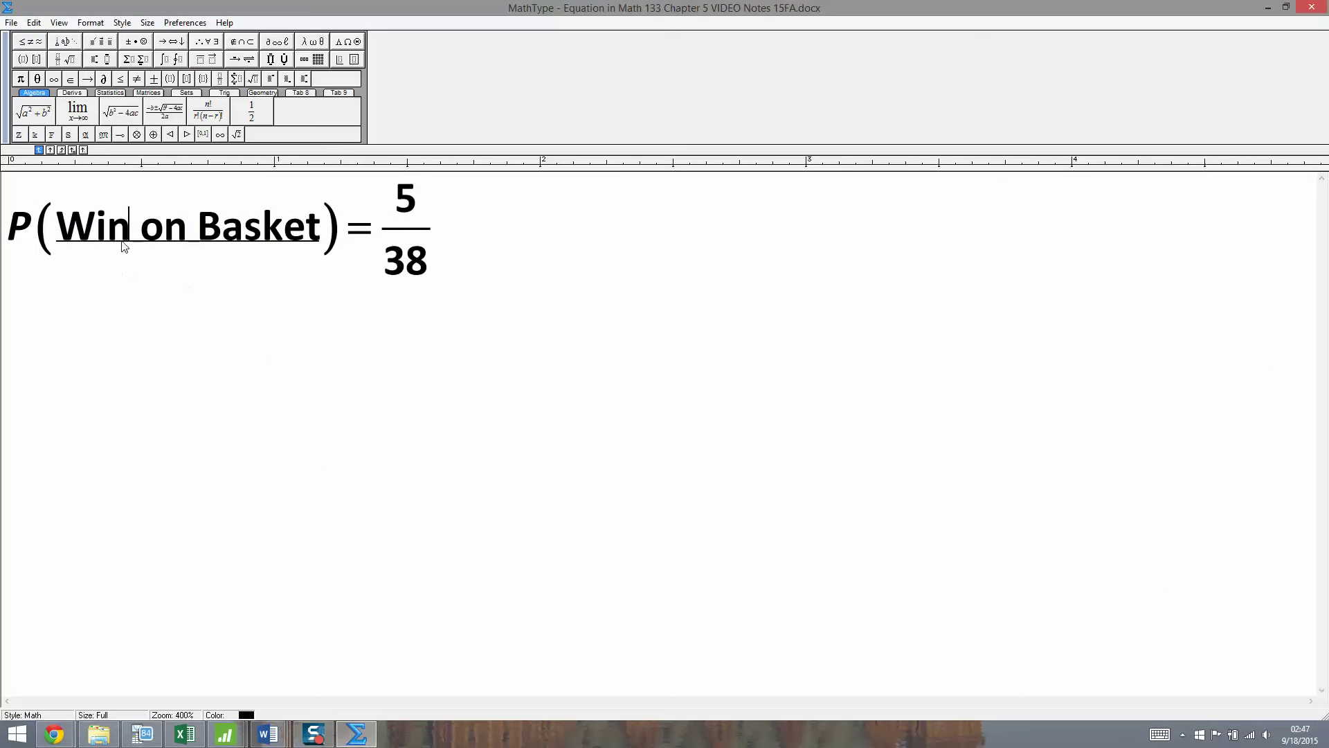
left_click_drag(128, 242, 72, 241)
type("Lose")
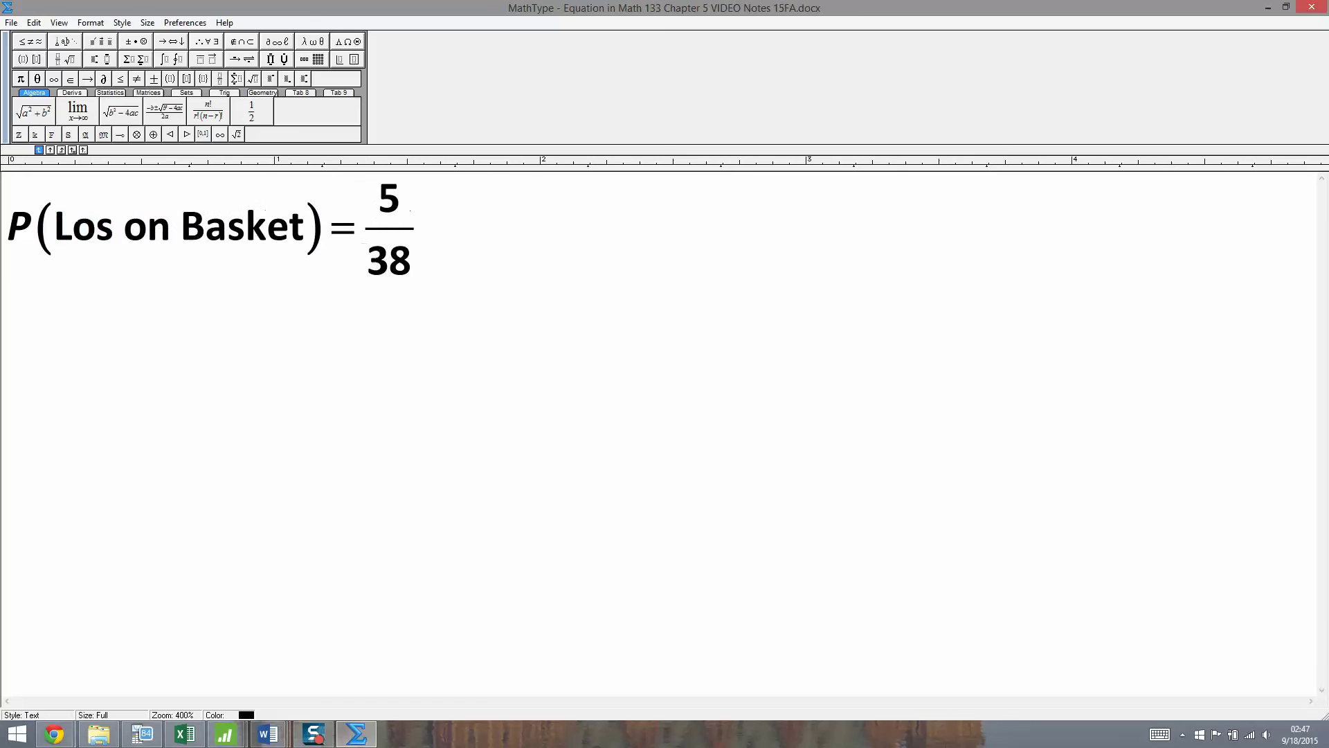
left_click(349, 233)
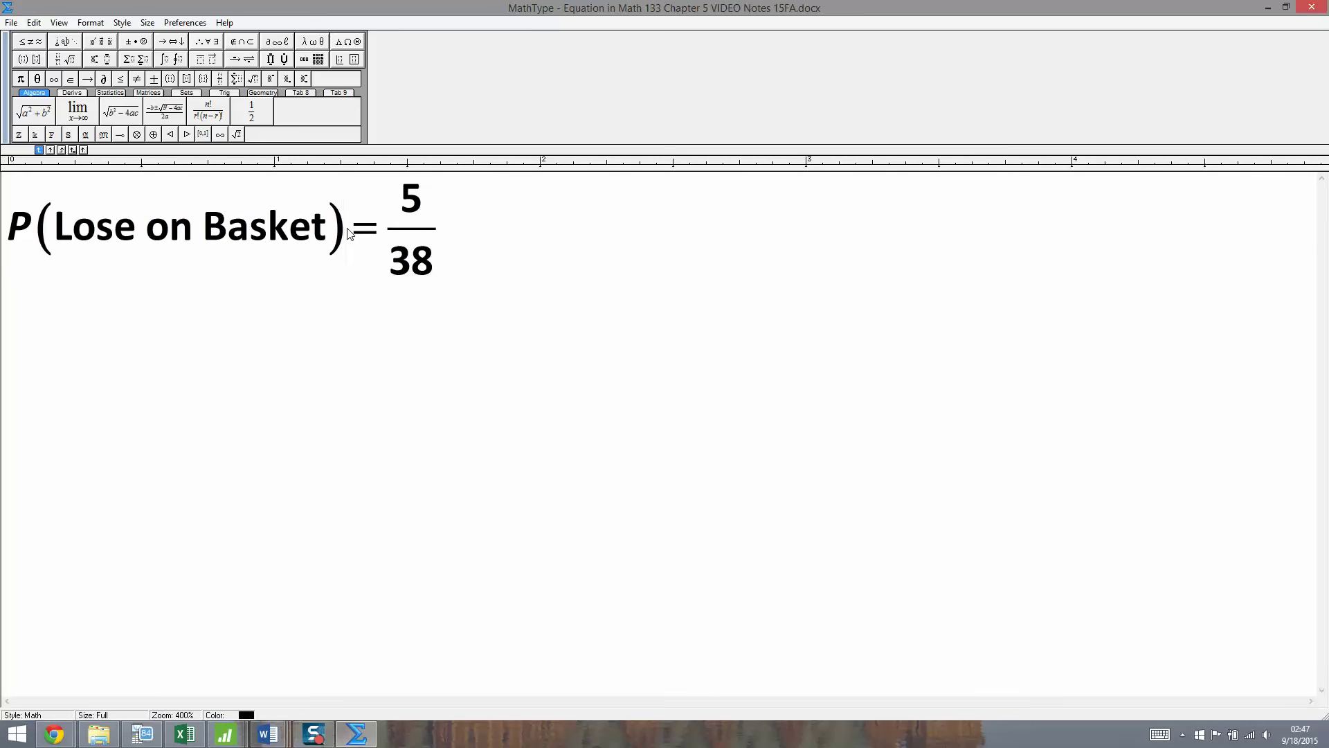
type("=1-")
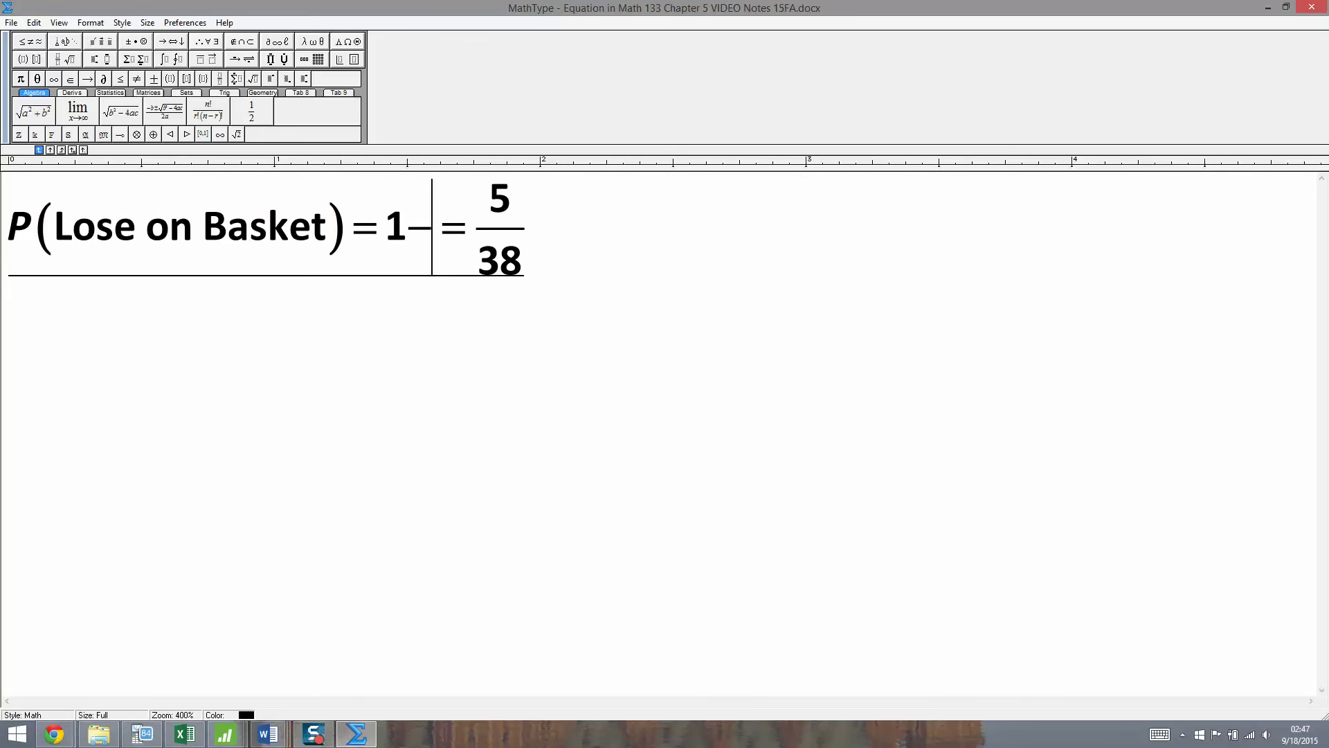
type("P")
key("ctrl+9")
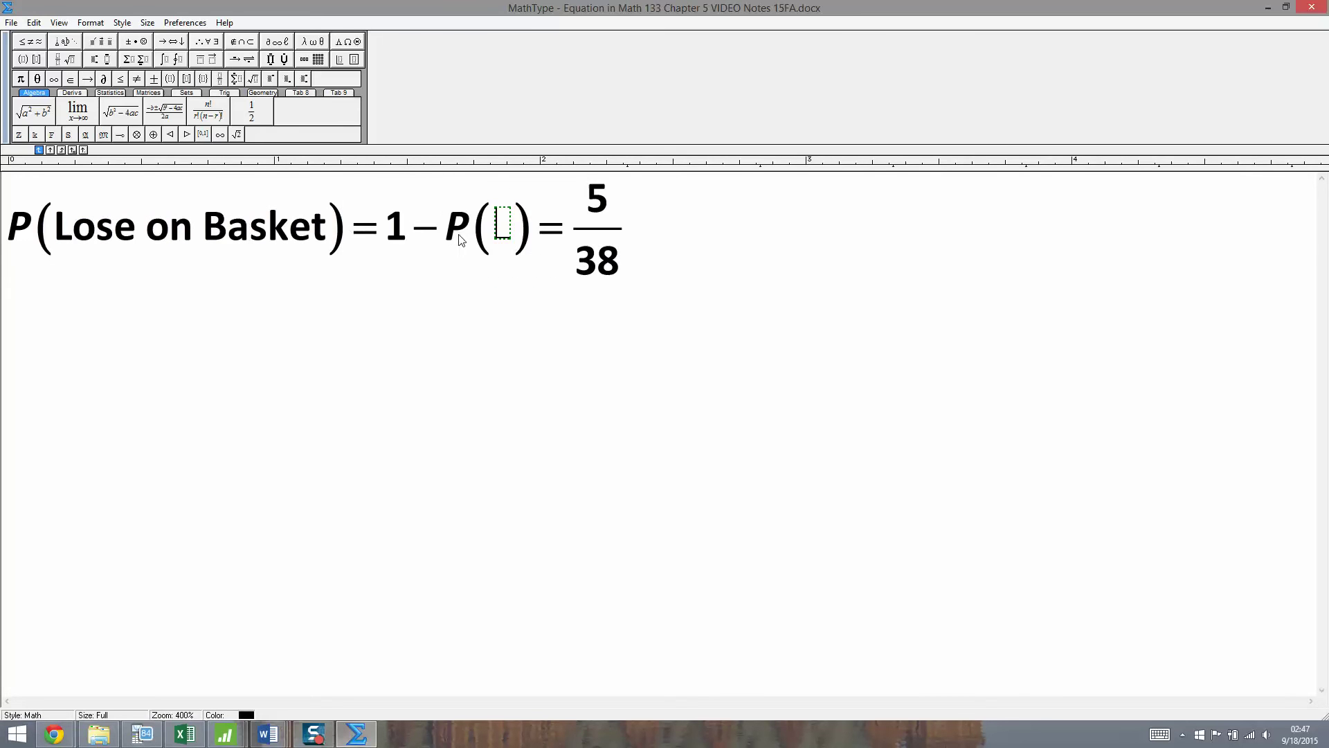
left_click_drag(447, 231, 688, 234)
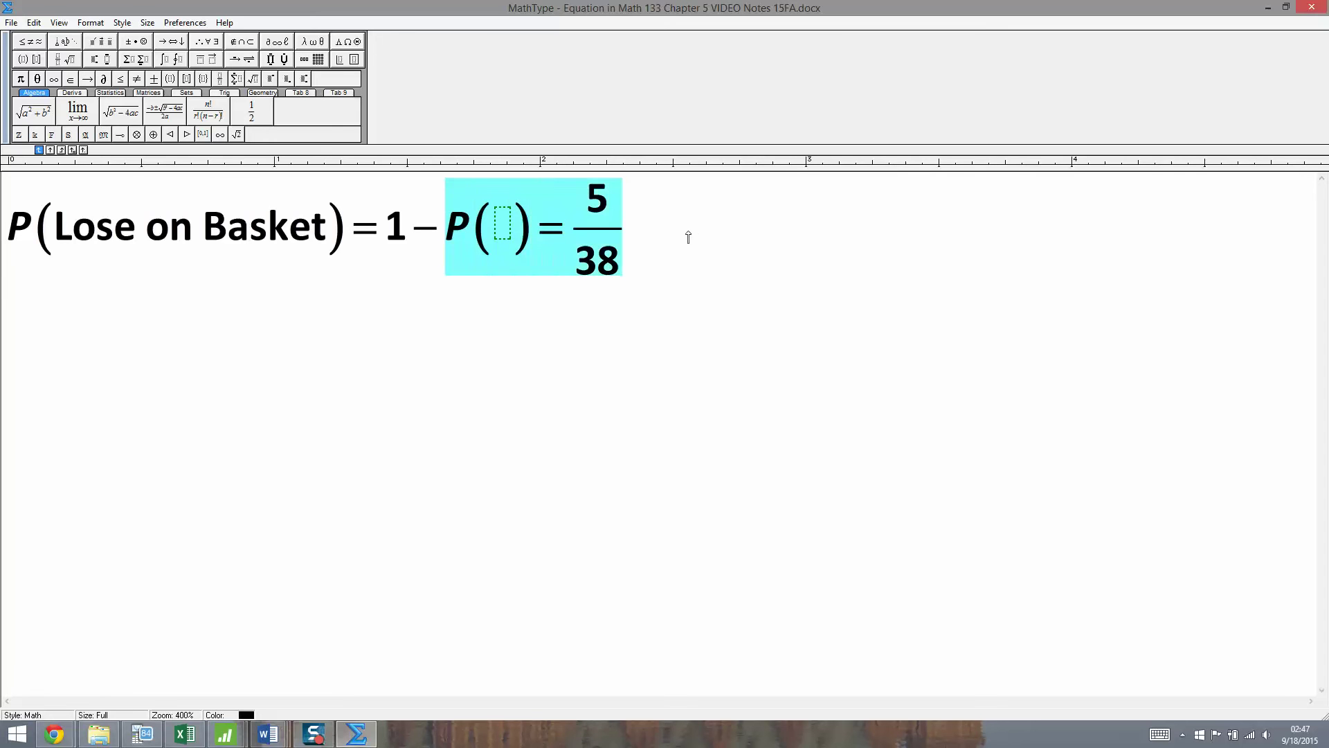
type("P(Win on Basket)=5/38")
Put = 1 − 5/38 on its own line, aligned at the equals signs.
left_click(780, 238)
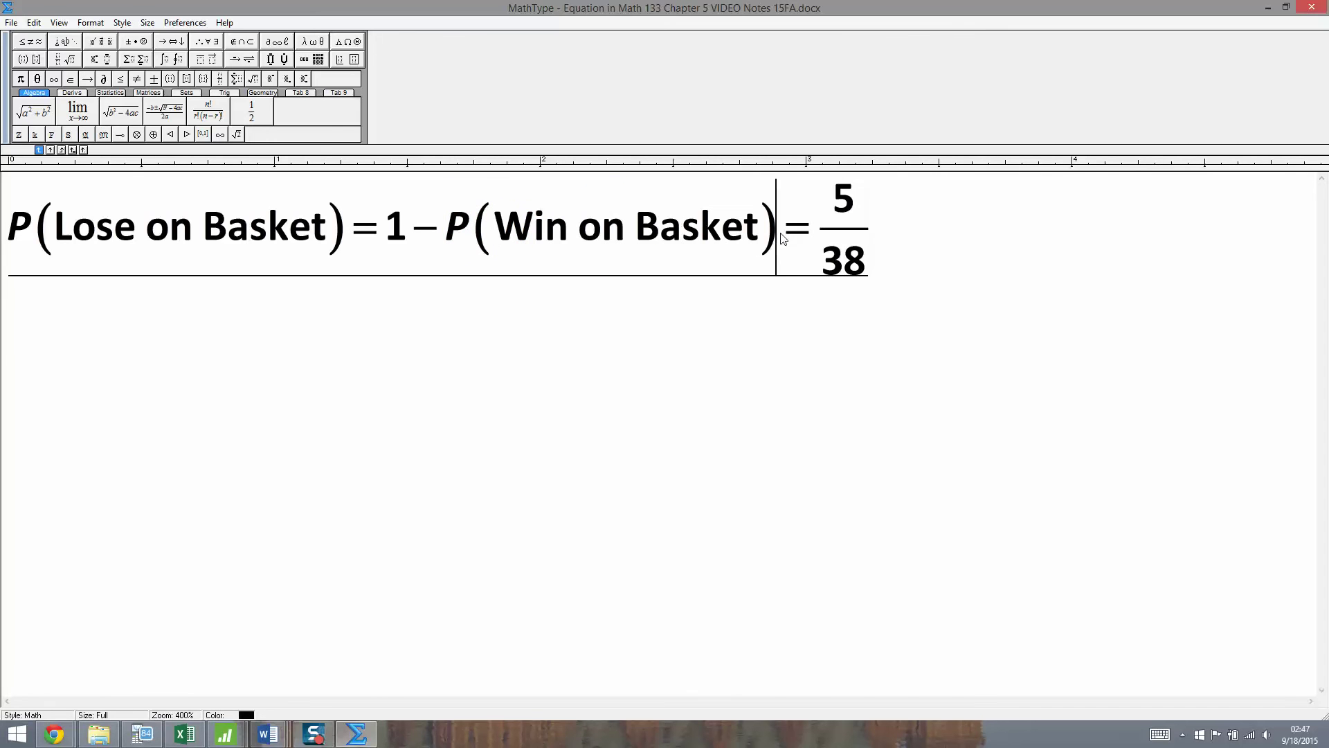
key("Return")
left_click(91, 22)
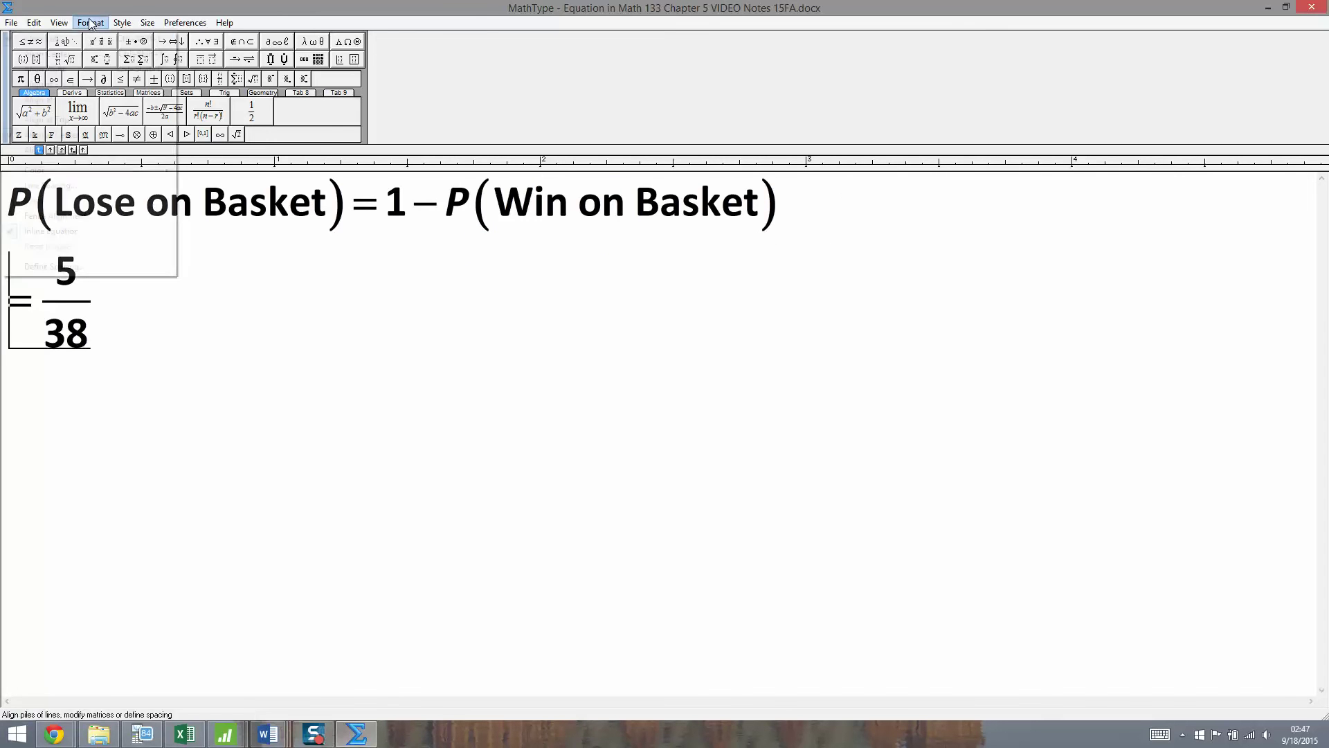
left_click(118, 87)
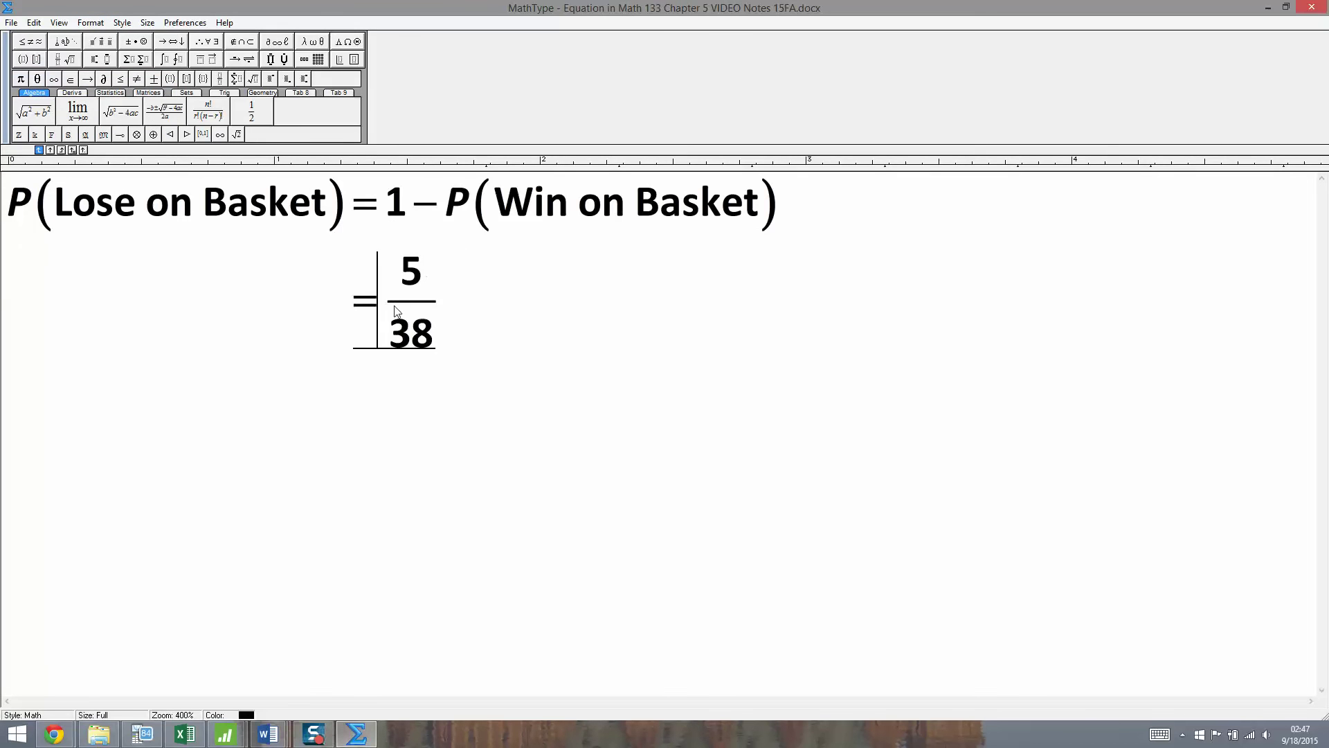
type("1-")
left_click(490, 328)
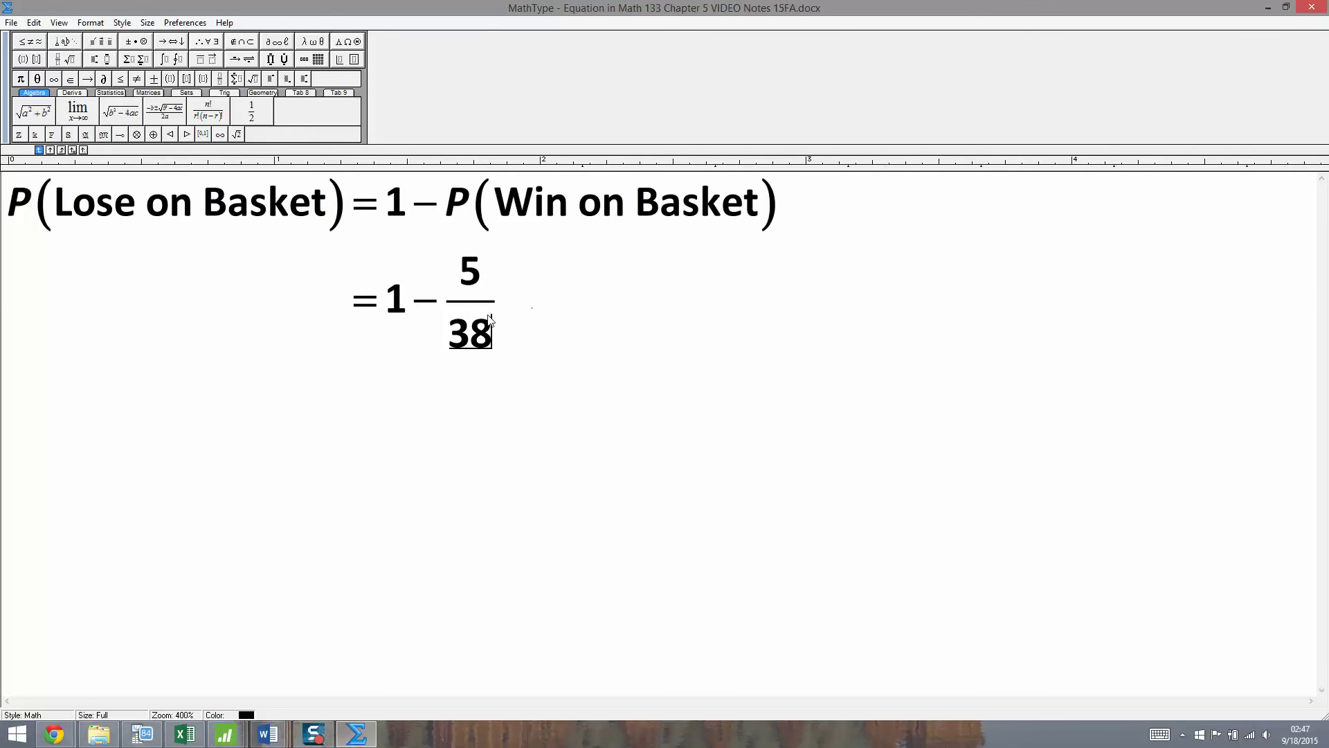
left_click(498, 309)
Add the next line = 38/38 − 5/38.
key("Return")
type("=")
key("ctrl+f")
type("38")
key("Tab")
type("38")
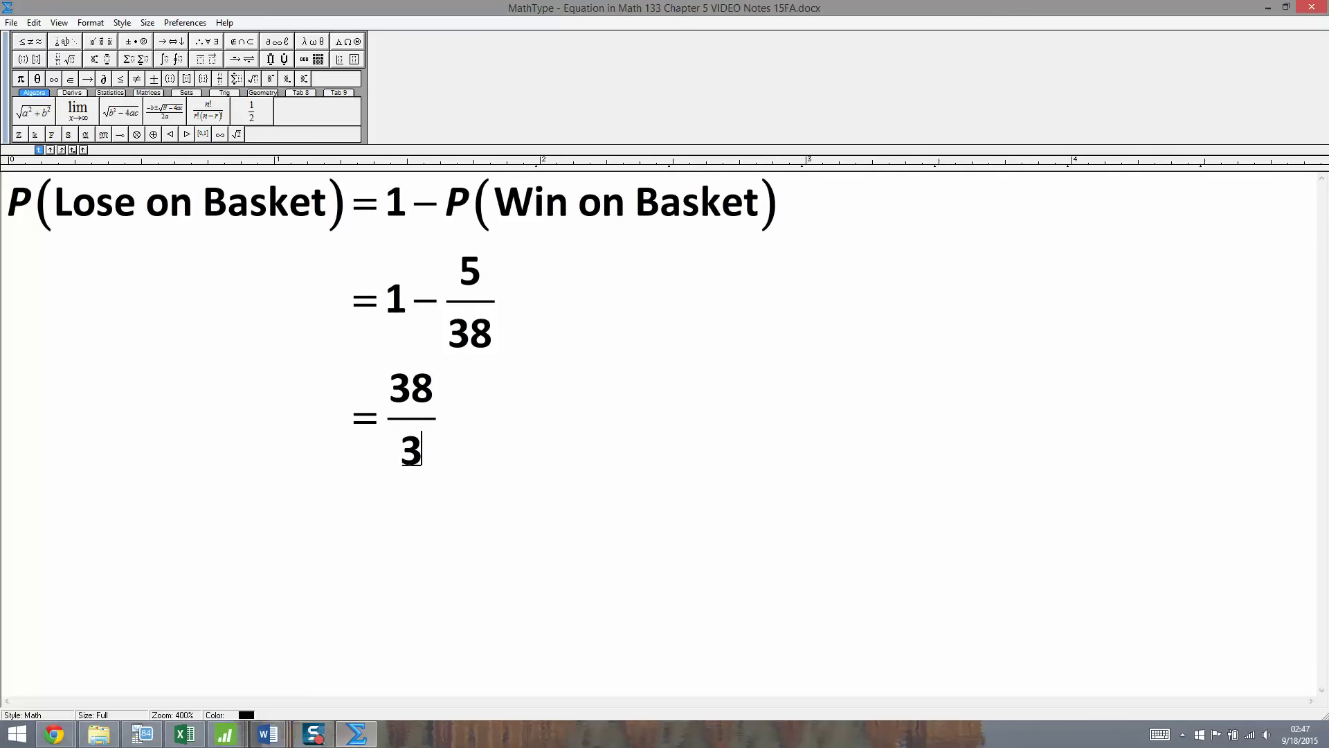
key("Tab")
type("-")
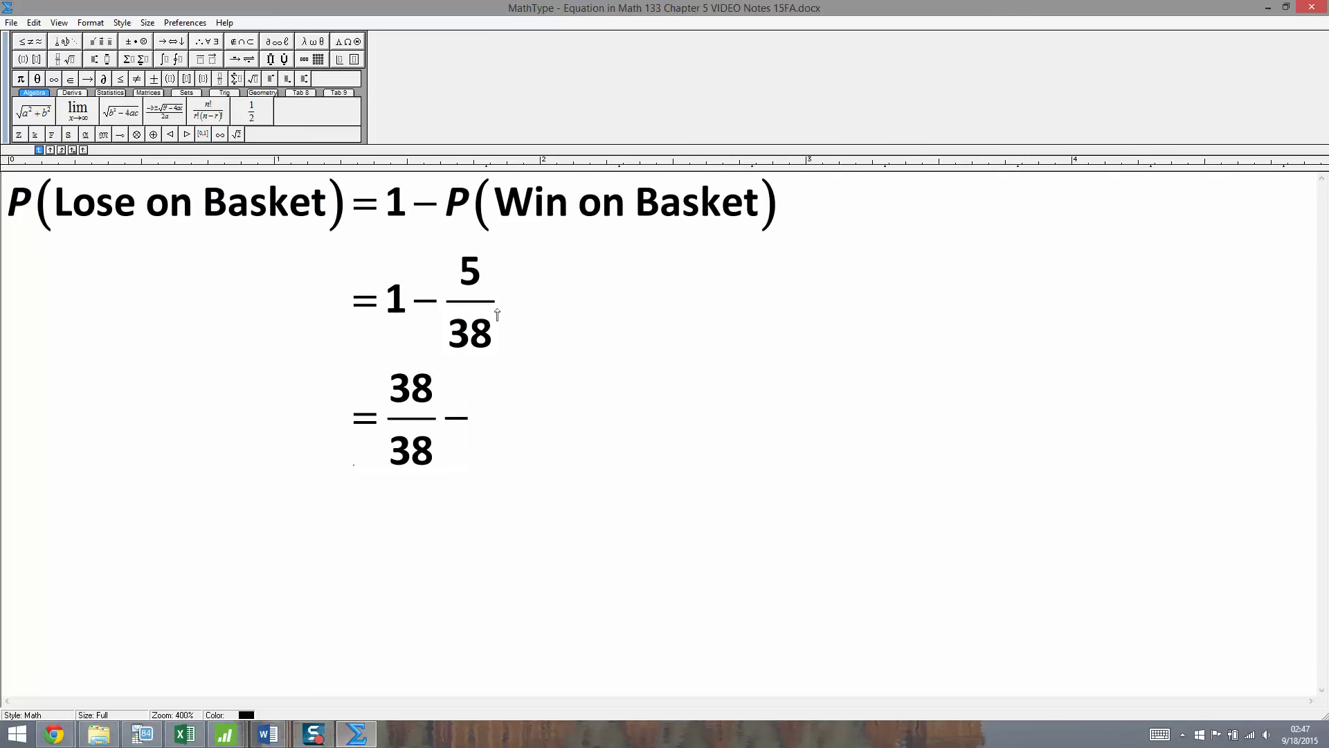
key("ctrl+f")
type("5/")
key("Tab")
type("38")
key("Tab")
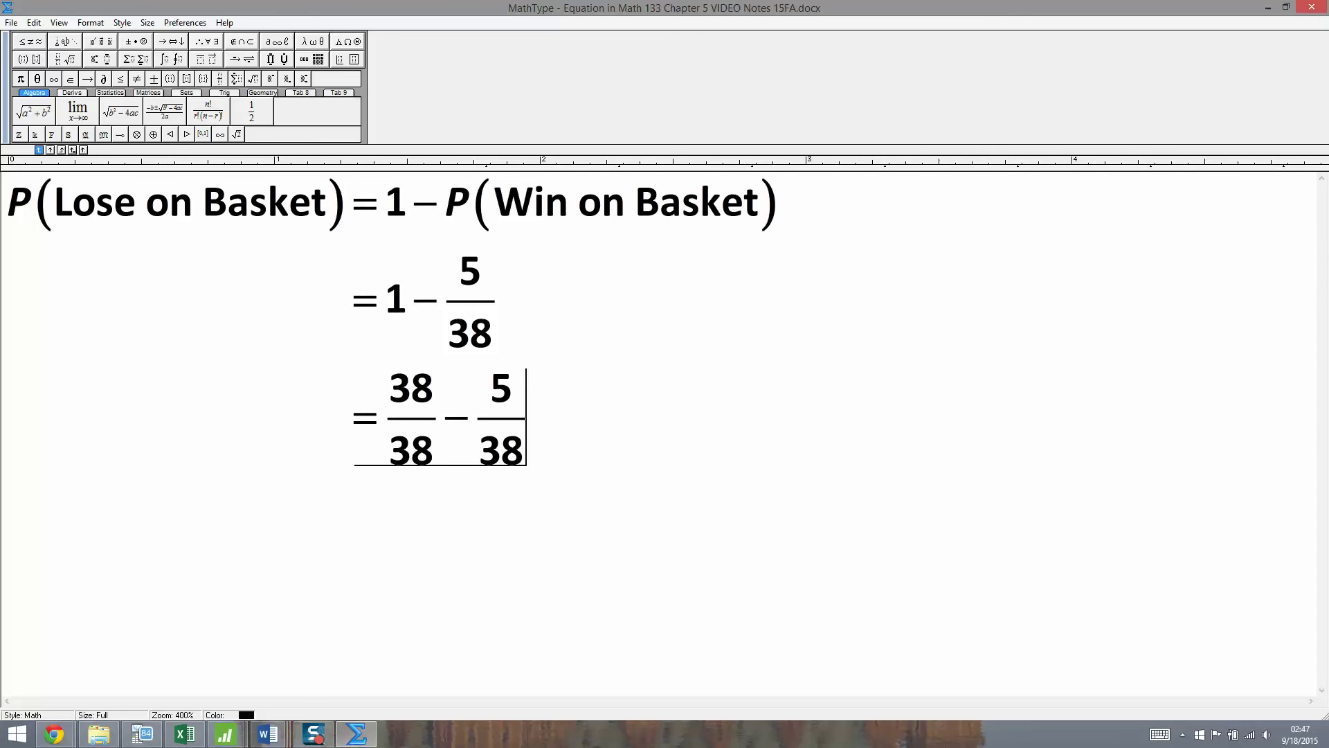
Add the final line = 33/38.
type("=")
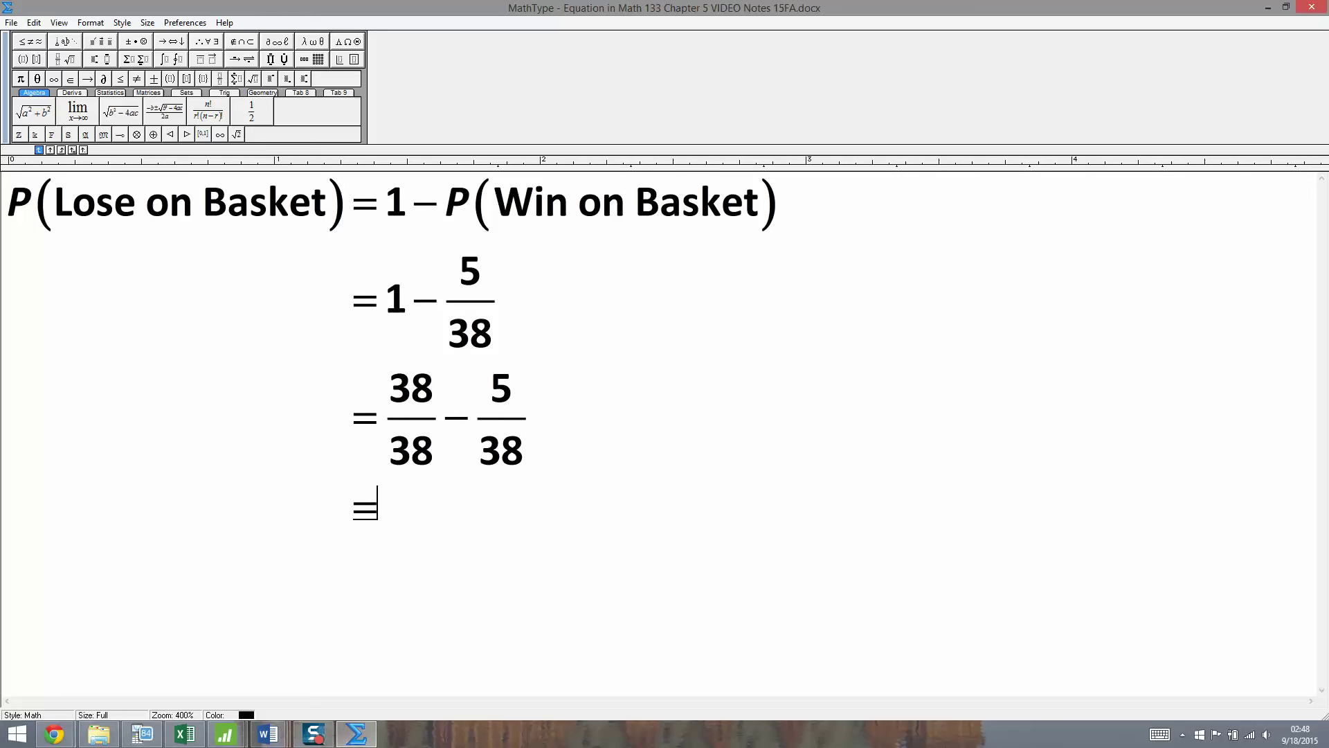
type("33")
key("BackSpace")
key("BackSpace")
key("ctrl+f")
type("33/38")
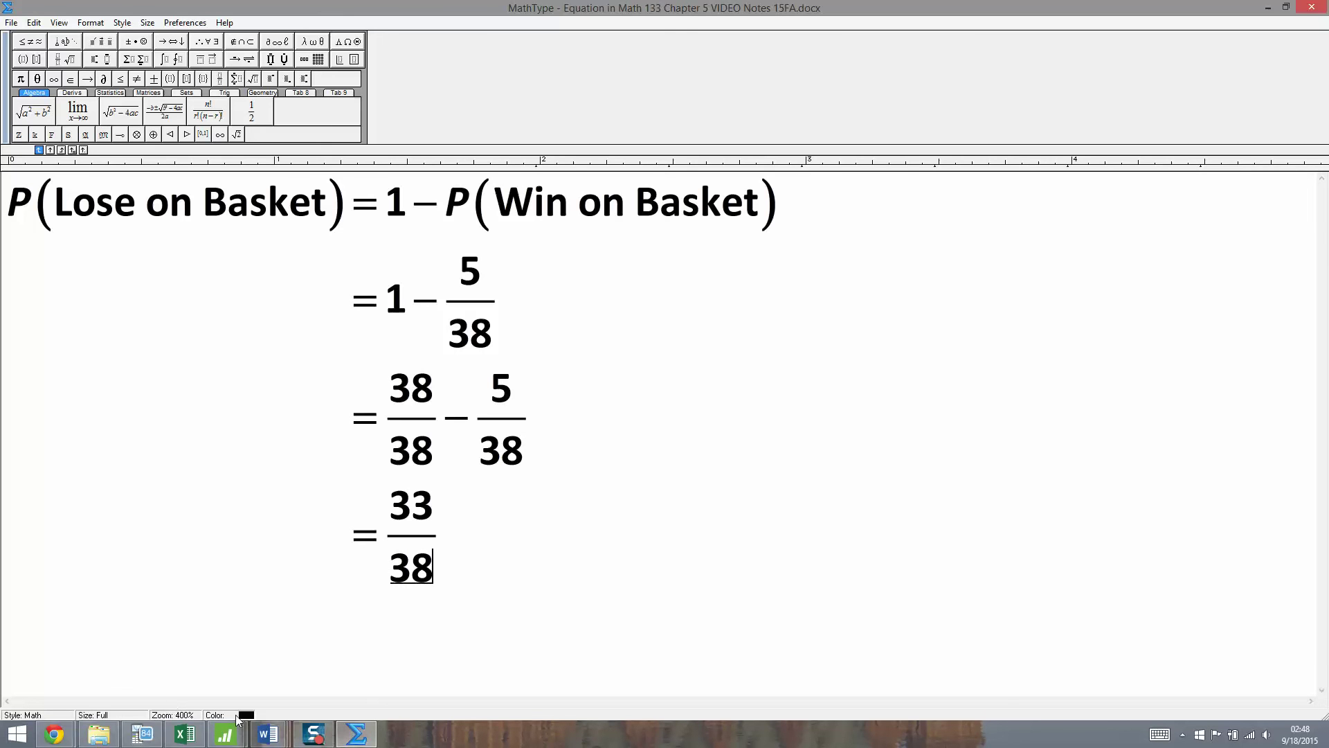
left_click(141, 734)
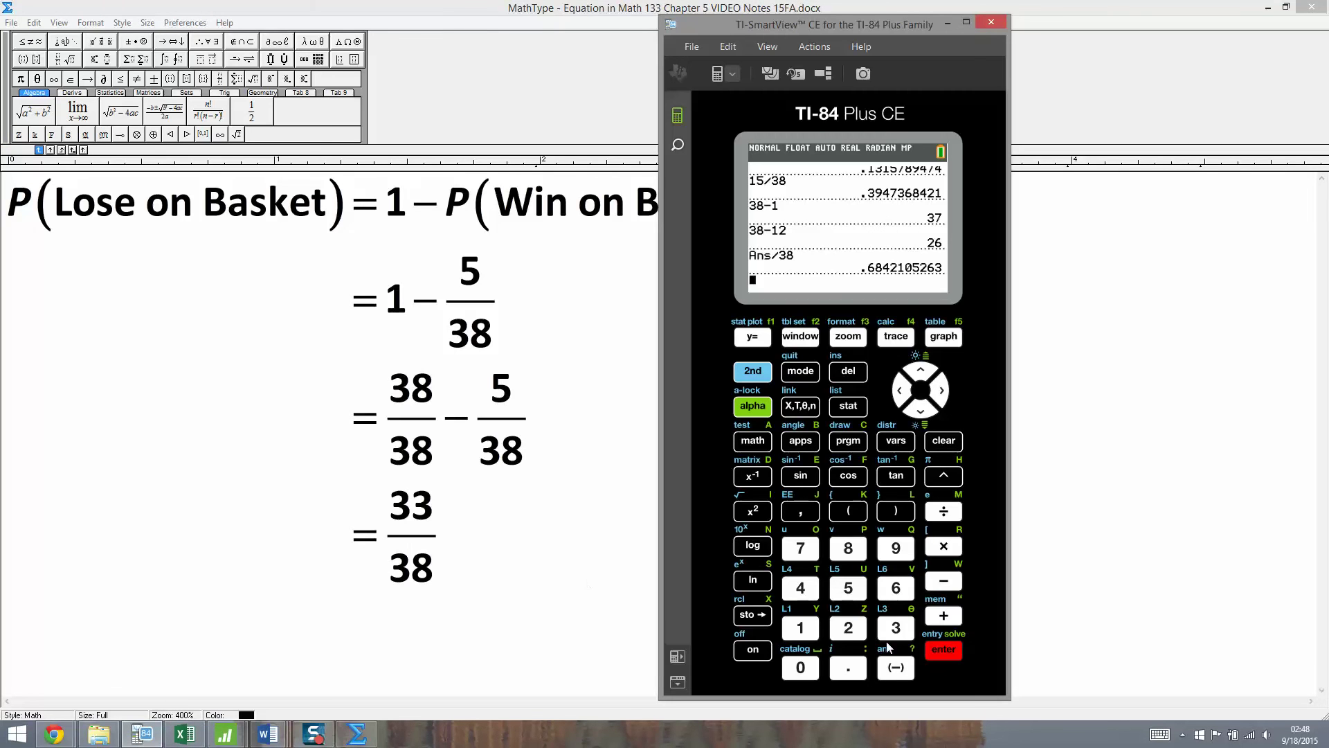
Calculate 38 − 5 = 33, then divide the answer by 38 to get .8684210526.
type("38-5")
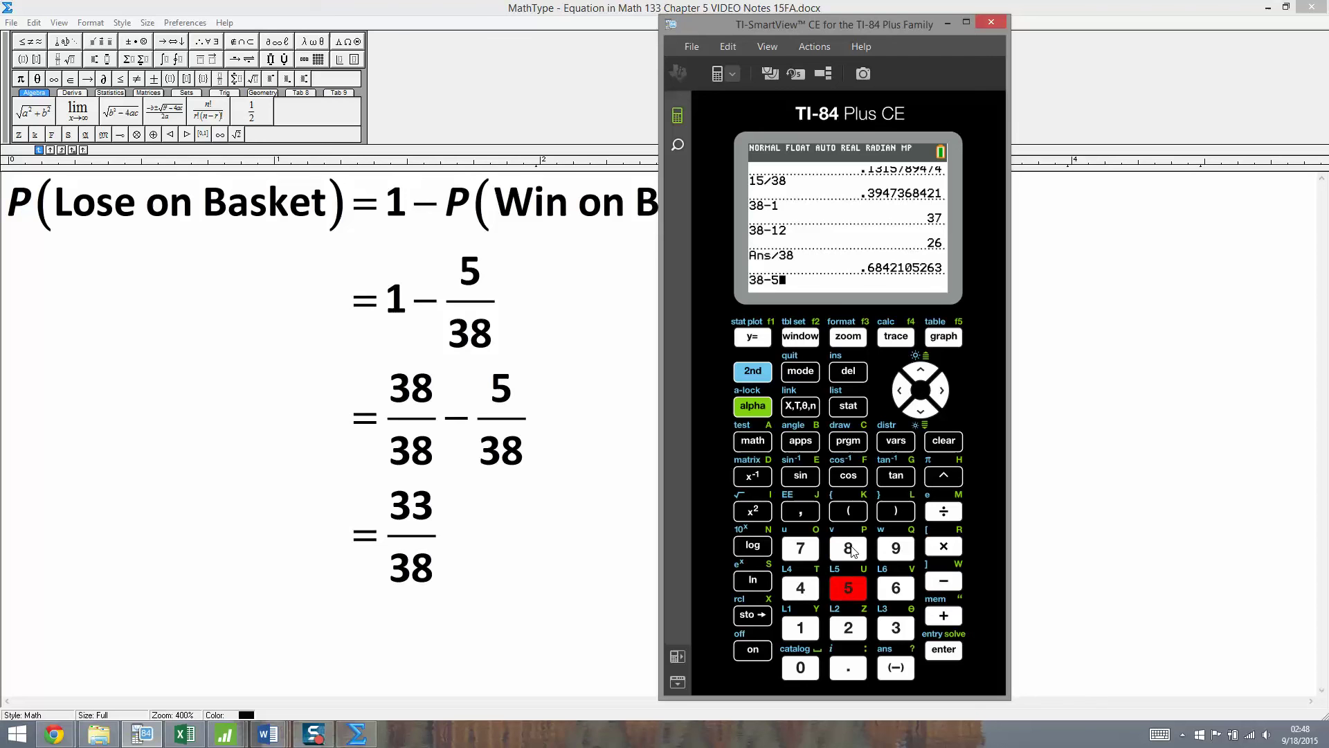
key("Return")
type("/")
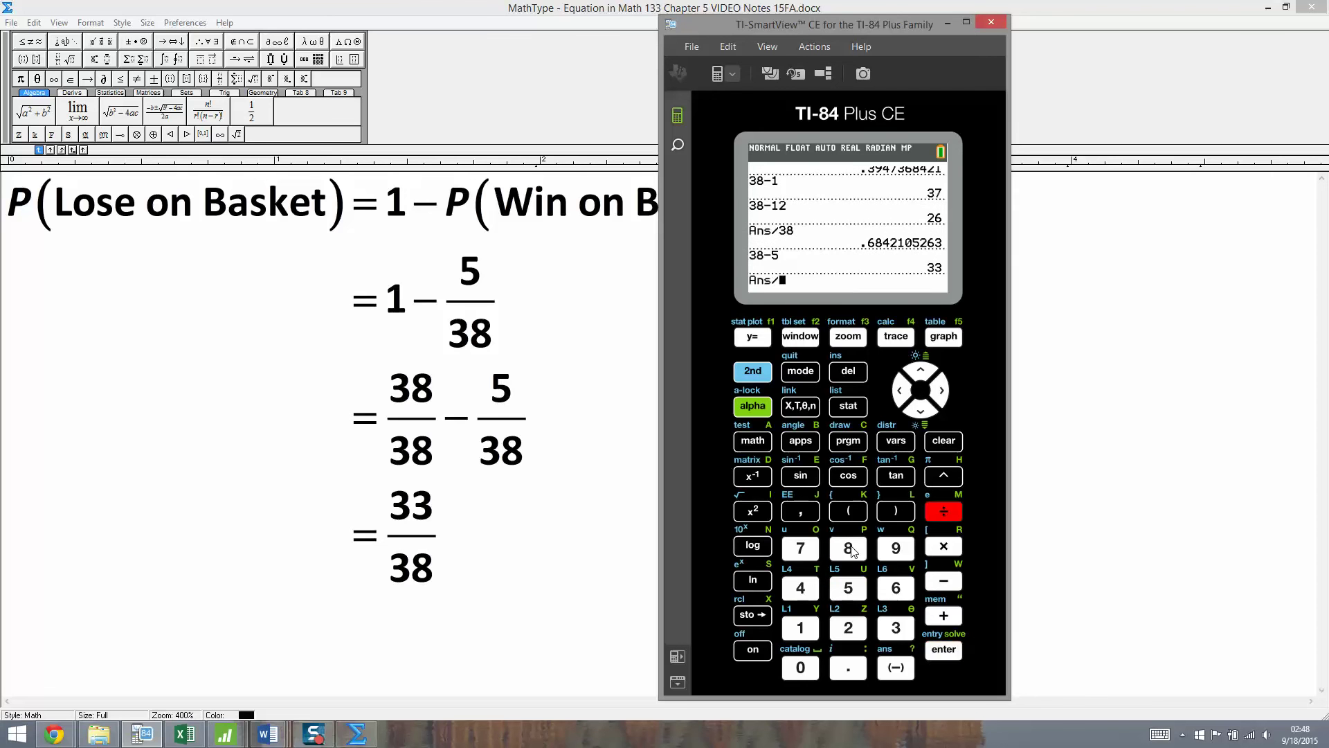
type("38")
key("Return")
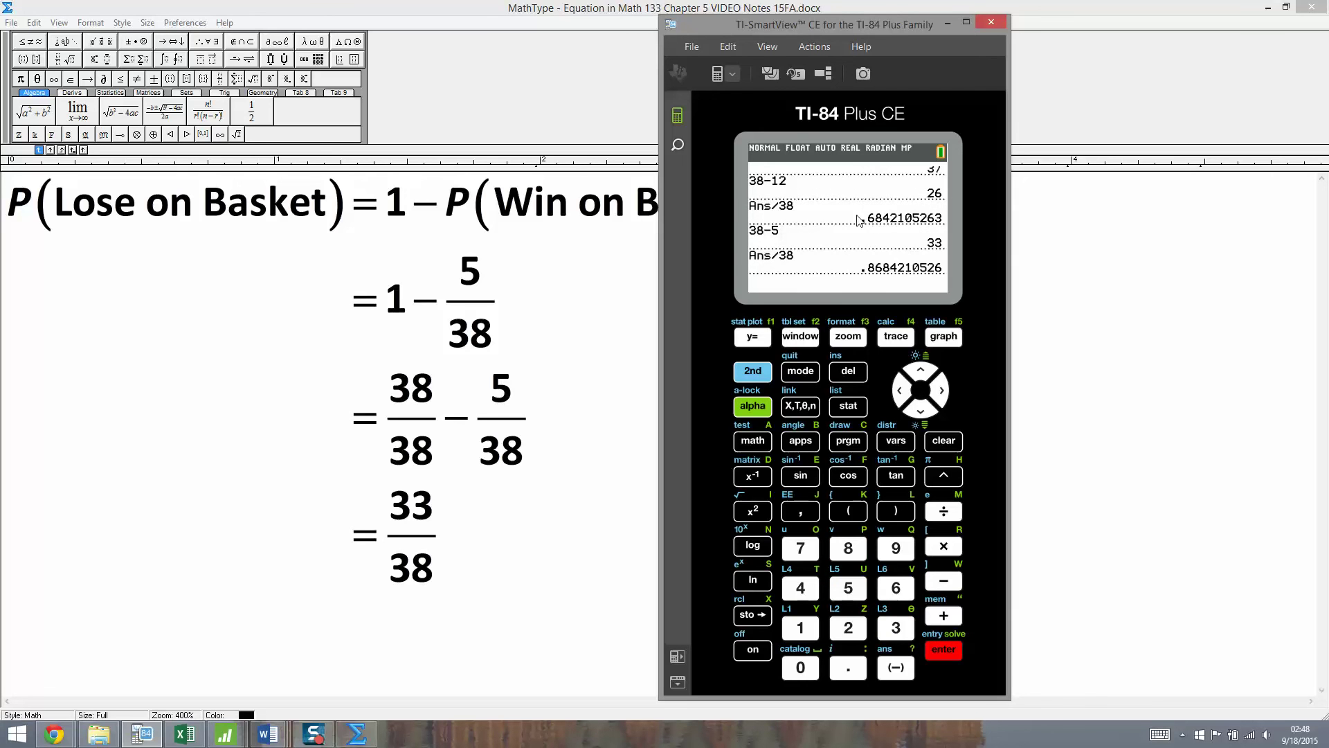
Extend the last line with ≈ 0.8684 and box 33/38 ≈ 0.8684.
left_click(458, 555)
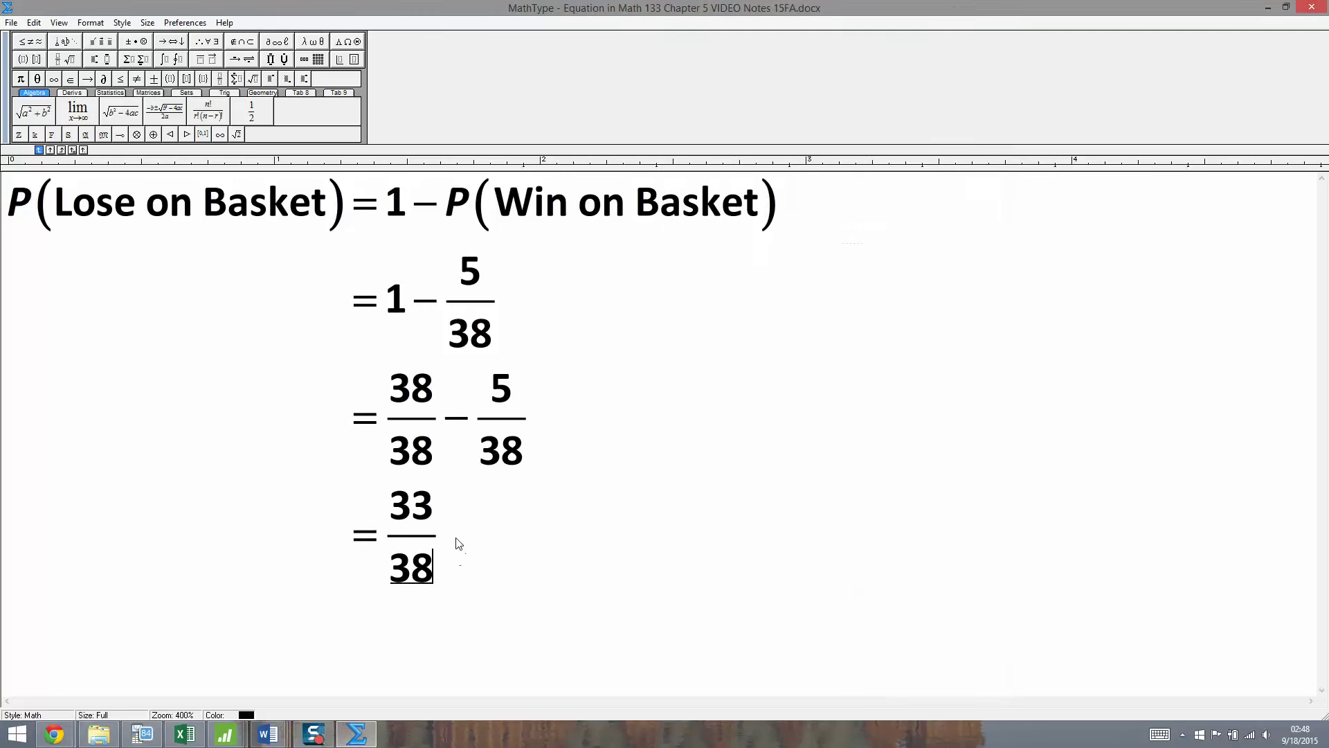
left_click(29, 41)
left_click(31, 83)
type("0.8684")
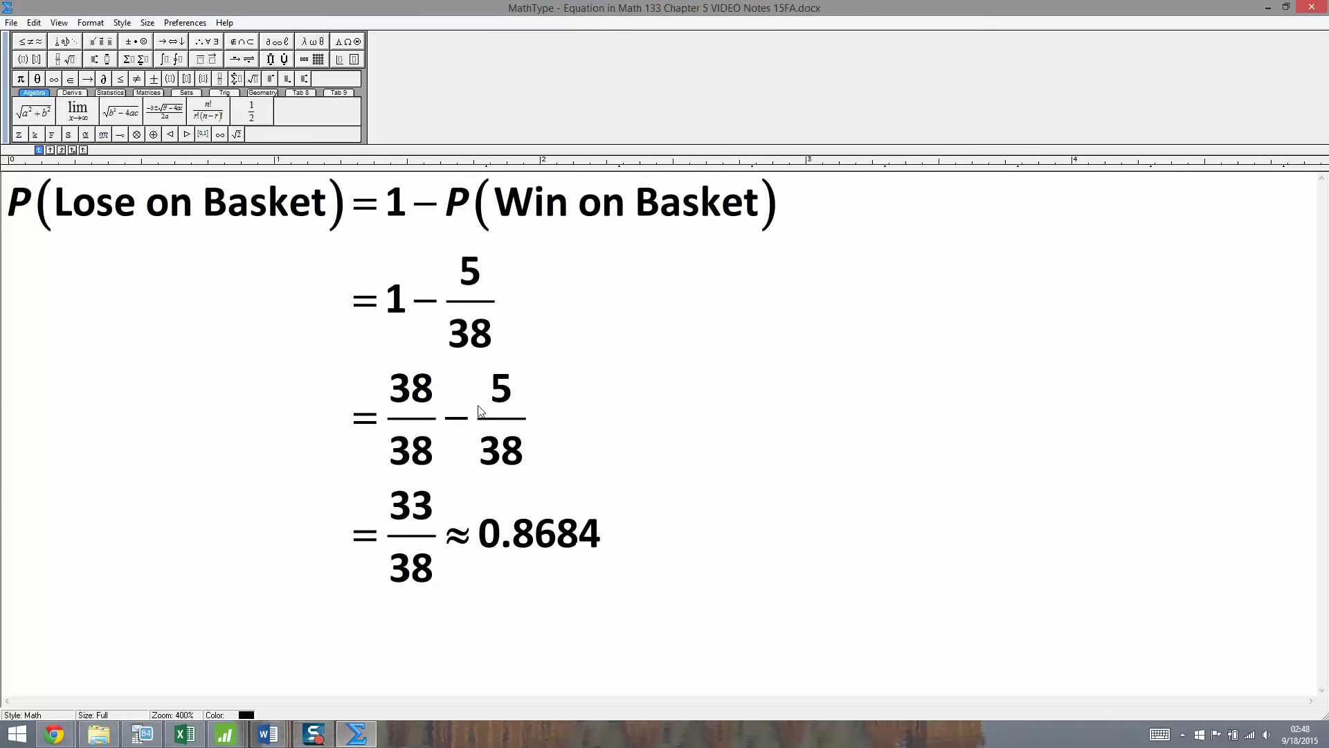
left_click_drag(405, 543, 646, 561)
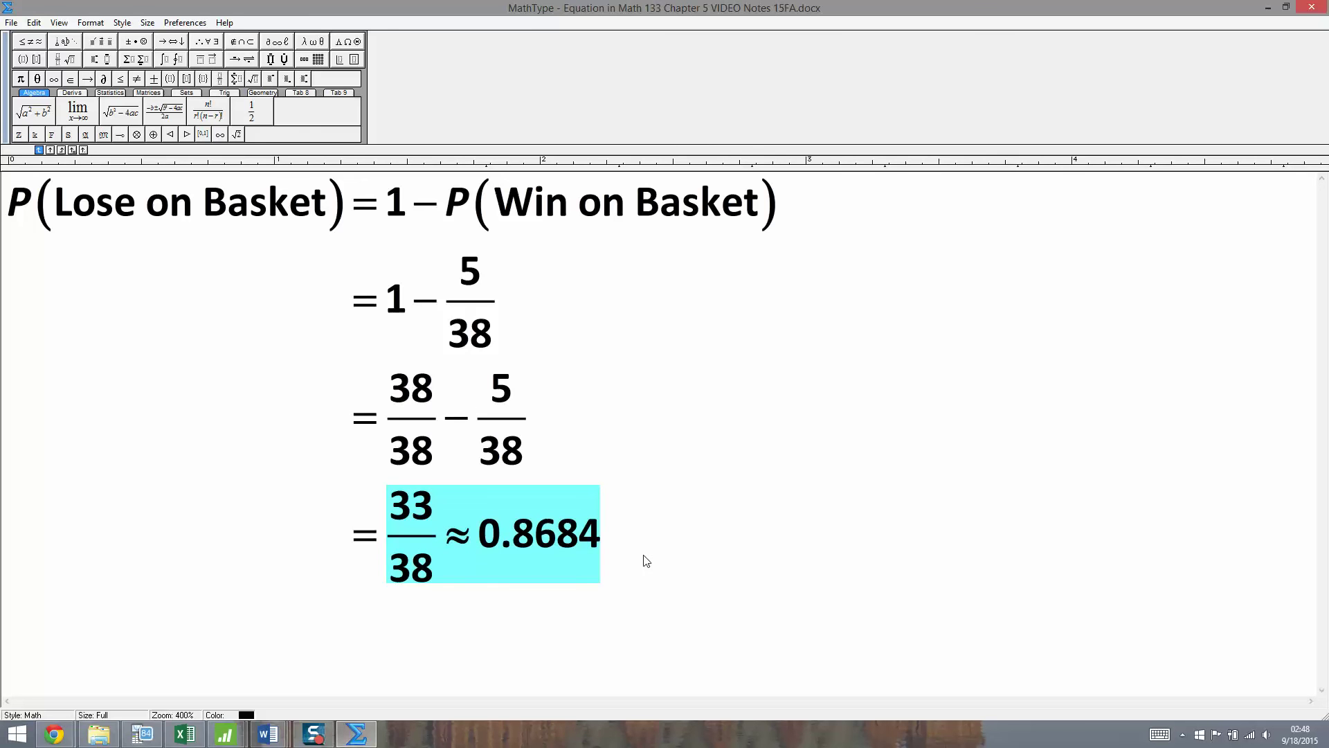
key("ctrl+shift+t")
key("ctrl+shift+t")
key("b")
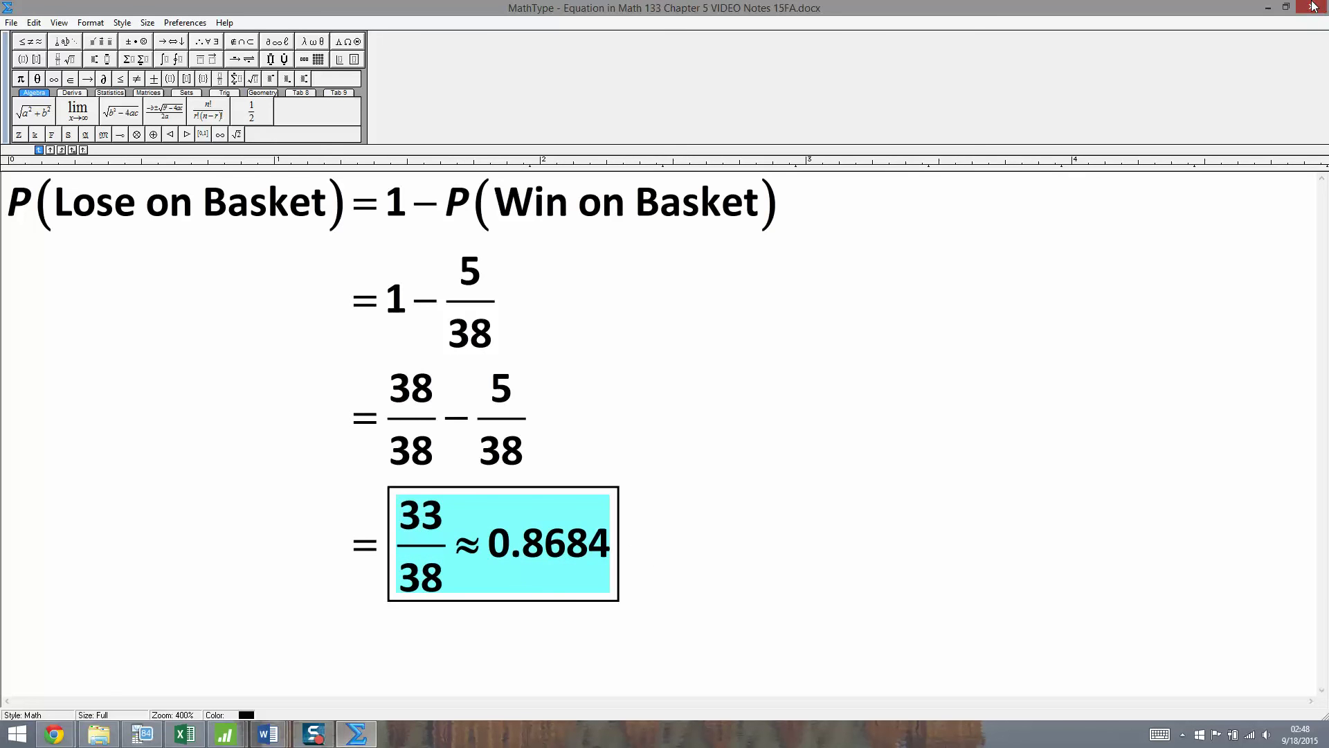
Close MathType and review the Lose on Basket working and parts a) and b) in Word.
left_click(1313, 7)
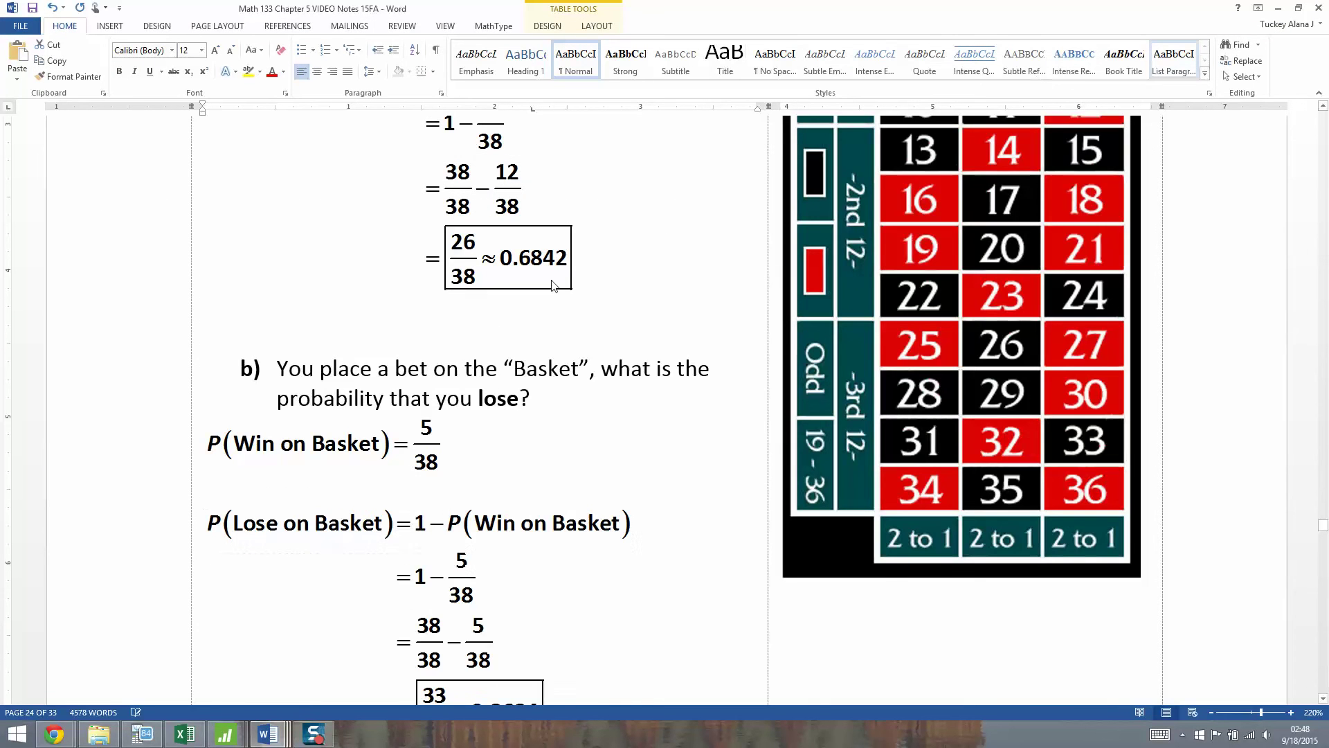
scroll(659, 370, "down", 5)
left_click(659, 369)
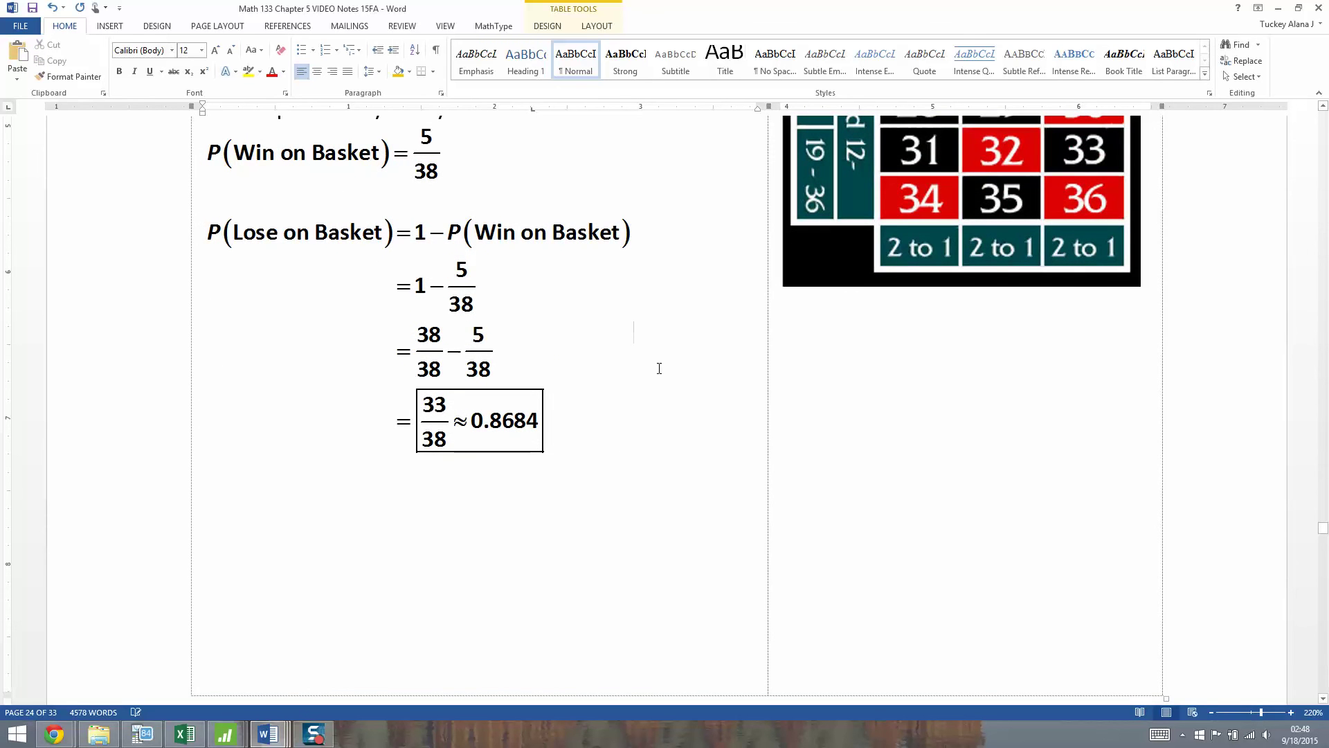
scroll(671, 363, "down", 4)
scroll(668, 362, "up", 6)
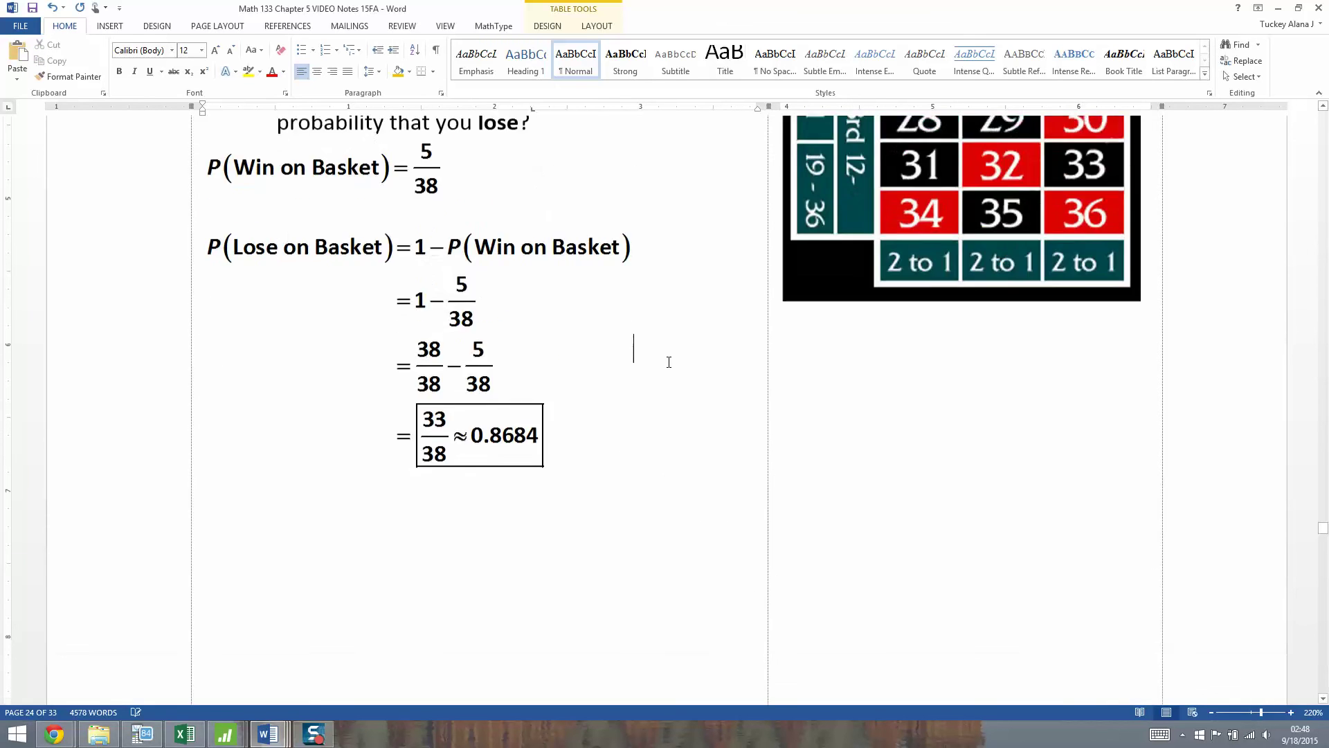
scroll(655, 374, "down", 3)
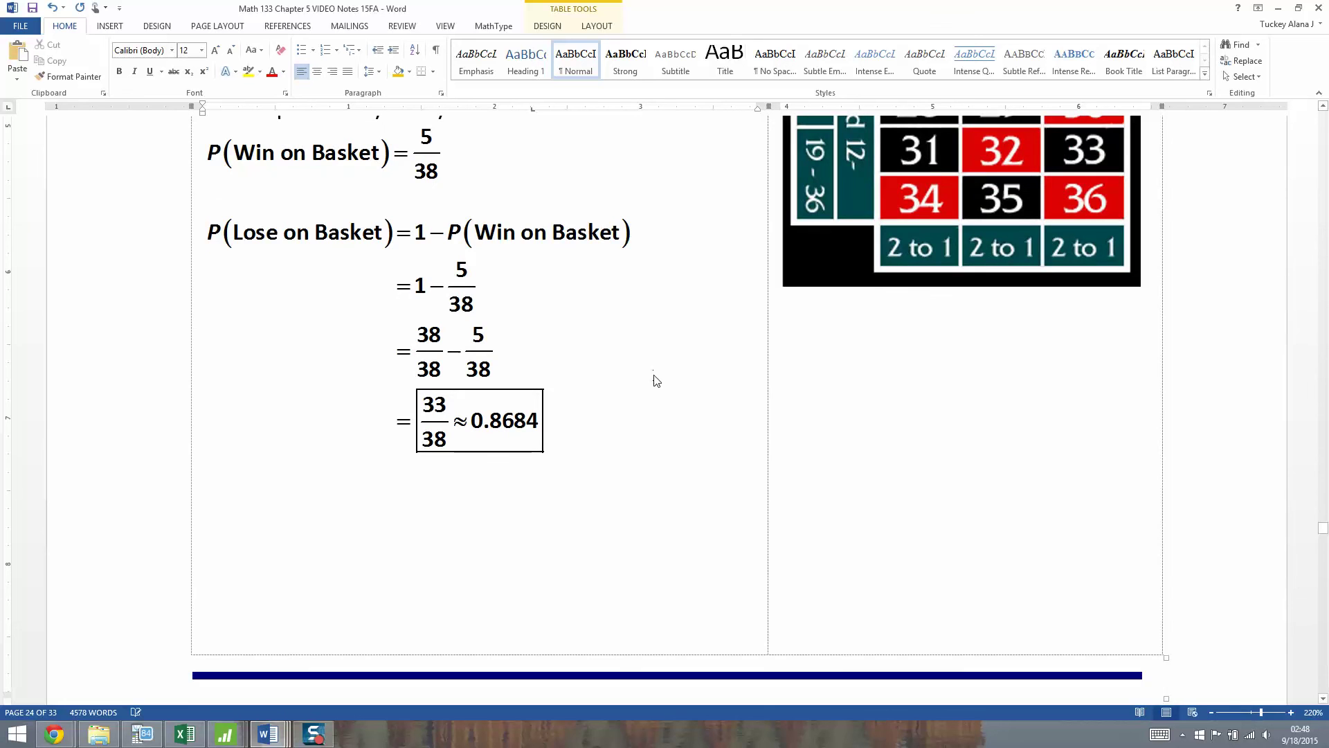
scroll(655, 374, "down", 2)
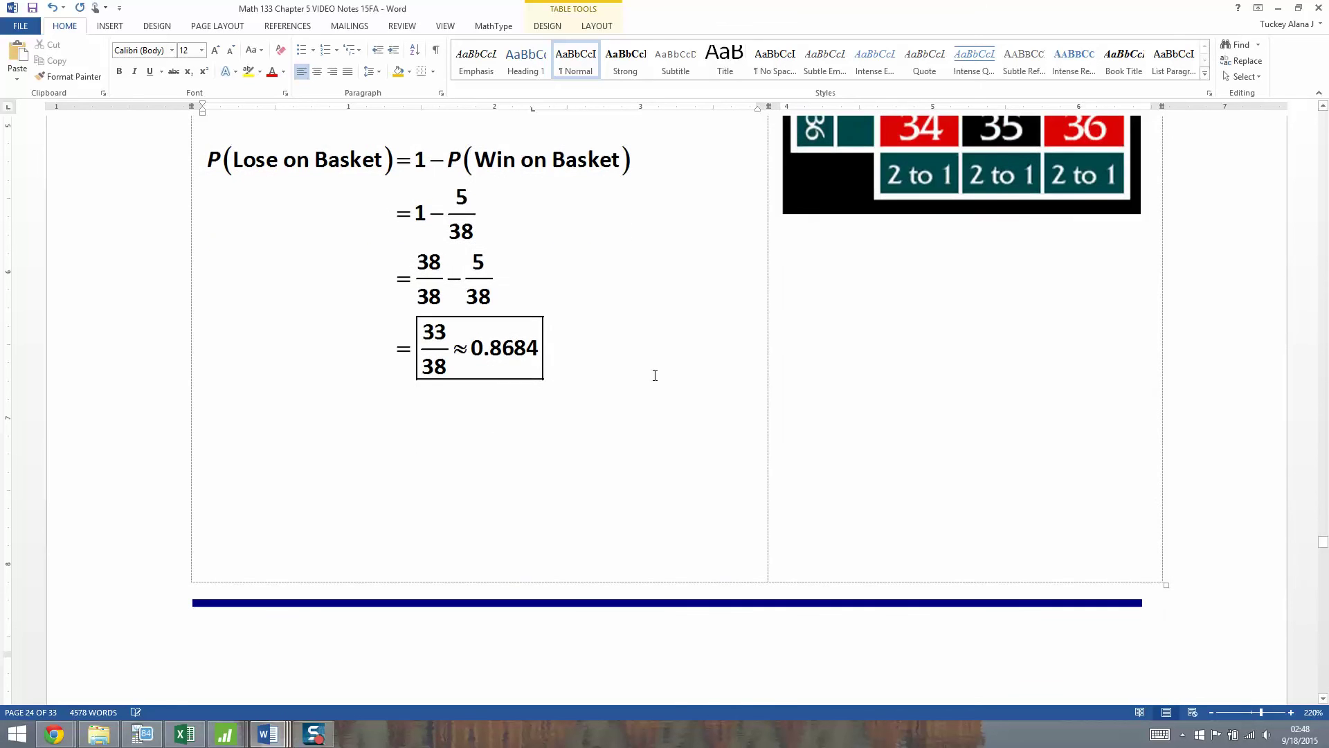
scroll(655, 375, "up", 6)
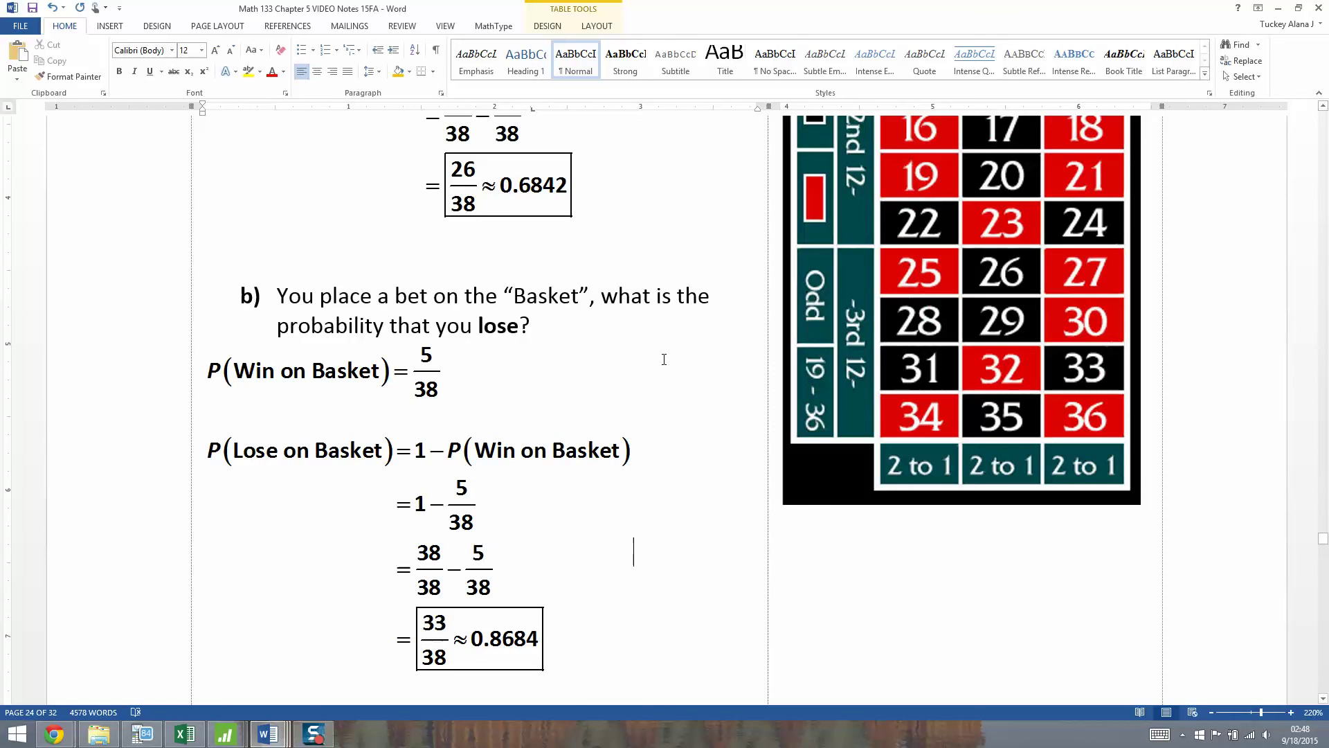
scroll(664, 360, "down", 2)
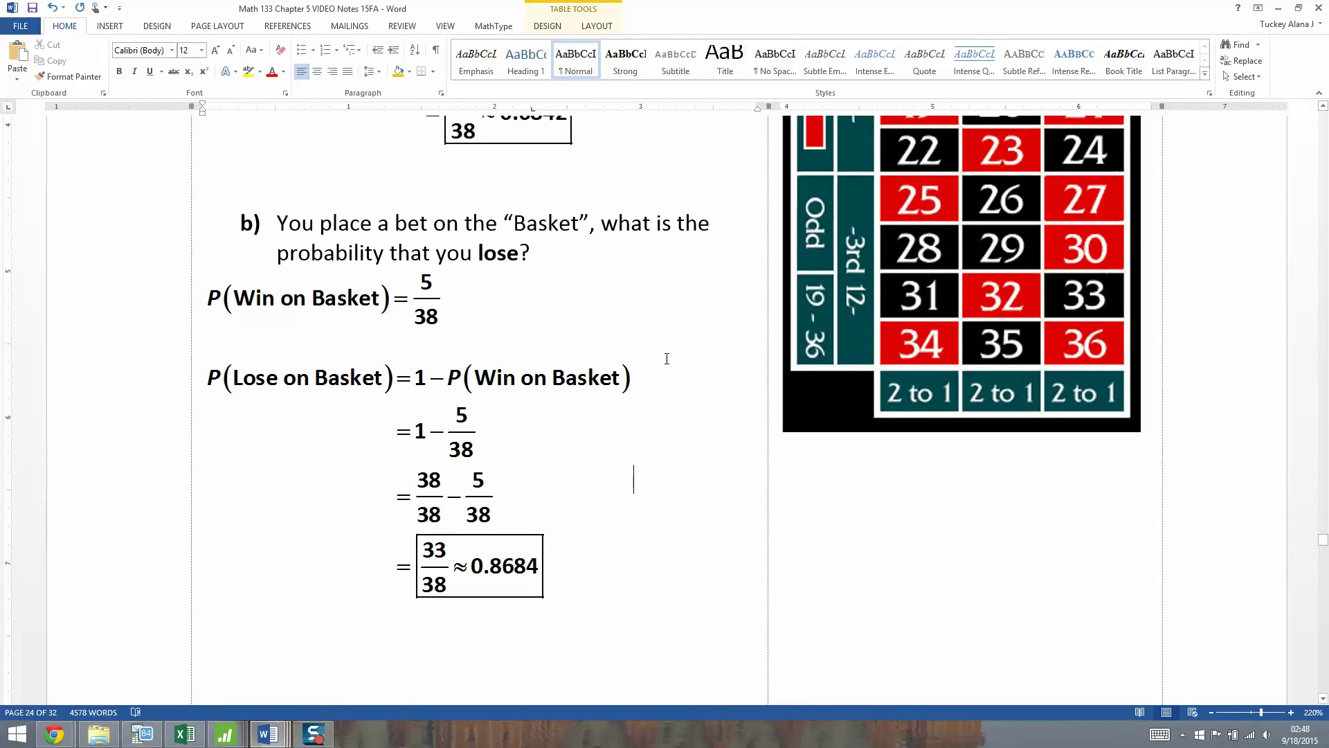
scroll(659, 350, "up", 14)
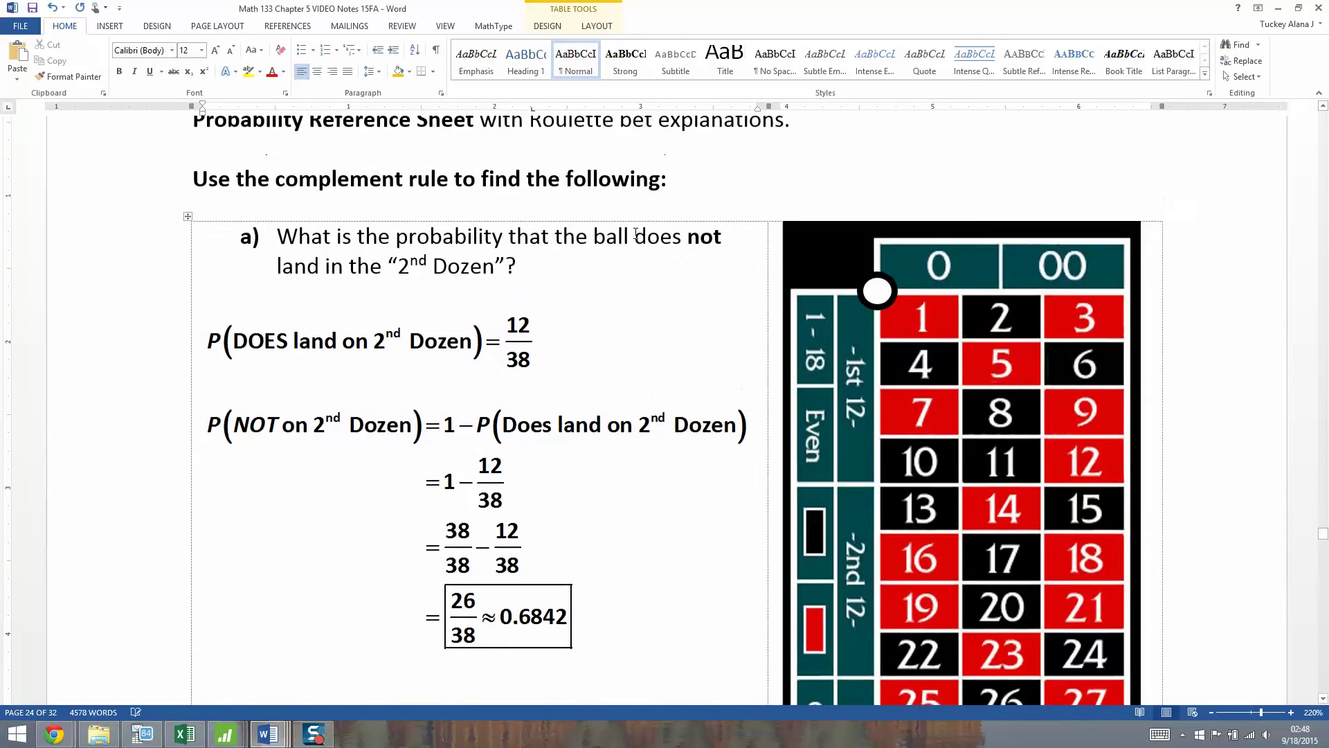
Highlight 'not' in part a) and 'lose' in part b) in yellow.
double_click(706, 248)
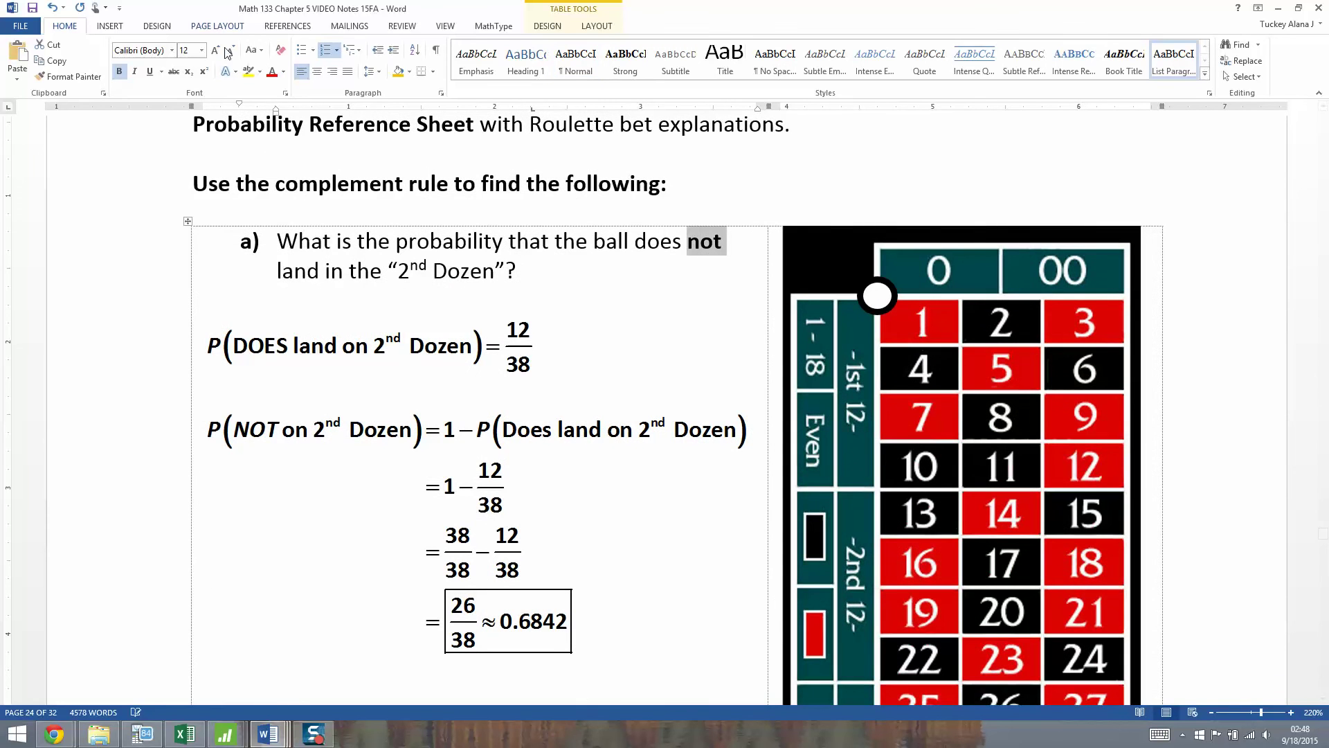
left_click(247, 71)
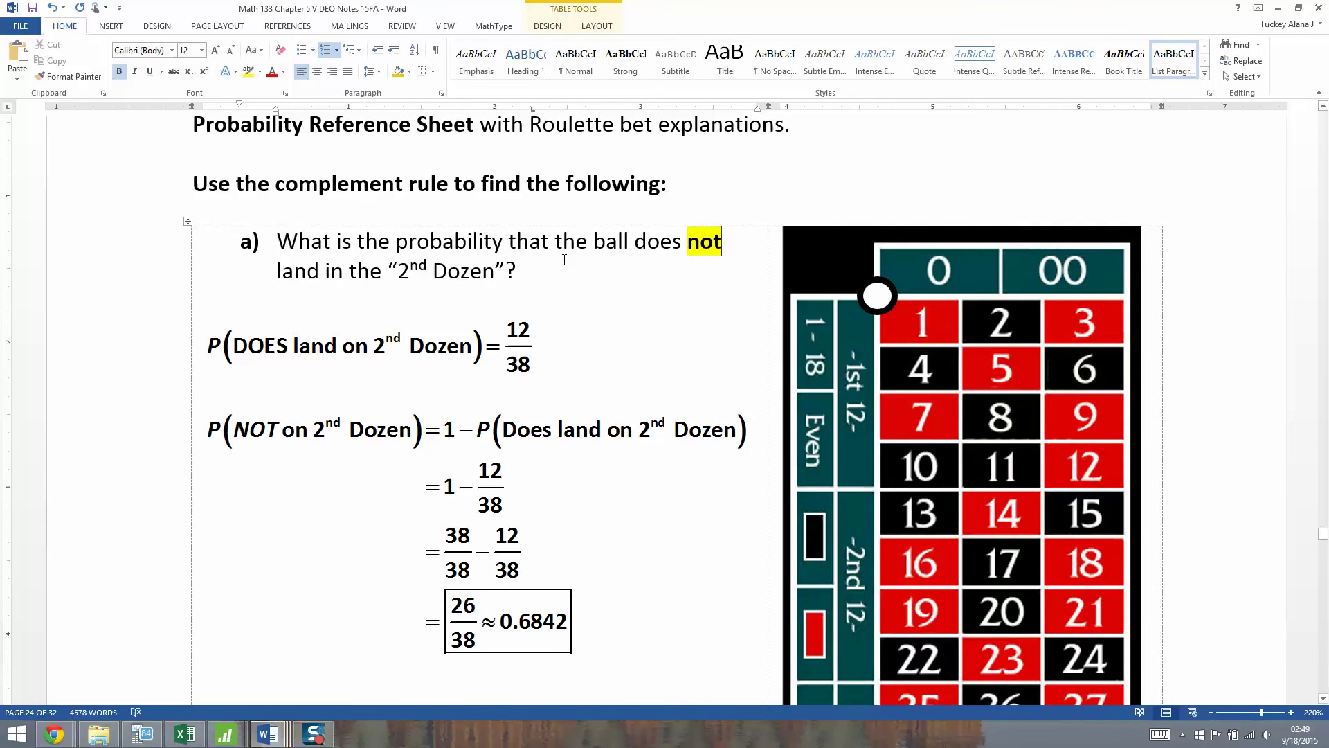
scroll(564, 259, "down", 10)
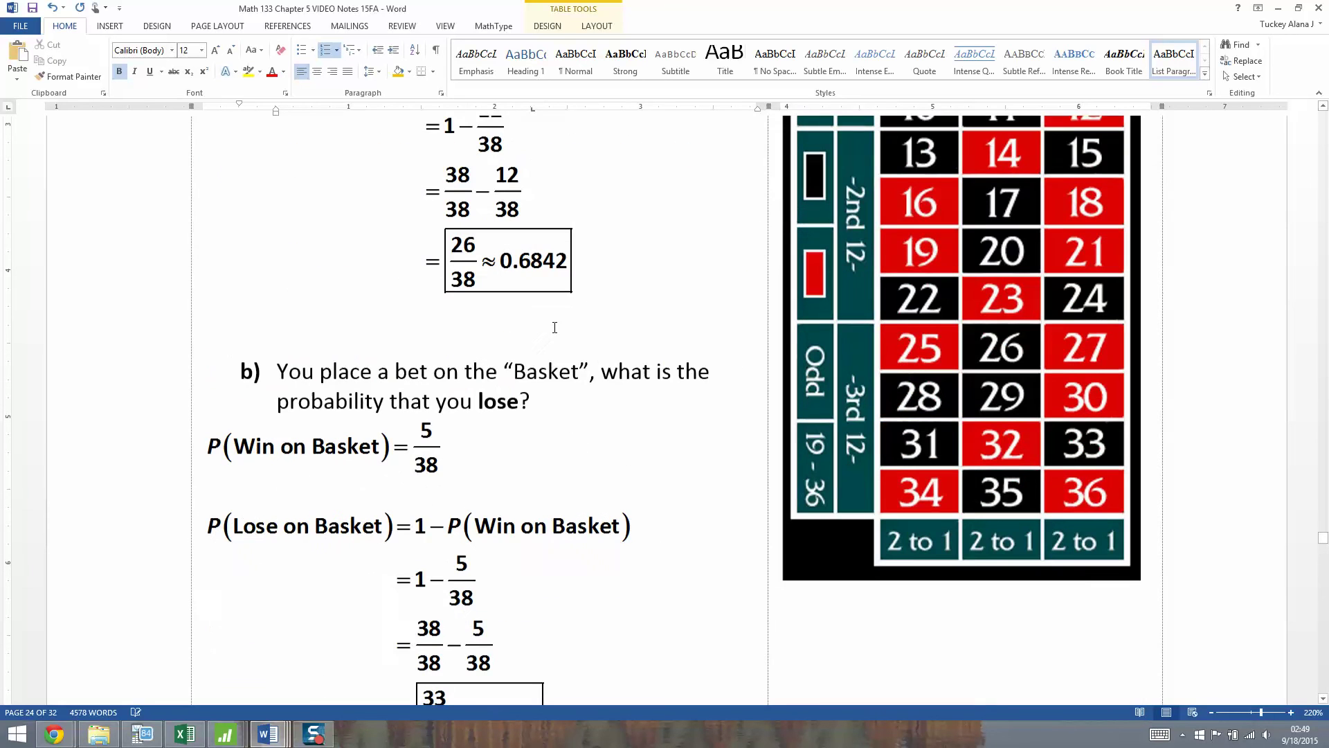
double_click(493, 396)
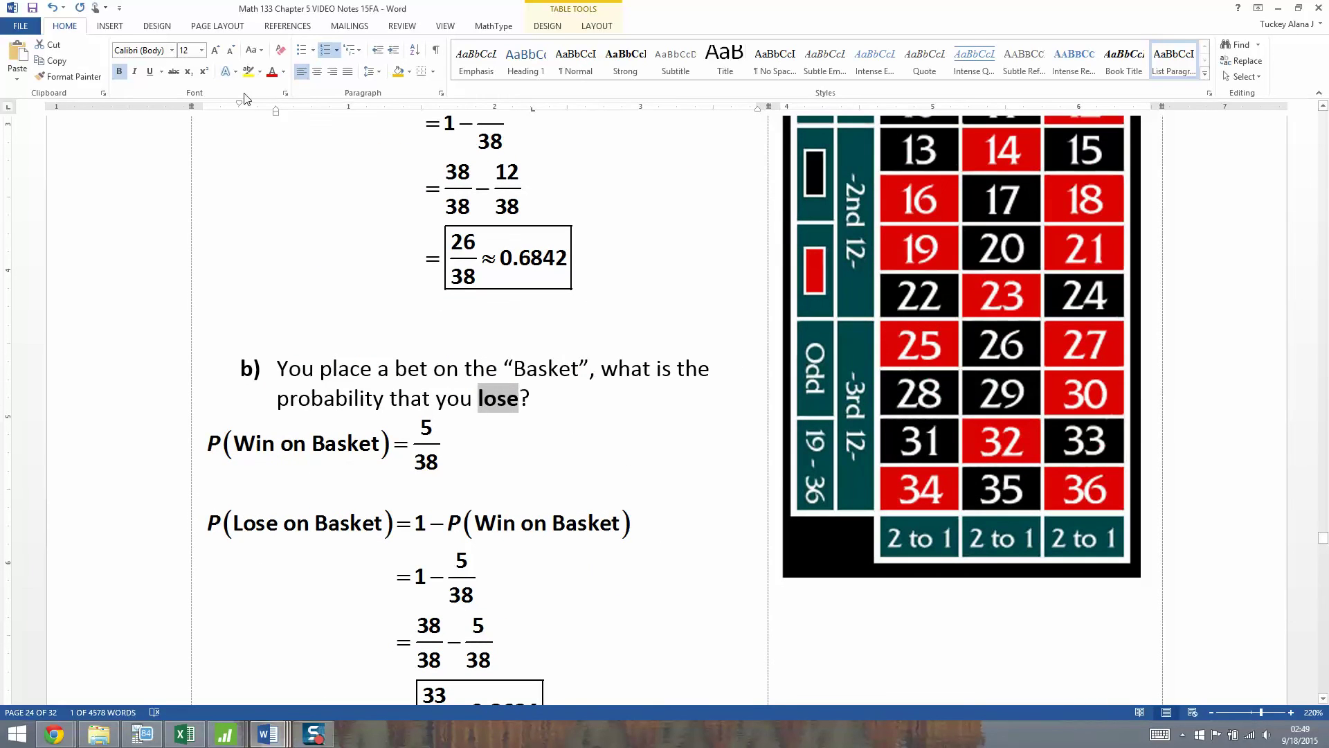
left_click(247, 71)
left_click(539, 386)
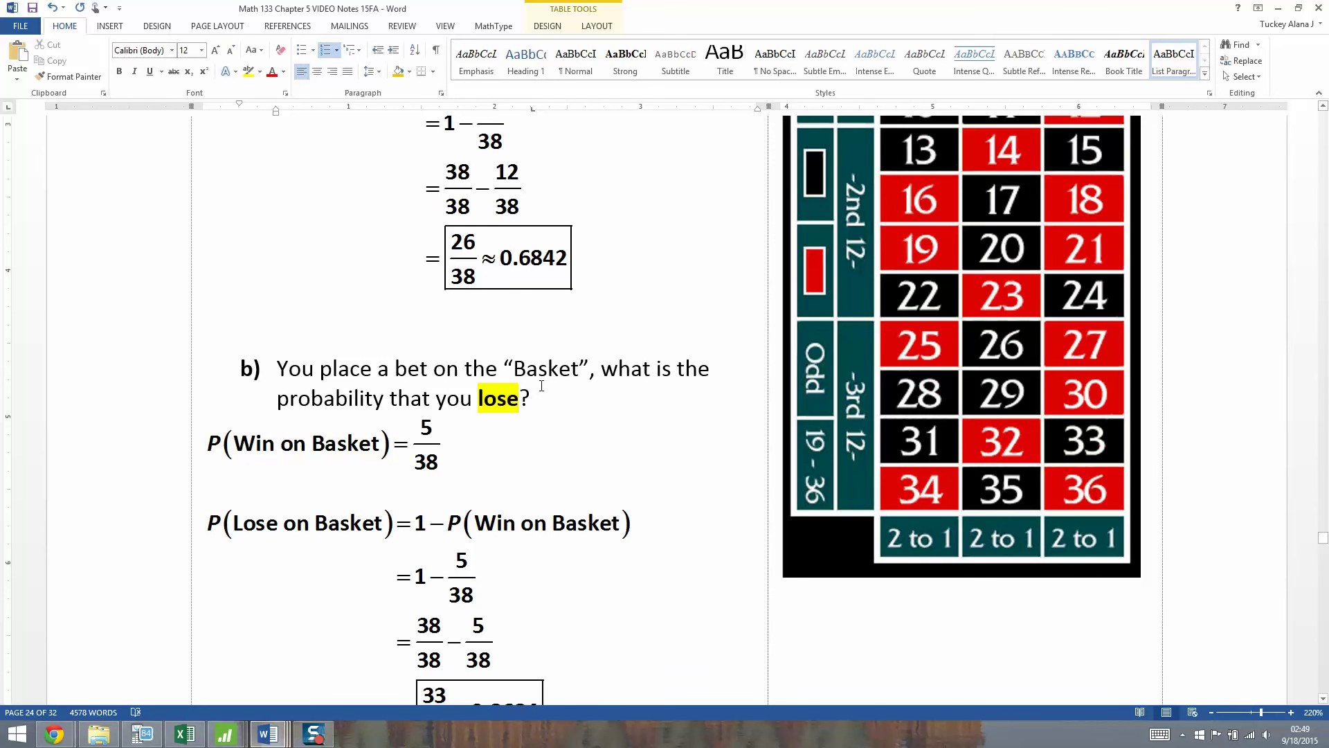
scroll(542, 386, "up", 5)
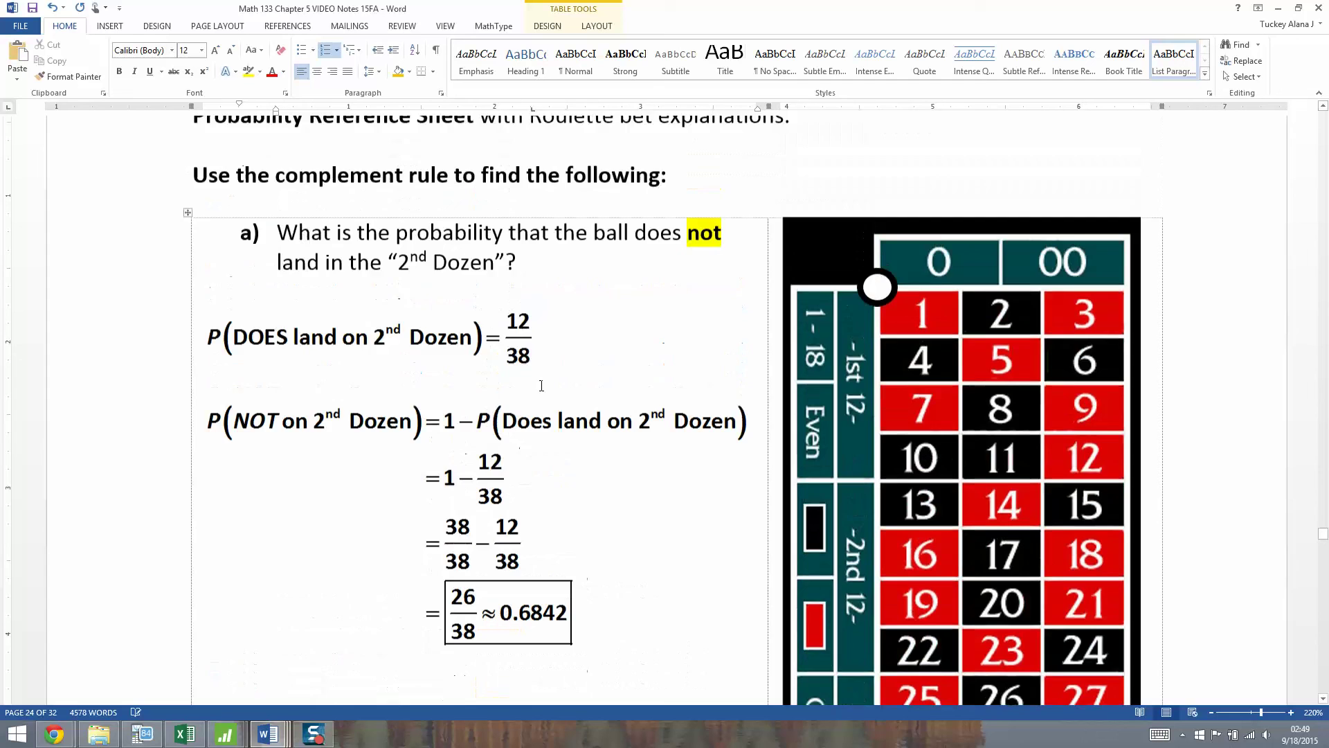